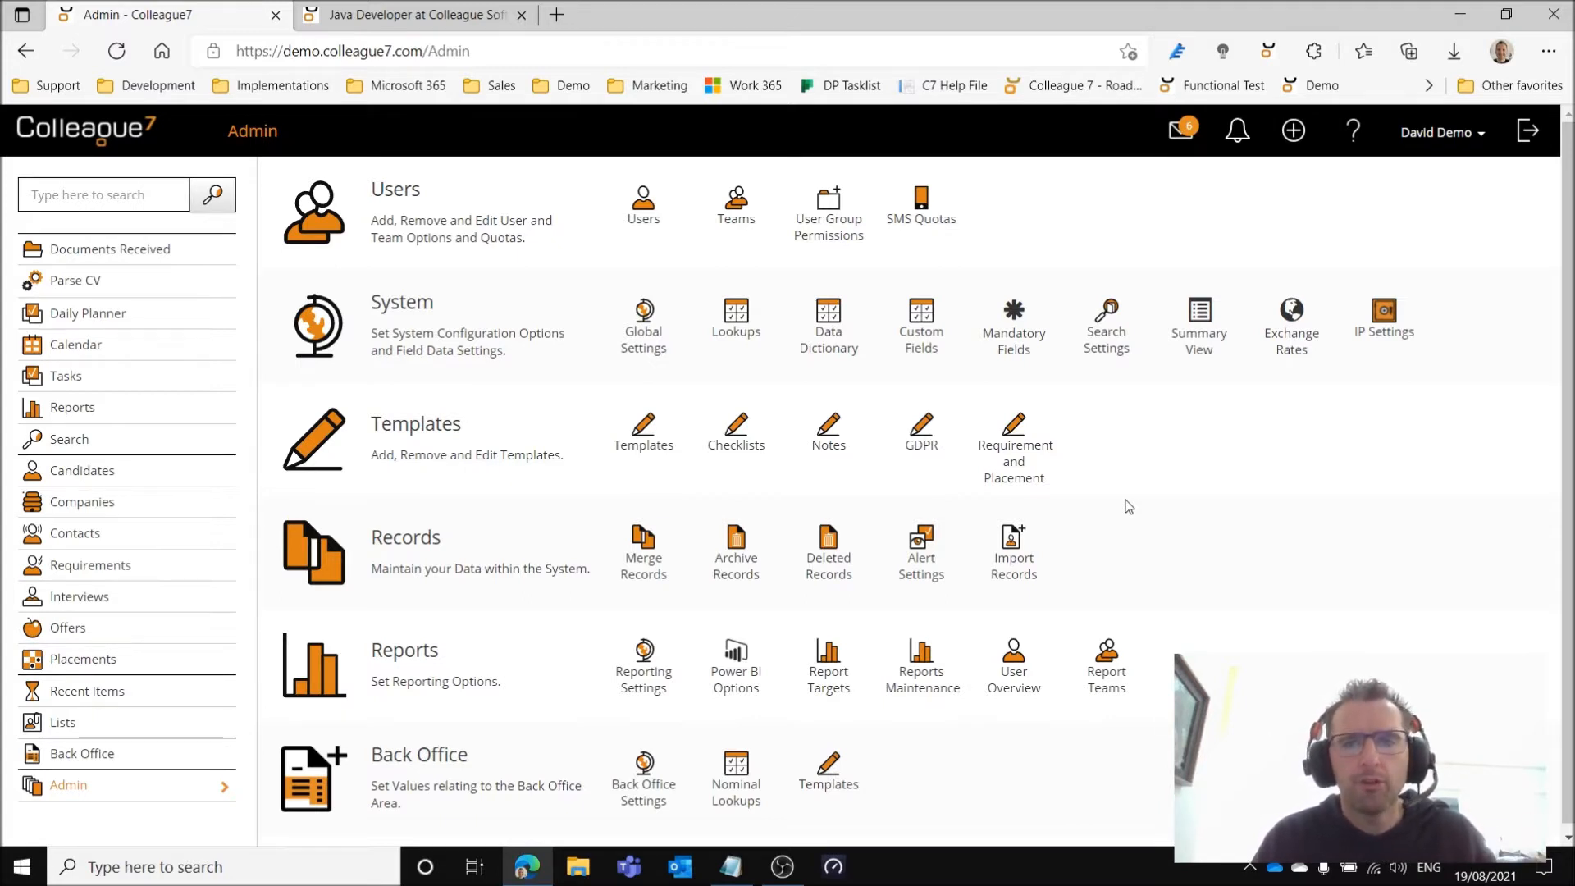
# Review the Admin permission settings in User Group Permissions, including the user groups, and return to the Admin overview.
pyautogui.click(817, 237)
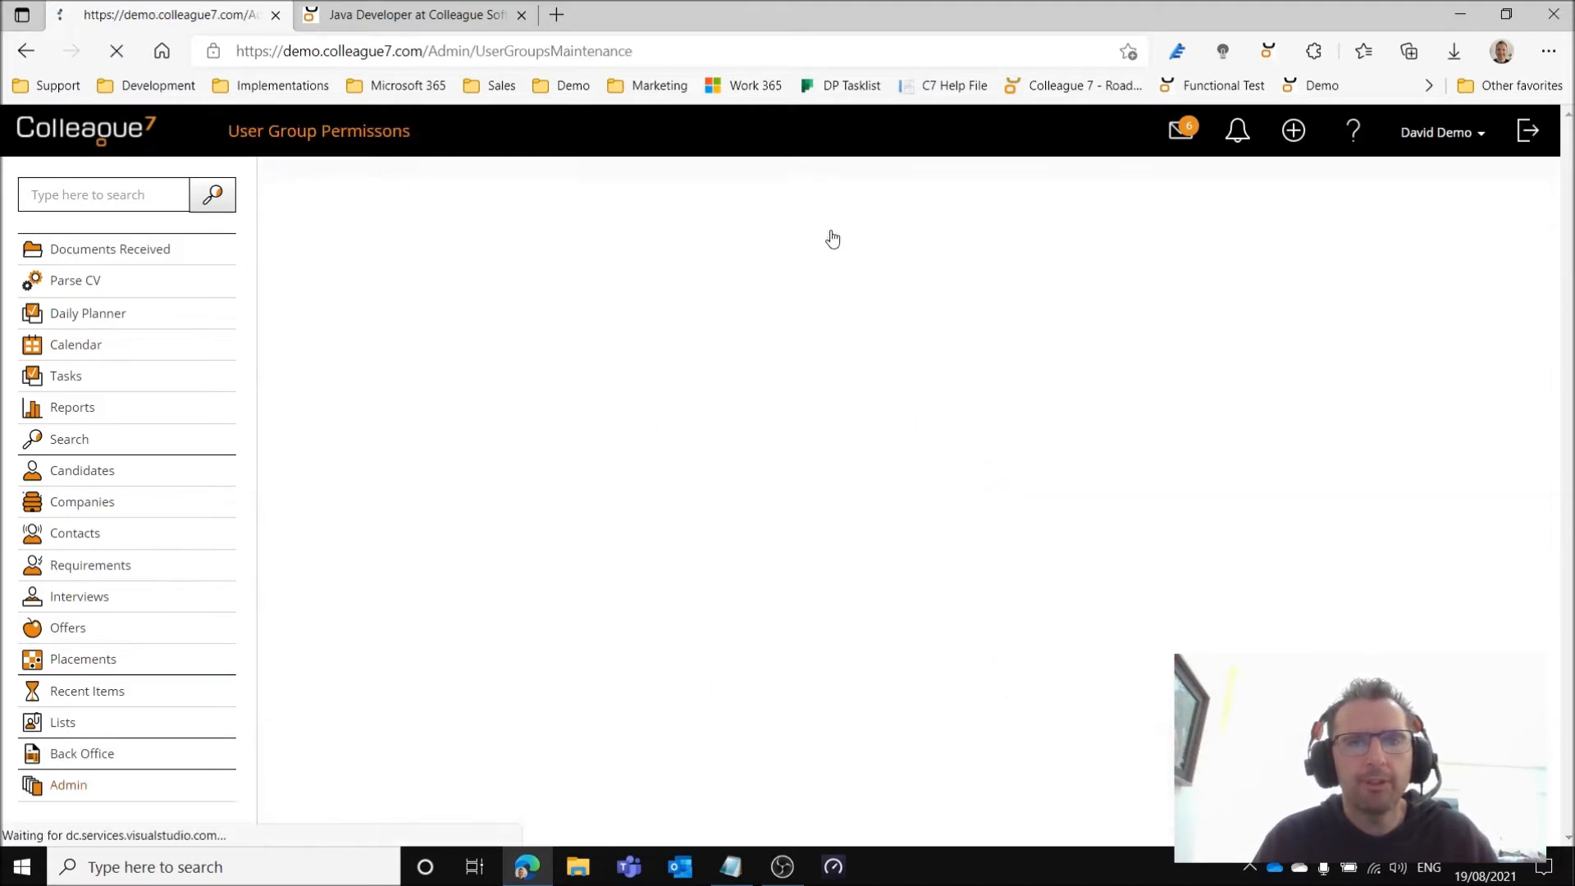
pyautogui.click(314, 303)
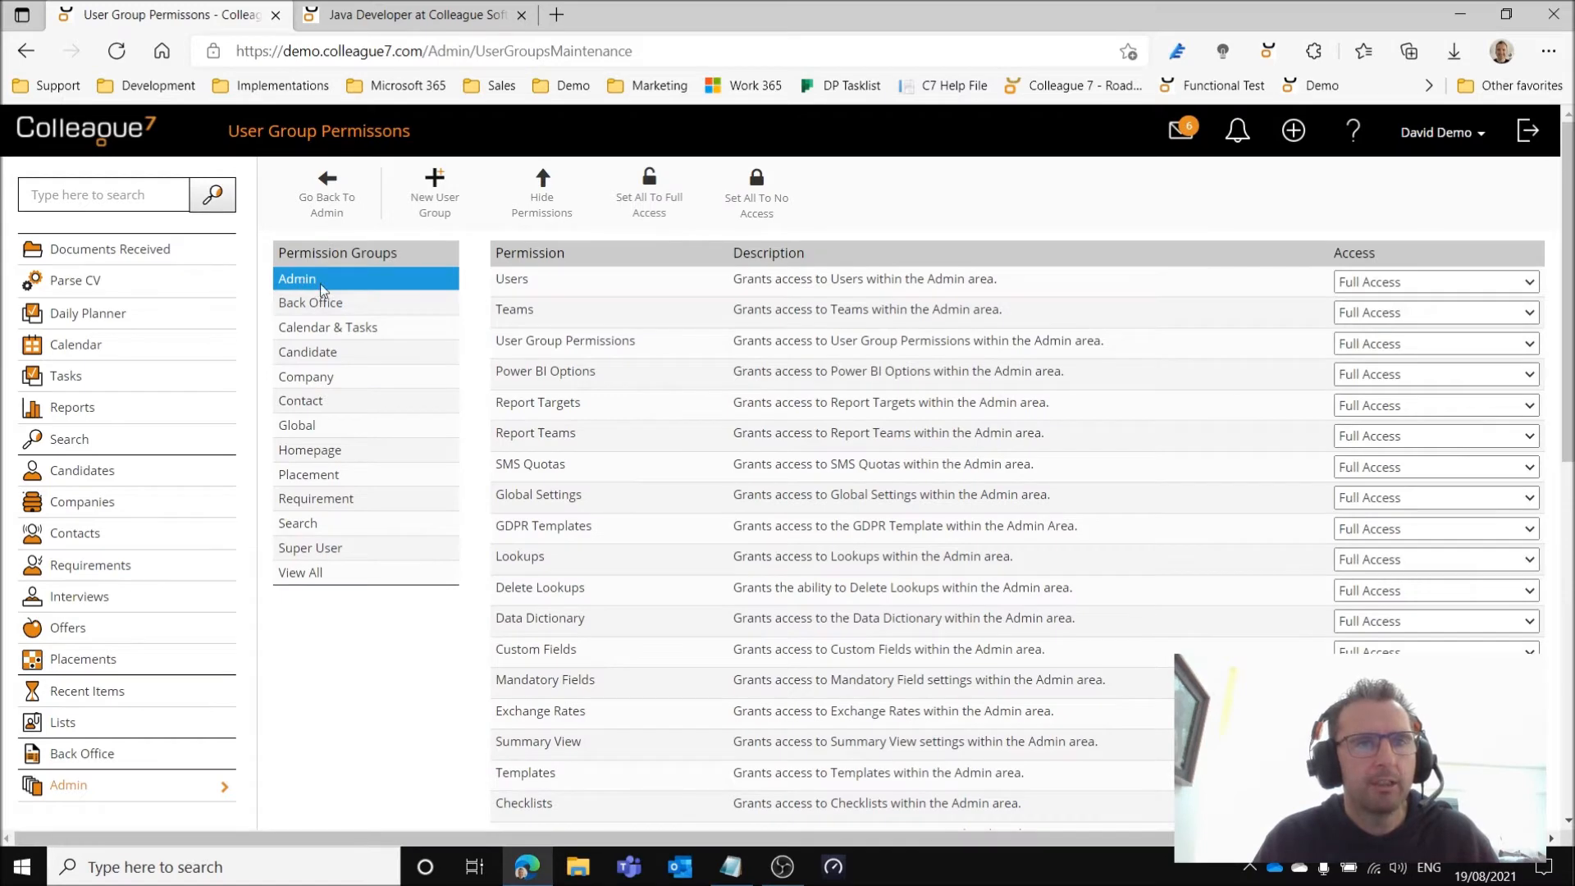
pyautogui.scroll(-8, 475, 527)
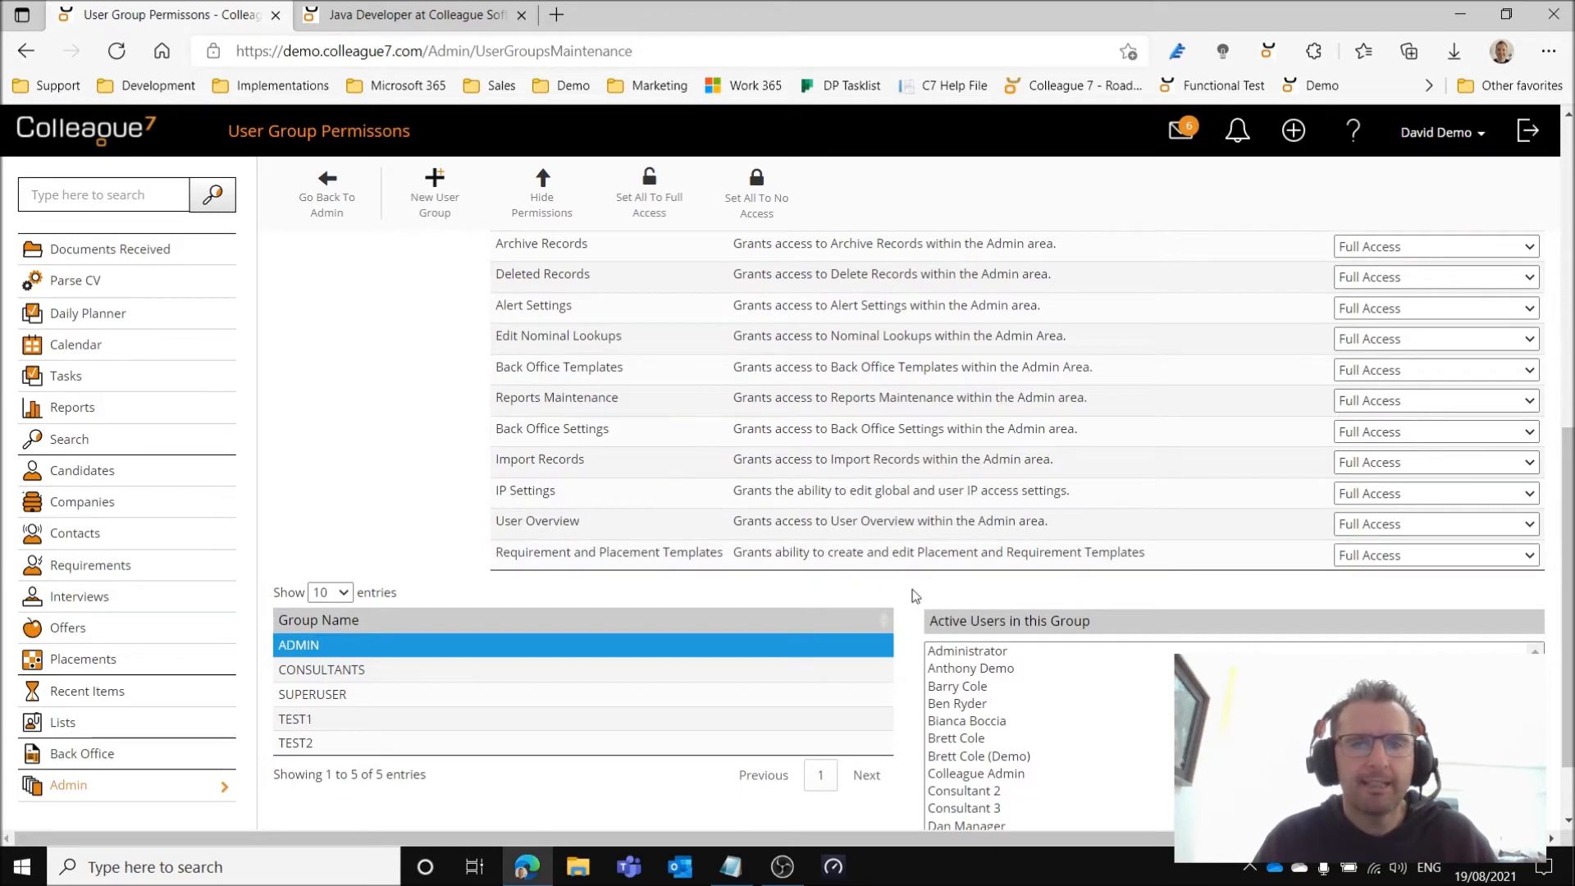
pyautogui.scroll(10, 351, 404)
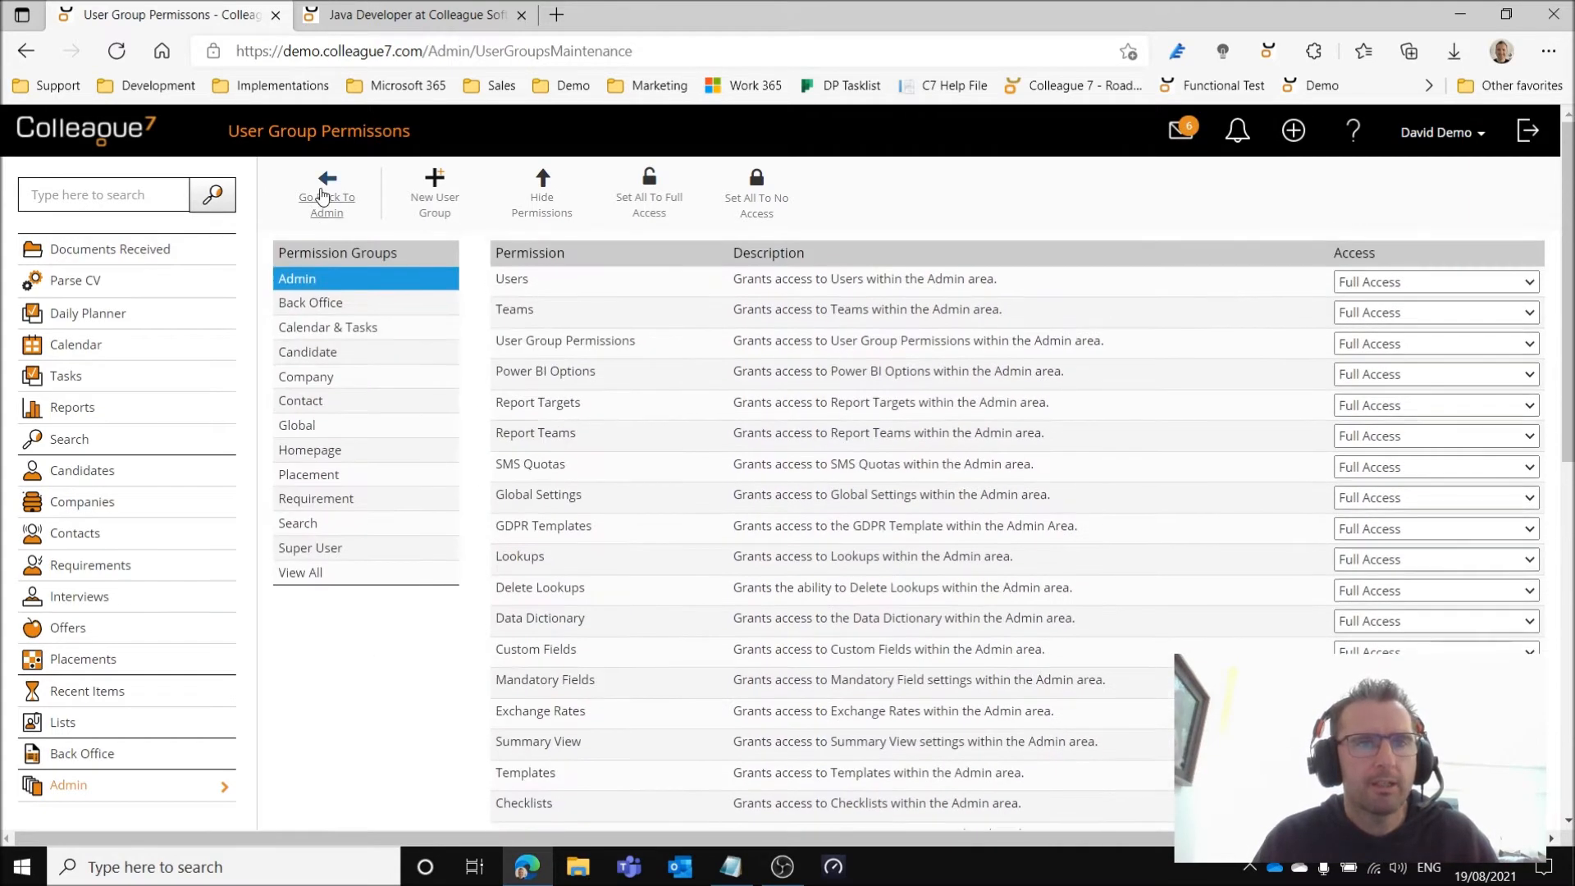
pyautogui.click(322, 197)
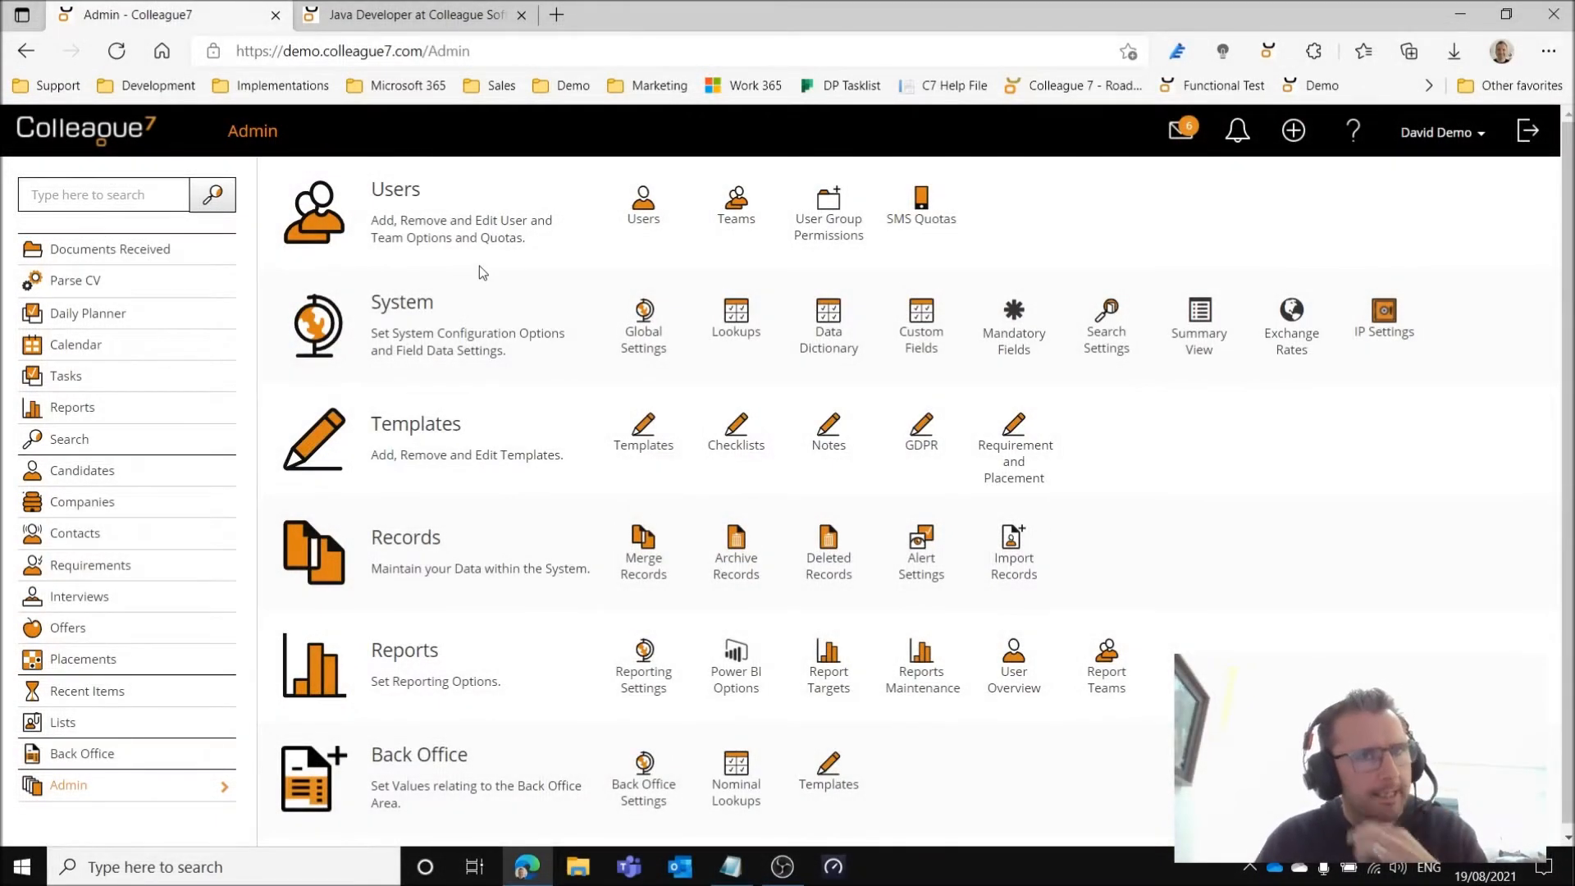
# Review the existing Java Developer requirement's main details, benefits and rates.
pyautogui.click(421, 18)
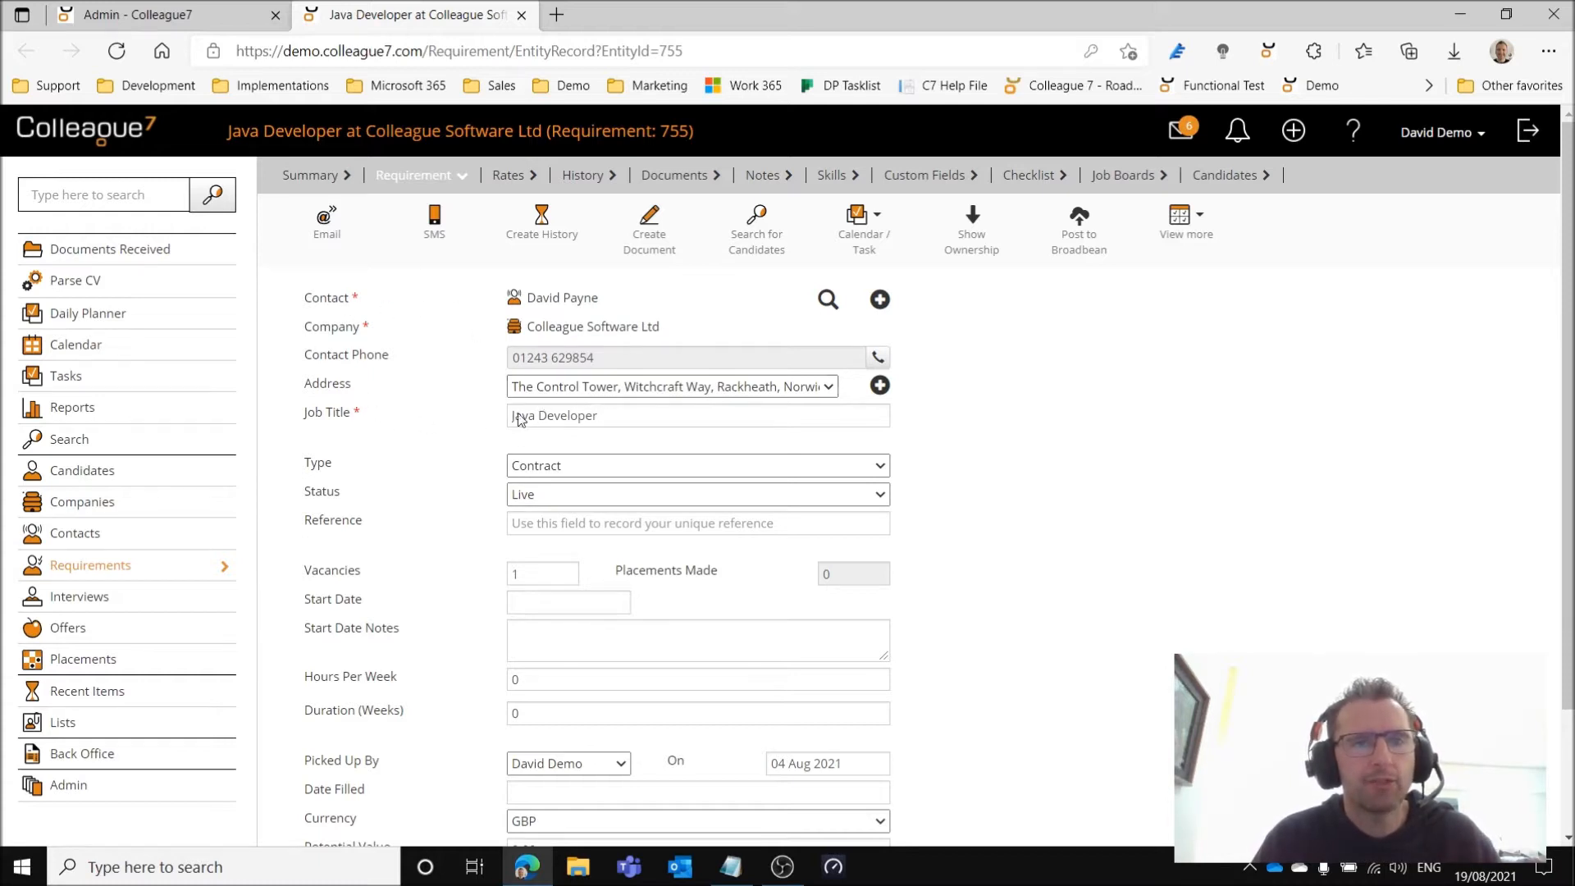
pyautogui.scroll(-2, 626, 579)
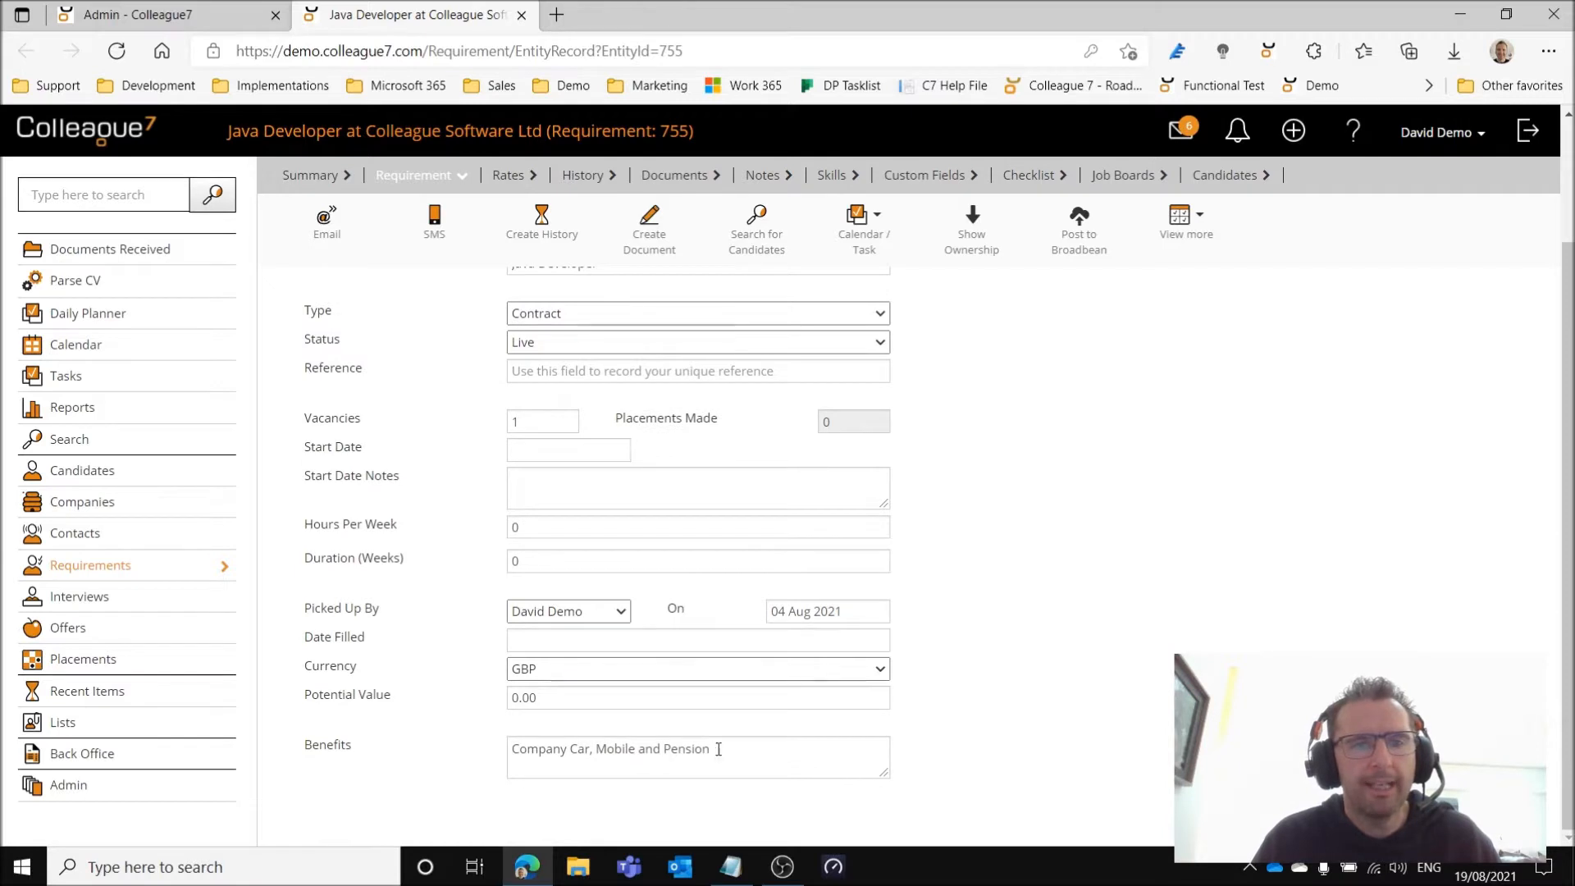
pyautogui.scroll(2, 453, 387)
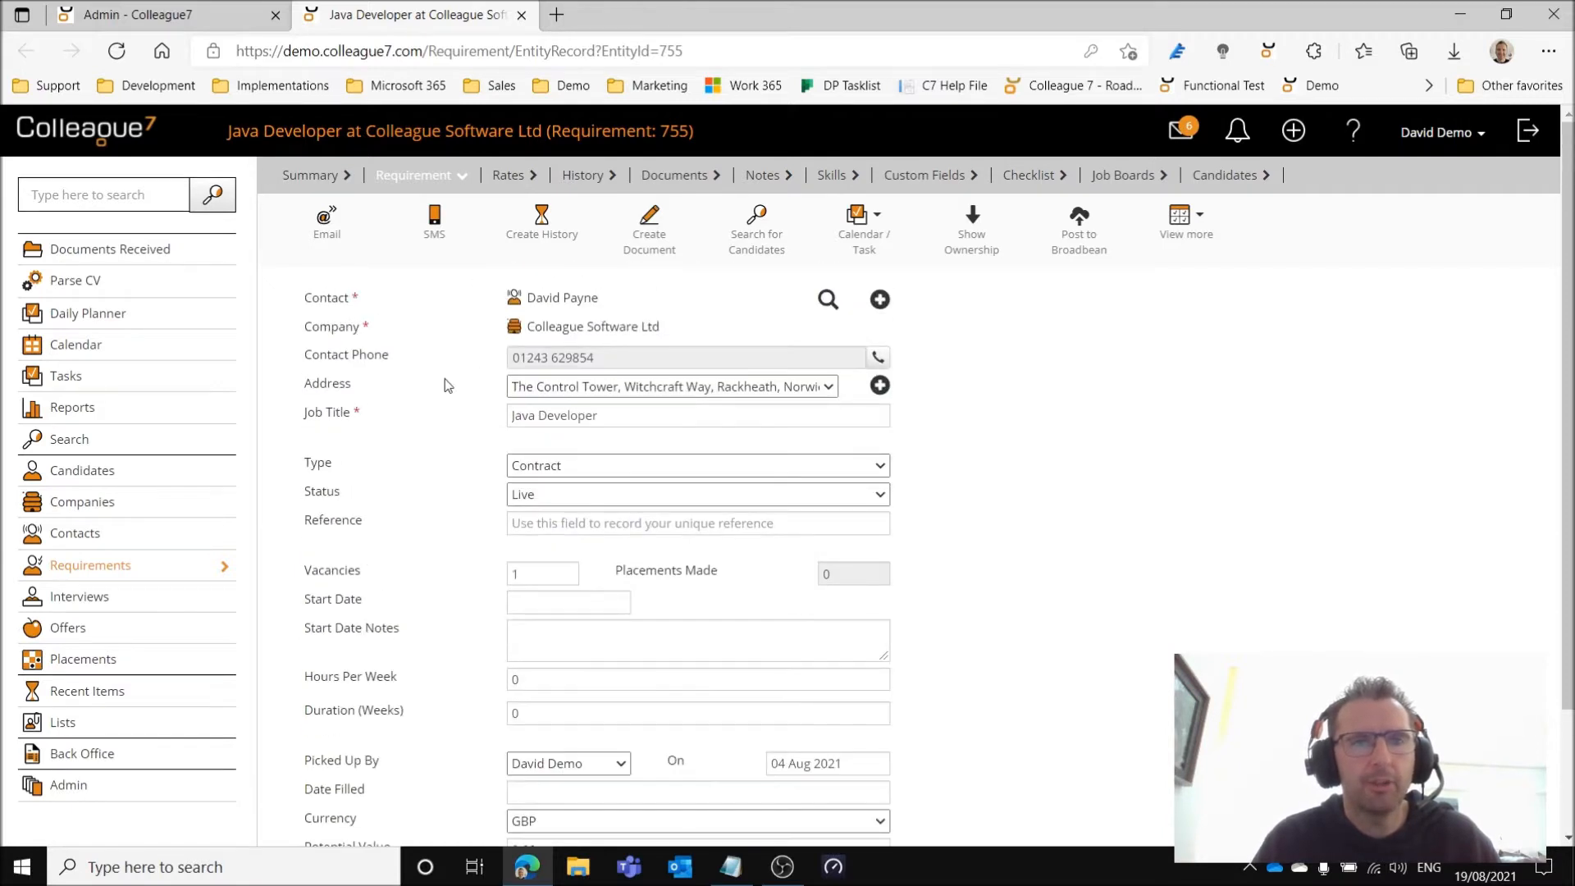
pyautogui.click(508, 175)
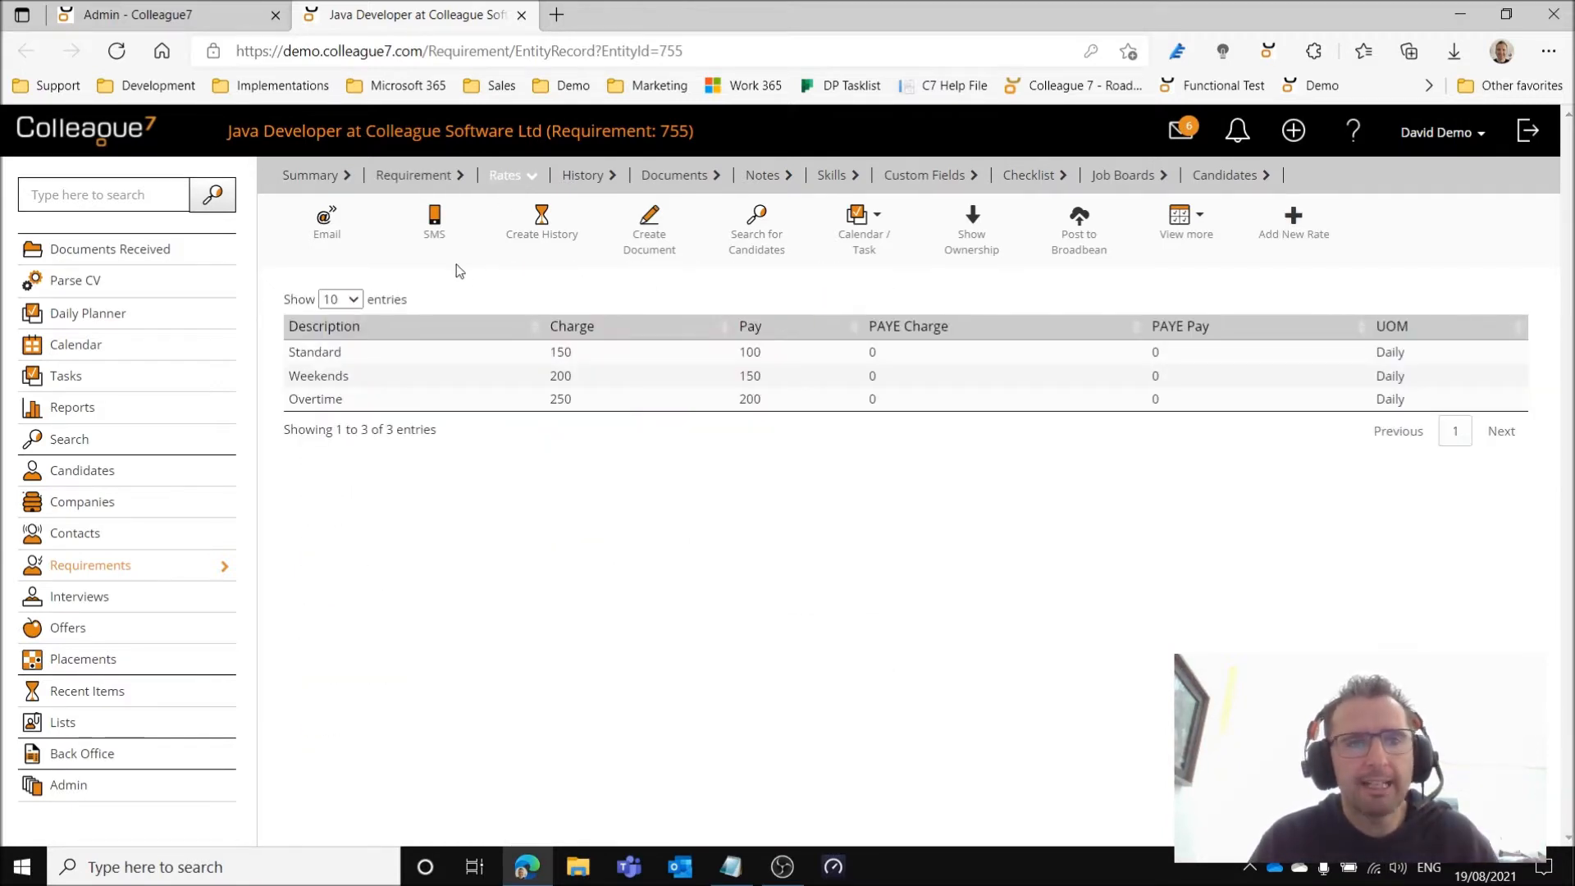
pyautogui.click(404, 179)
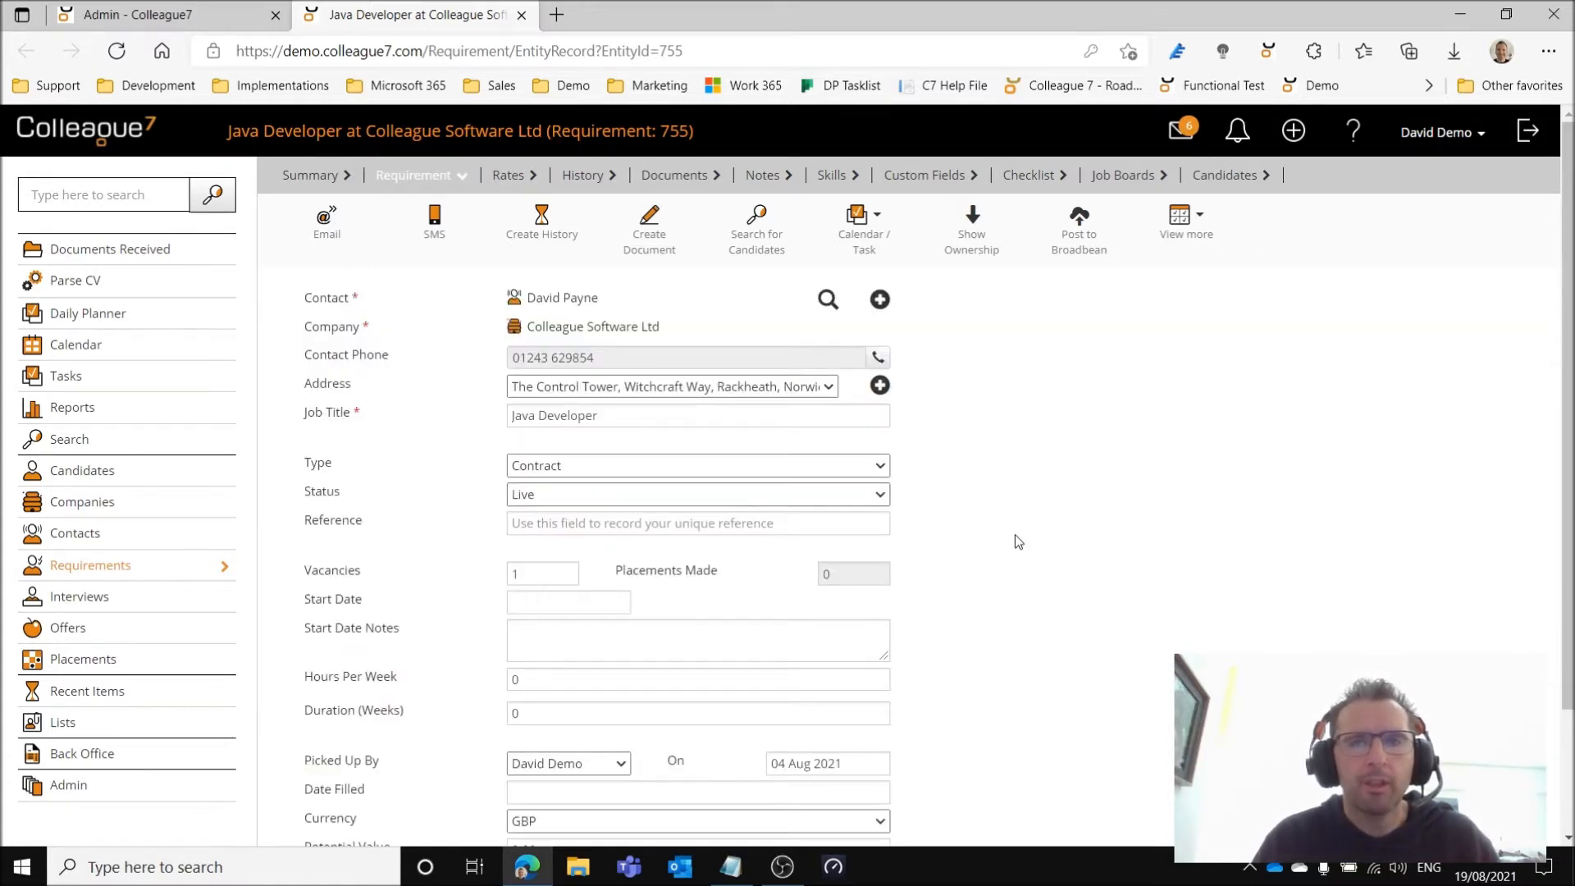
# Start a template from the Java Developer requirement and set its address to the first listed company address.
pyautogui.click(1187, 235)
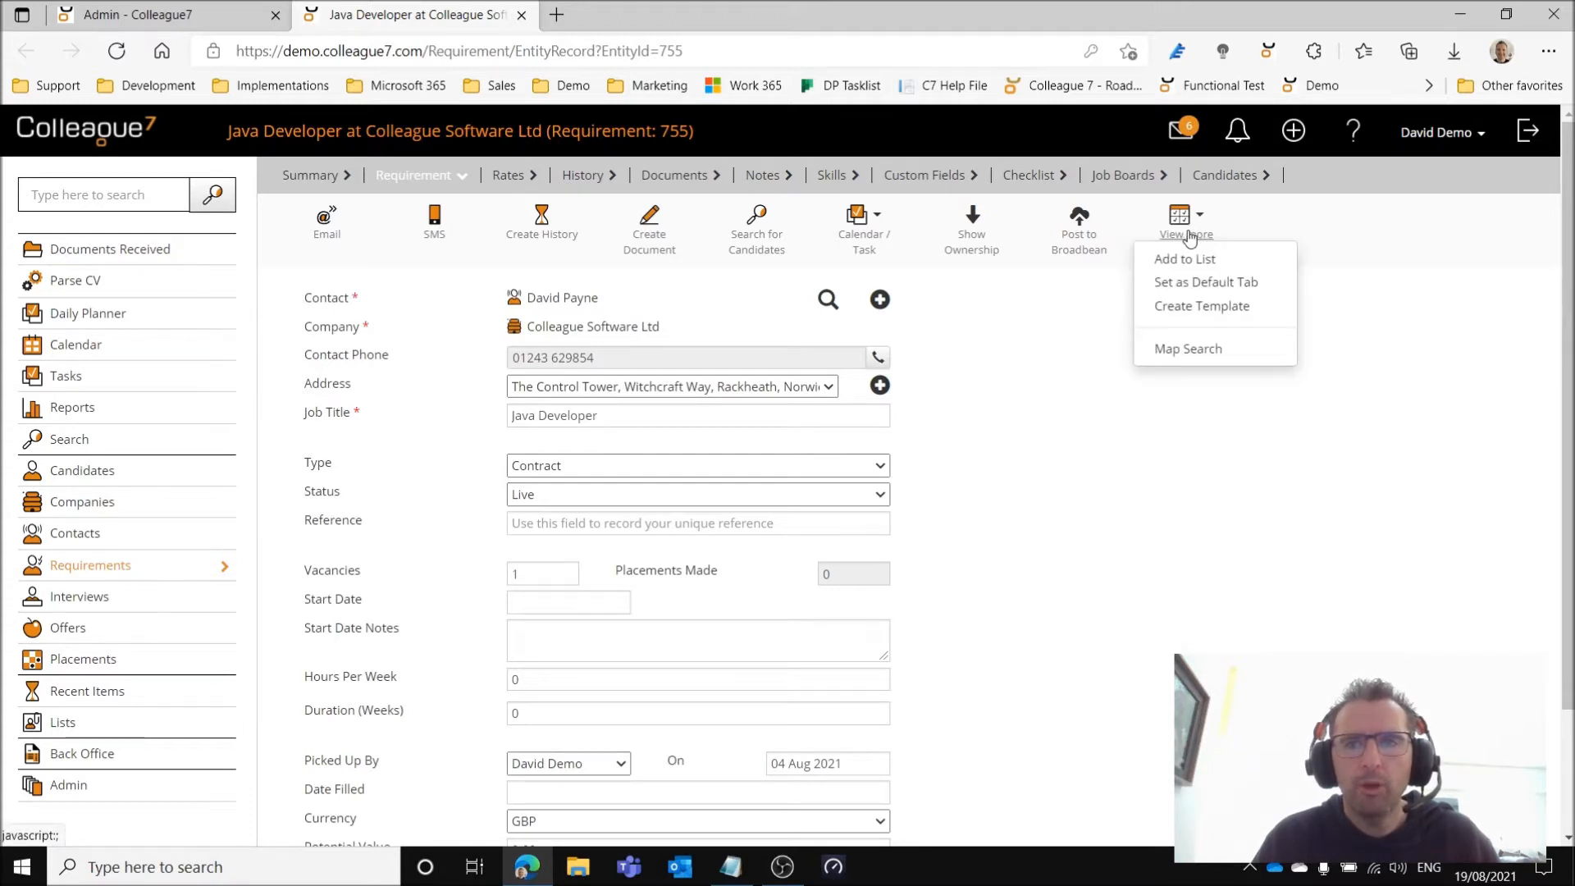
pyautogui.click(1226, 312)
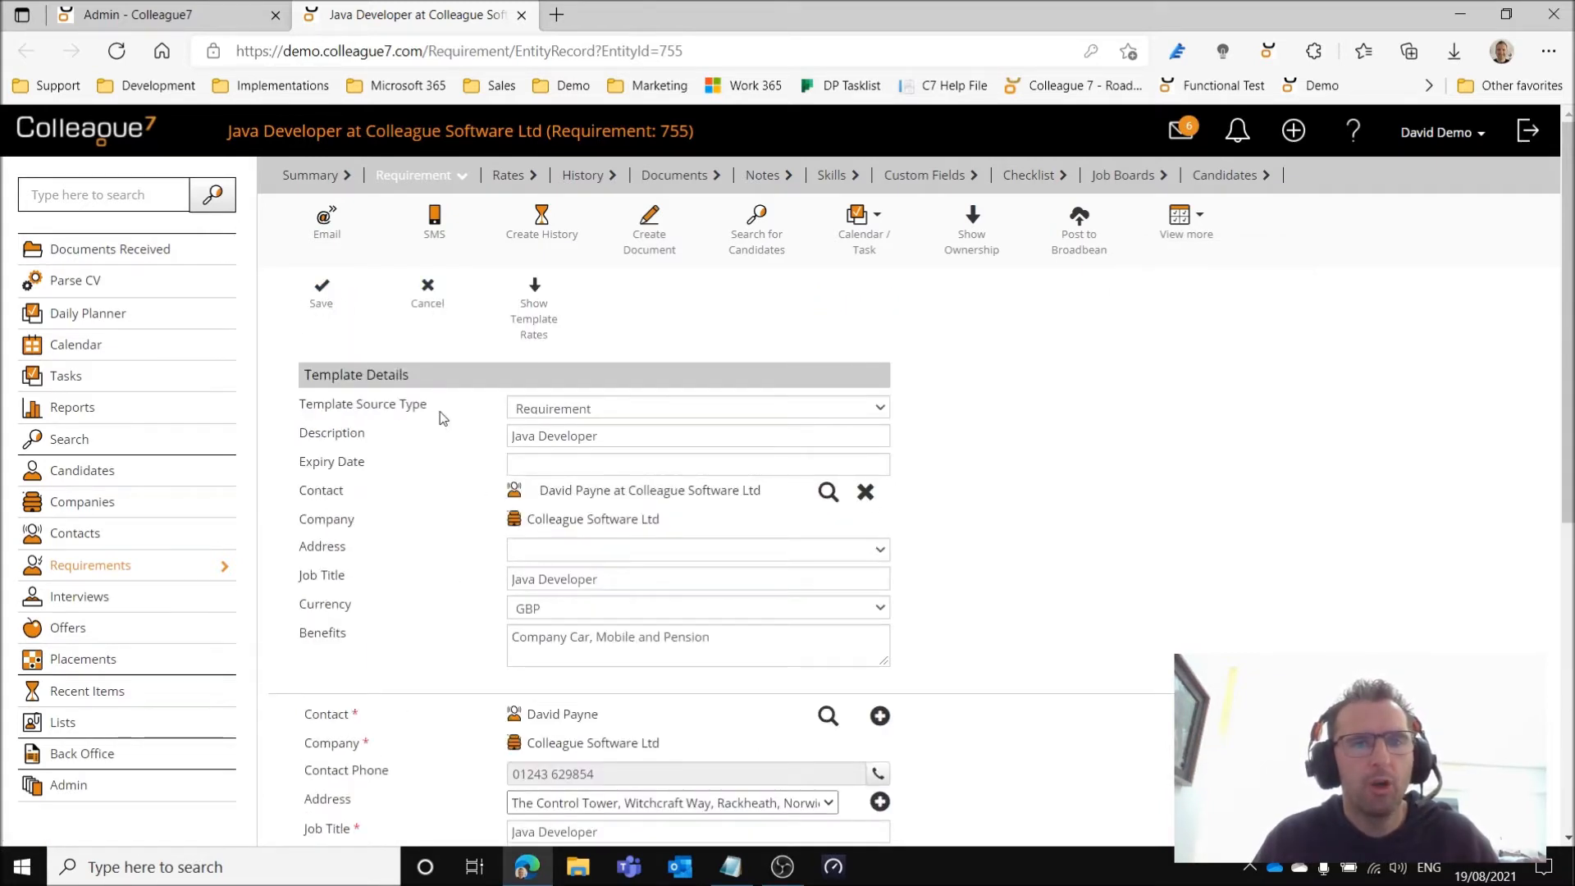
pyautogui.click(726, 550)
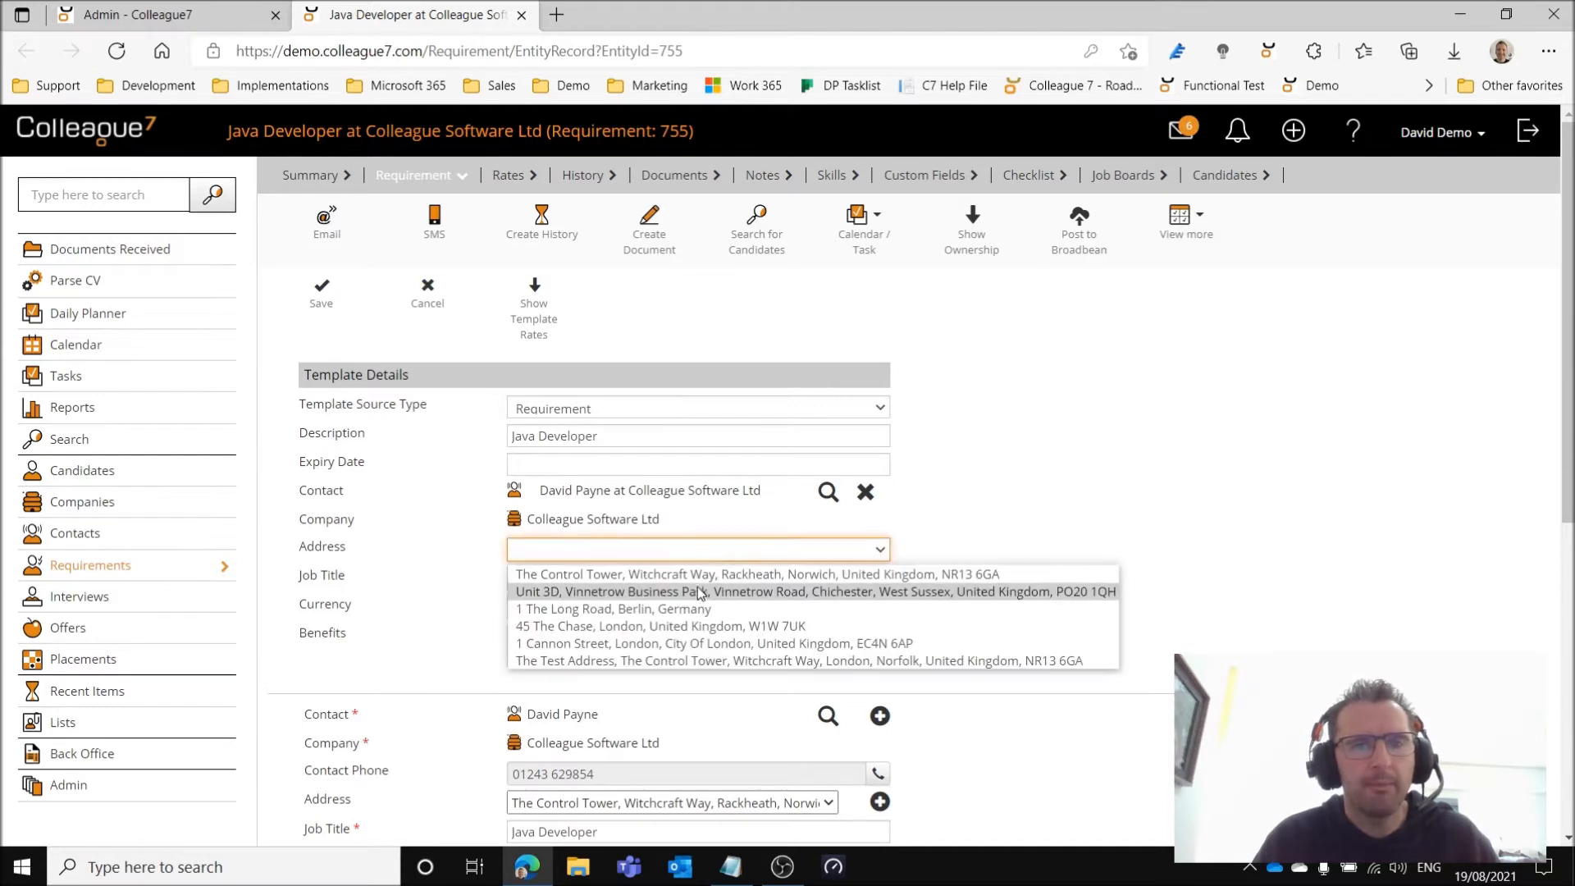
pyautogui.click(715, 575)
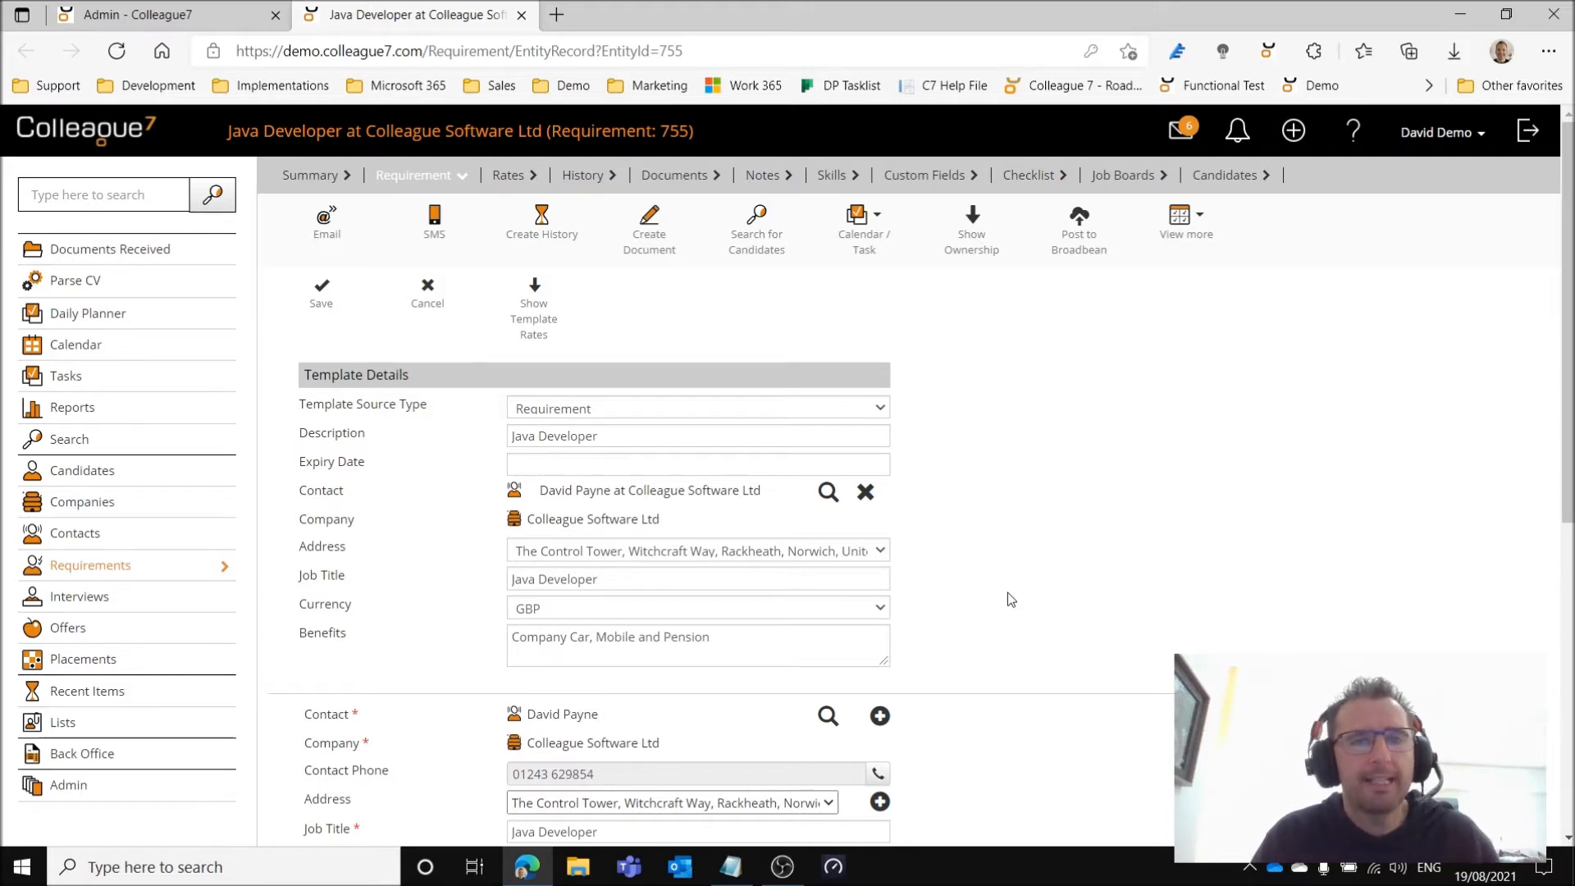
# Check the template's rates and save the requirement template with the description Java Developer.
pyautogui.click(540, 328)
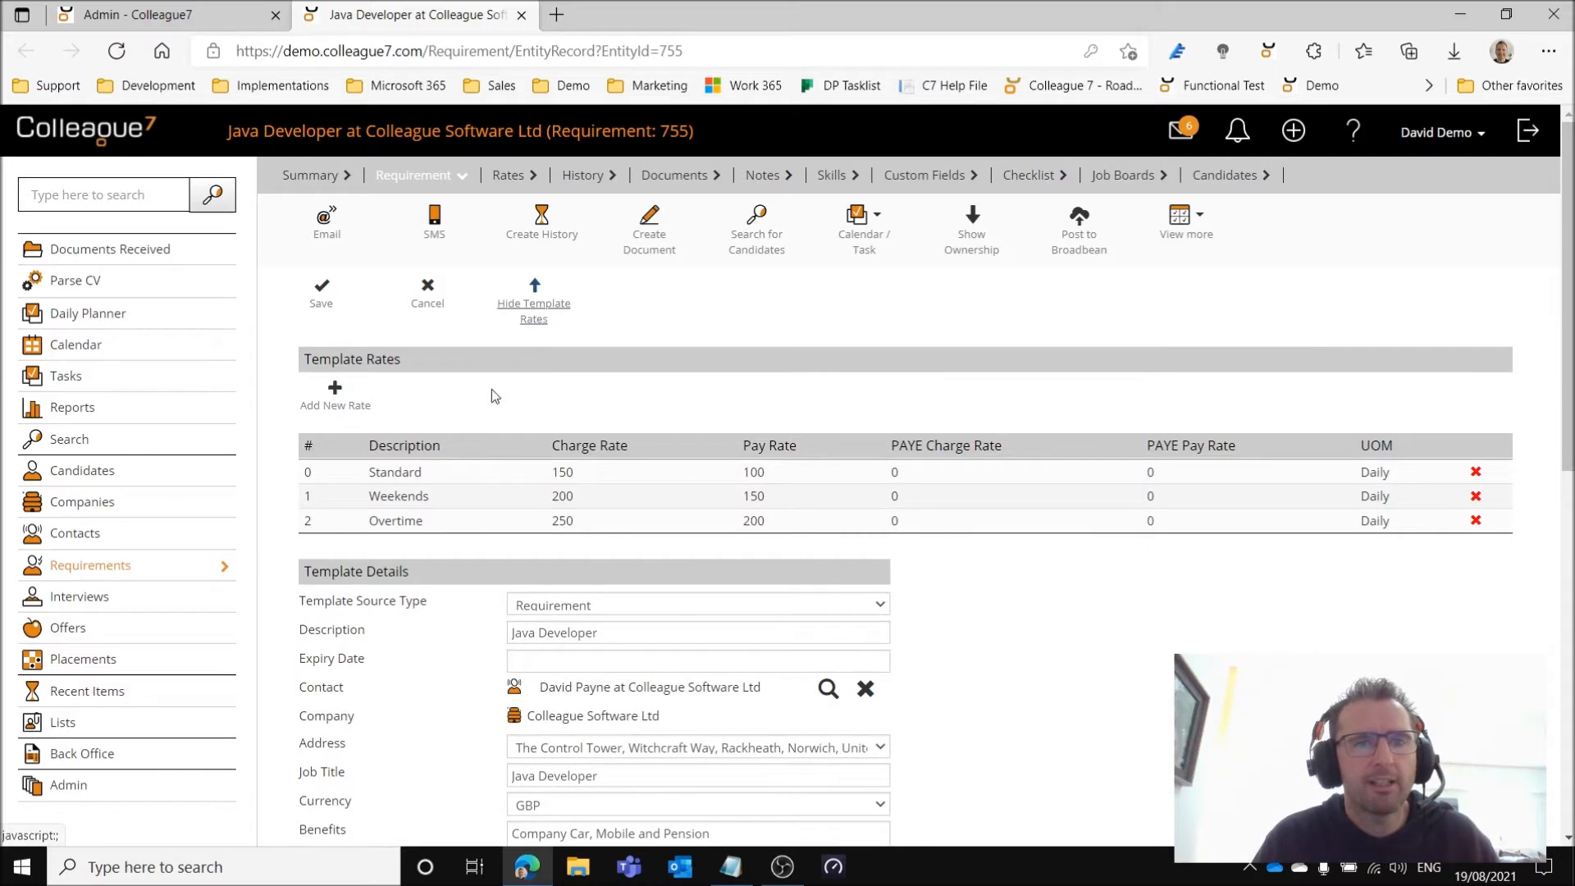
pyautogui.click(534, 311)
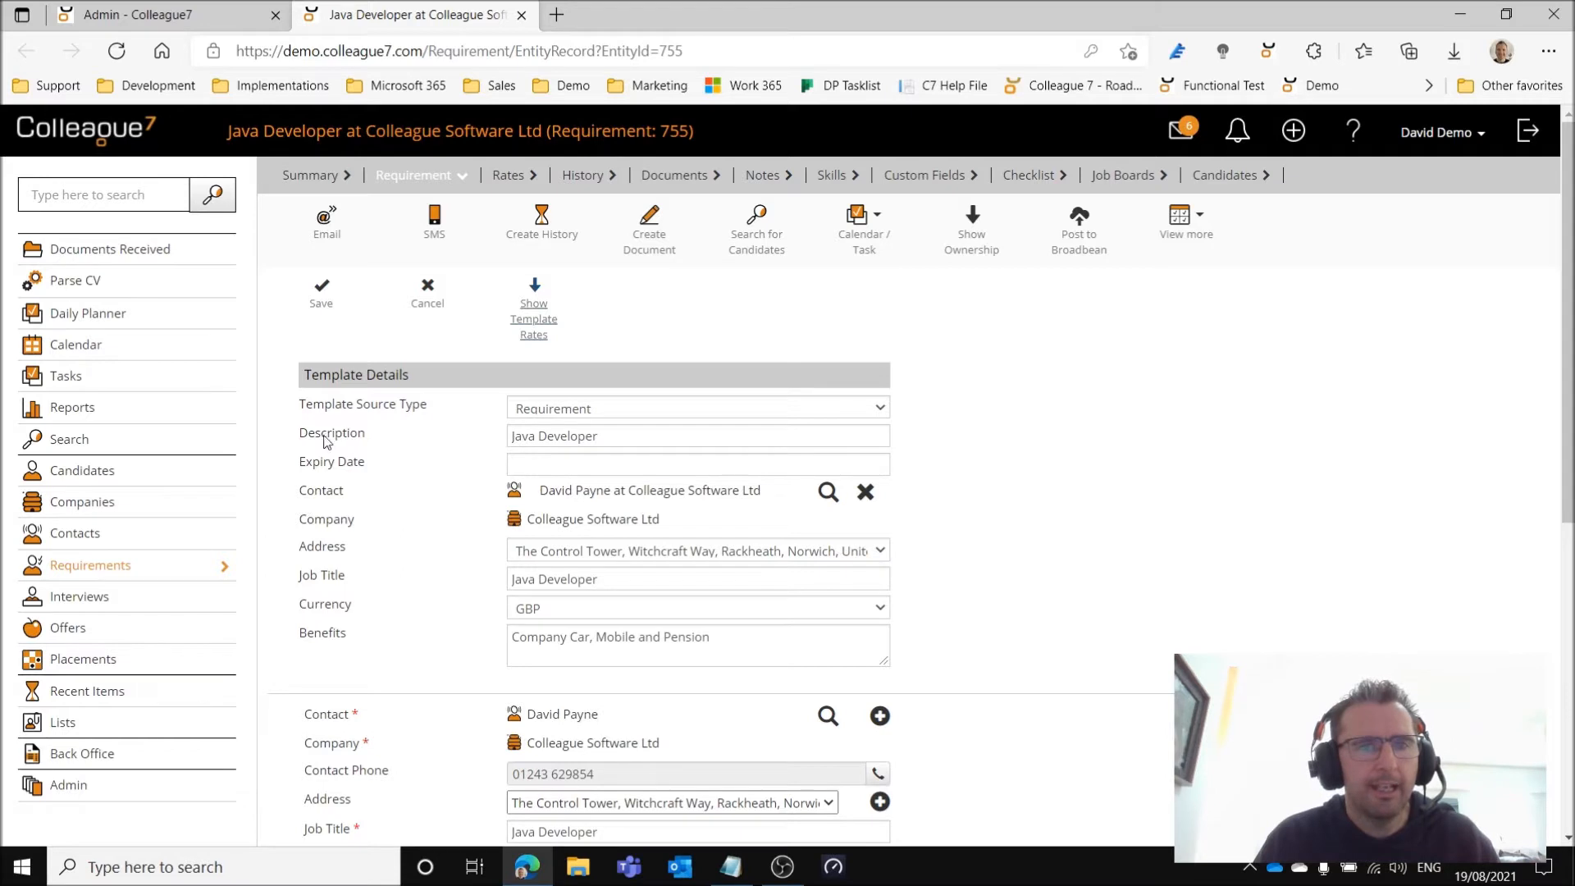
pyautogui.moveTo(509, 437); pyautogui.dragTo(456, 444)
pyautogui.click(627, 437)
pyautogui.click(630, 437)
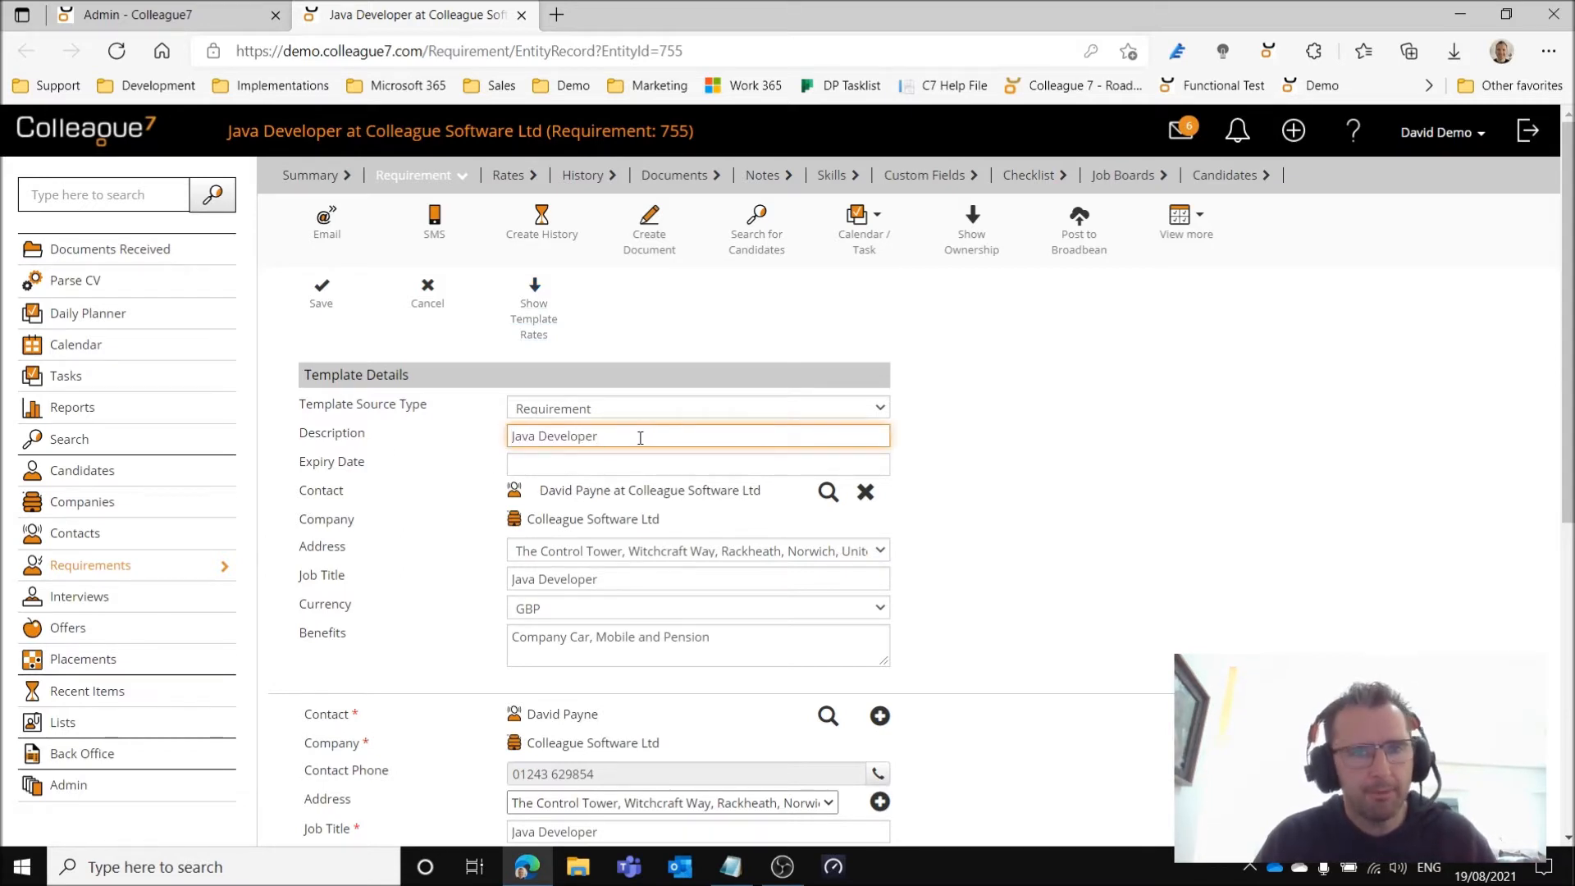
pyautogui.click(461, 447)
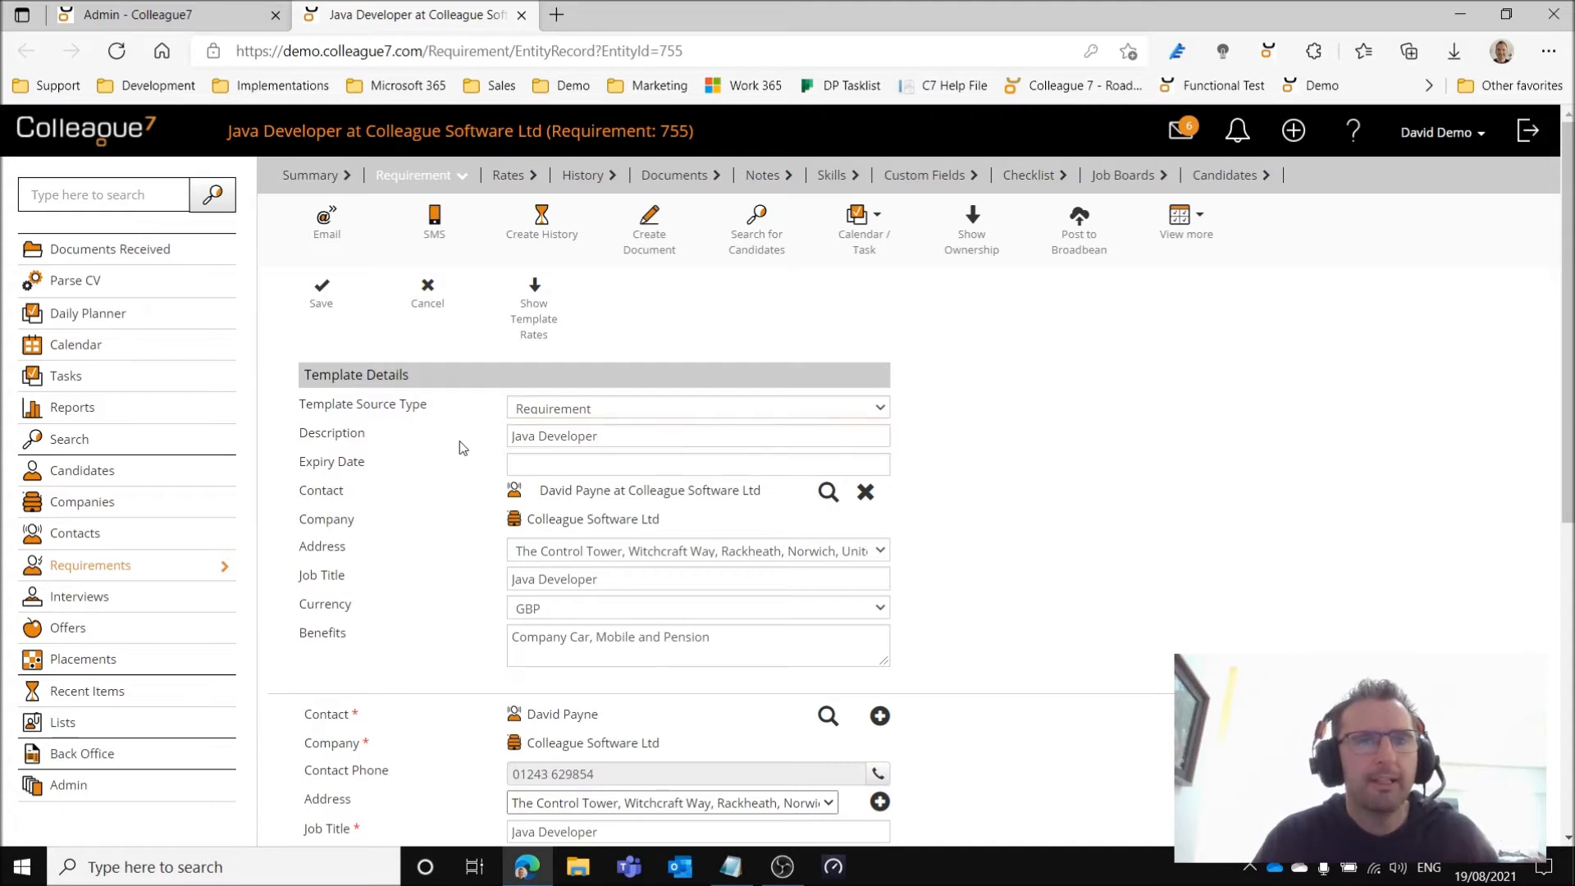
pyautogui.click(321, 303)
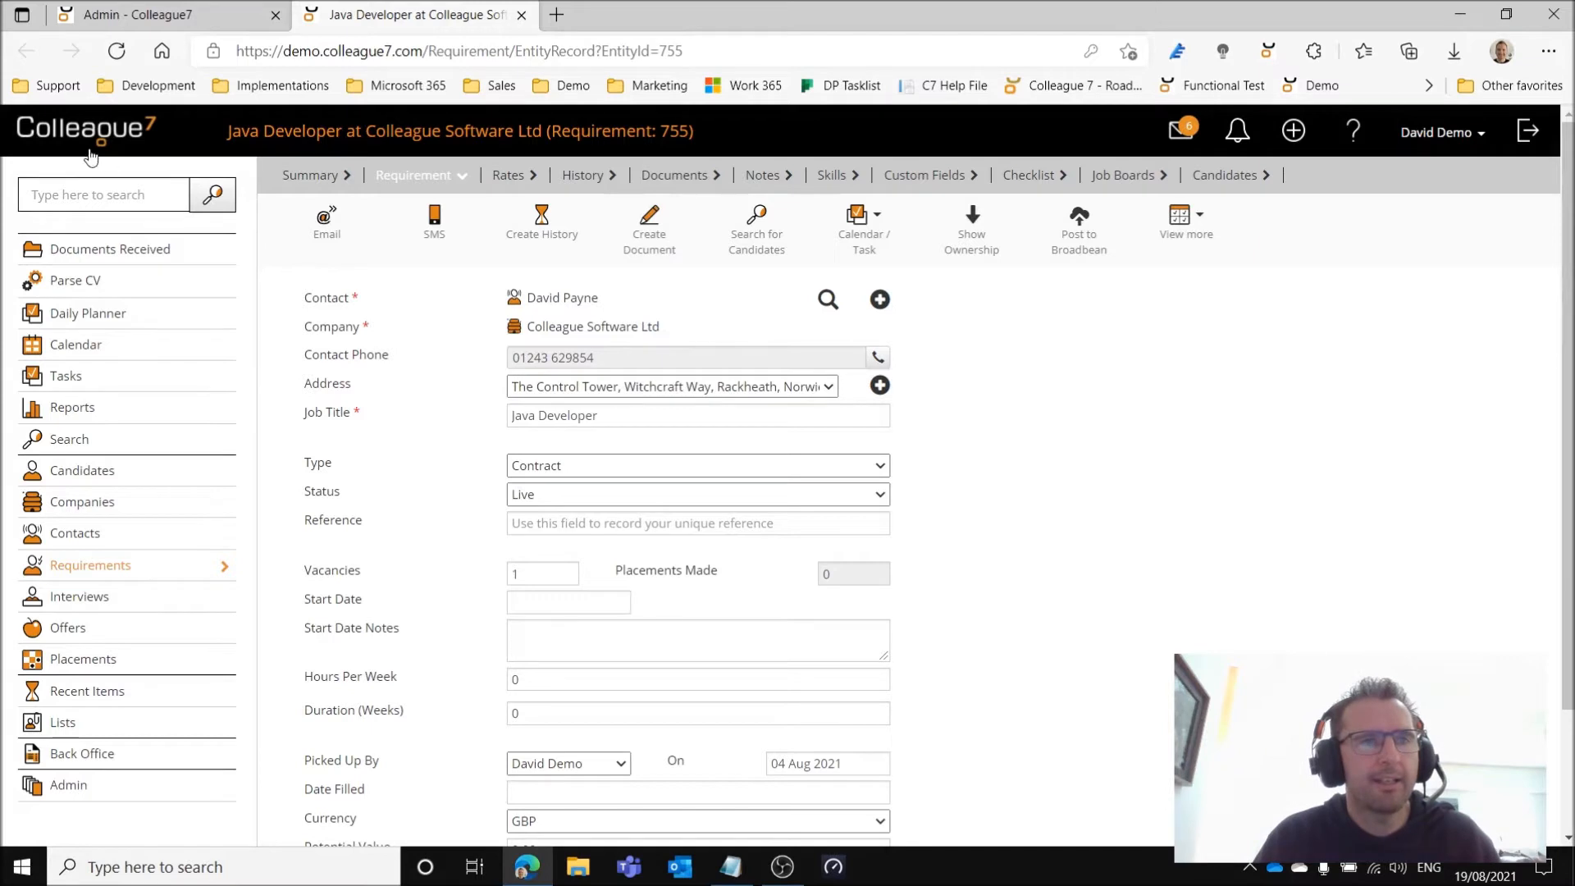
# Create a new requirement and assign the first contact at Colleague Software Ltd found by looking up the contact's surname.
pyautogui.click(1293, 130)
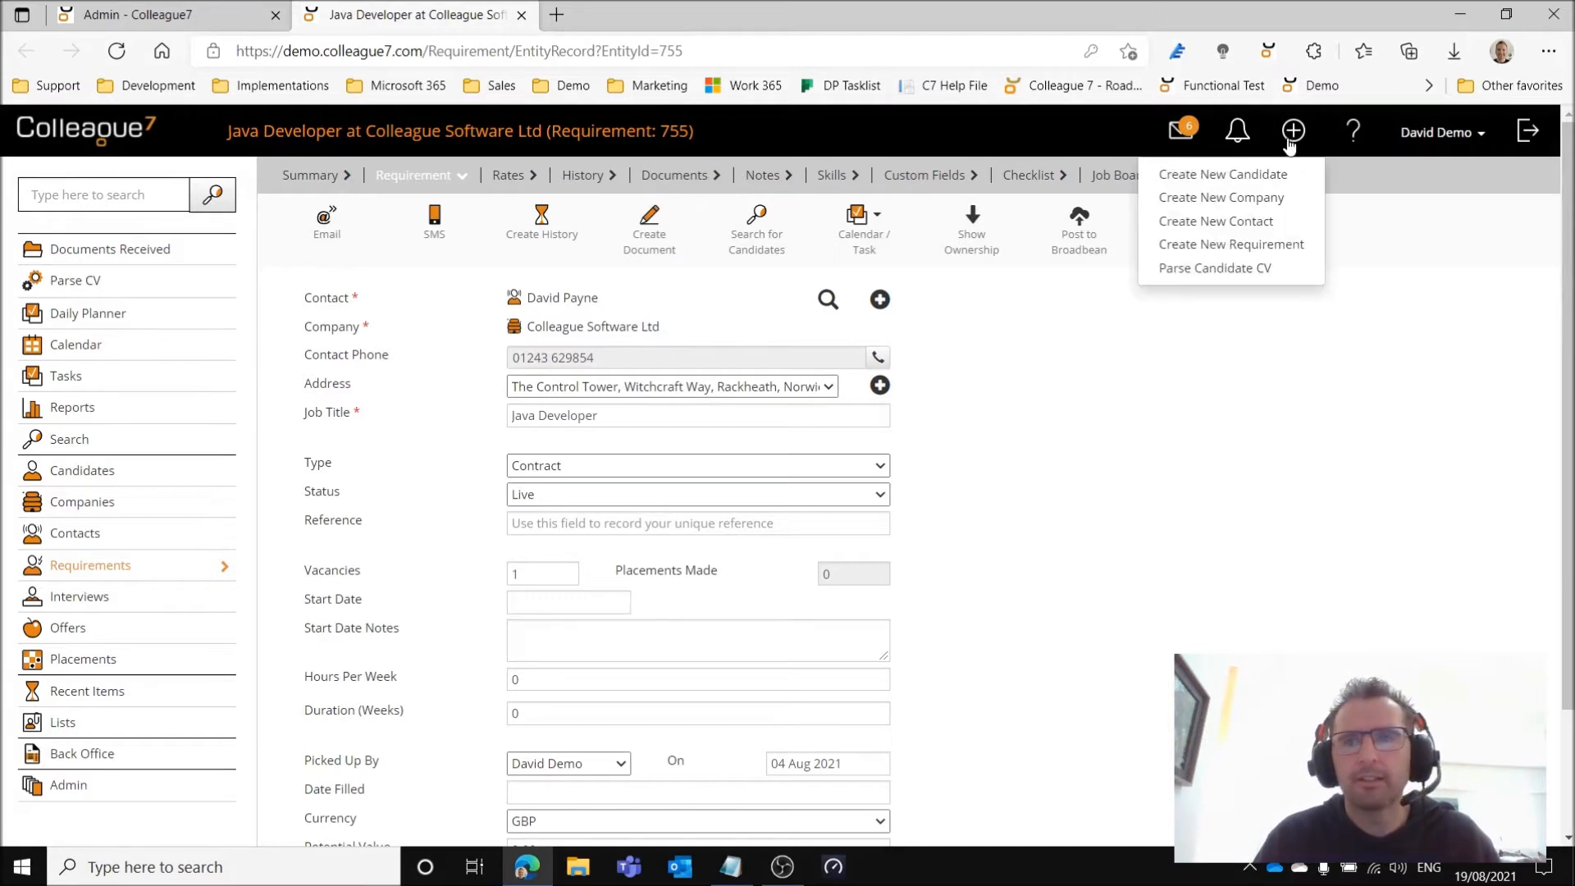
pyautogui.click(1272, 245)
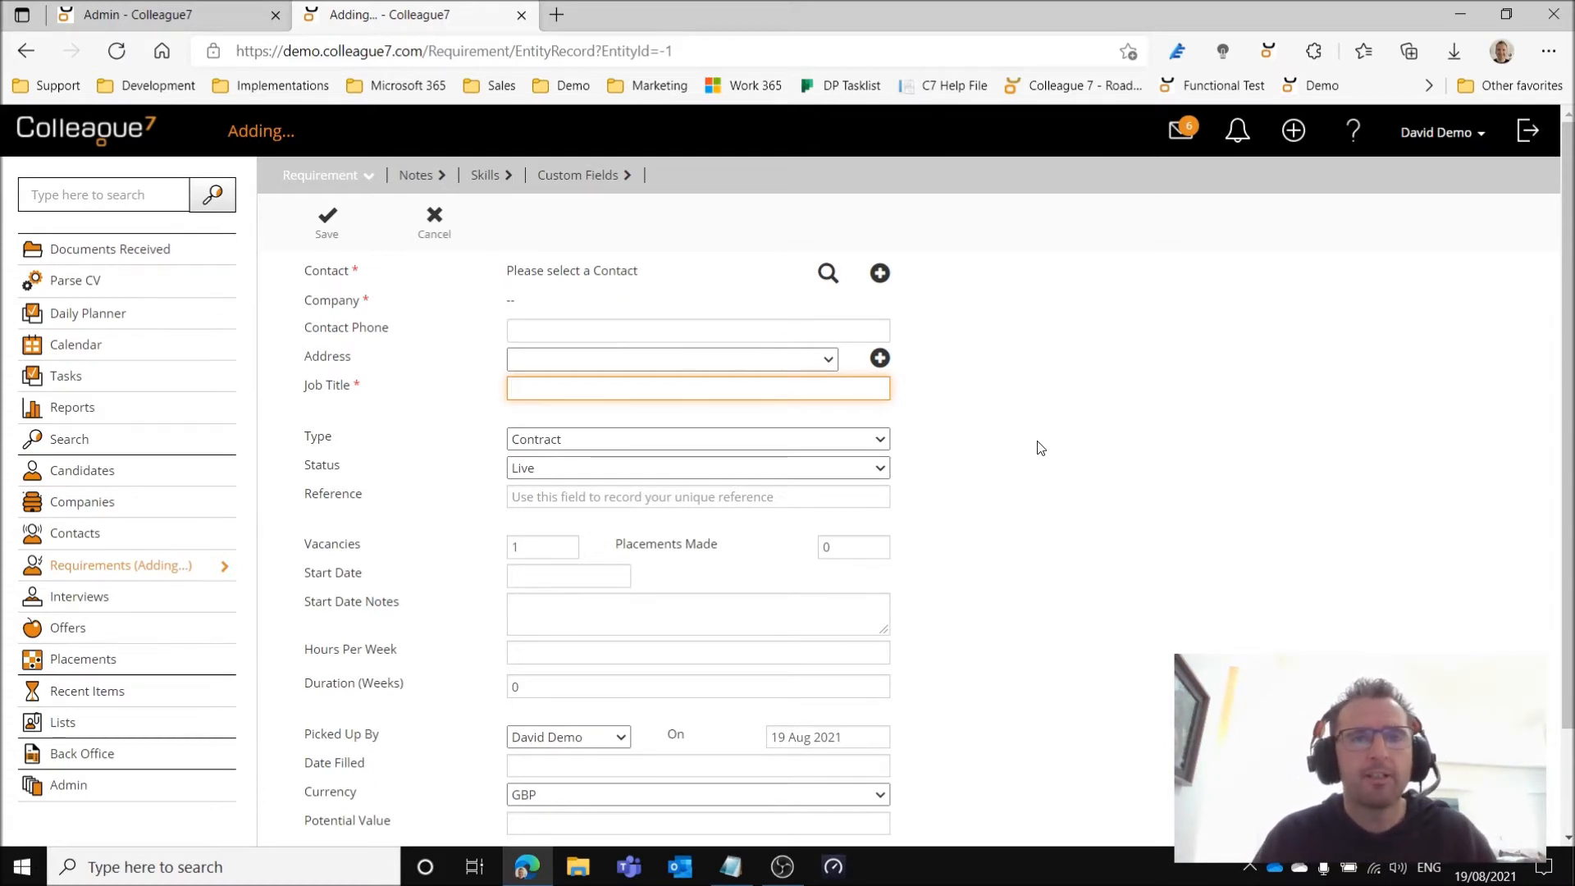
pyautogui.click(826, 277)
pyautogui.write('payne')
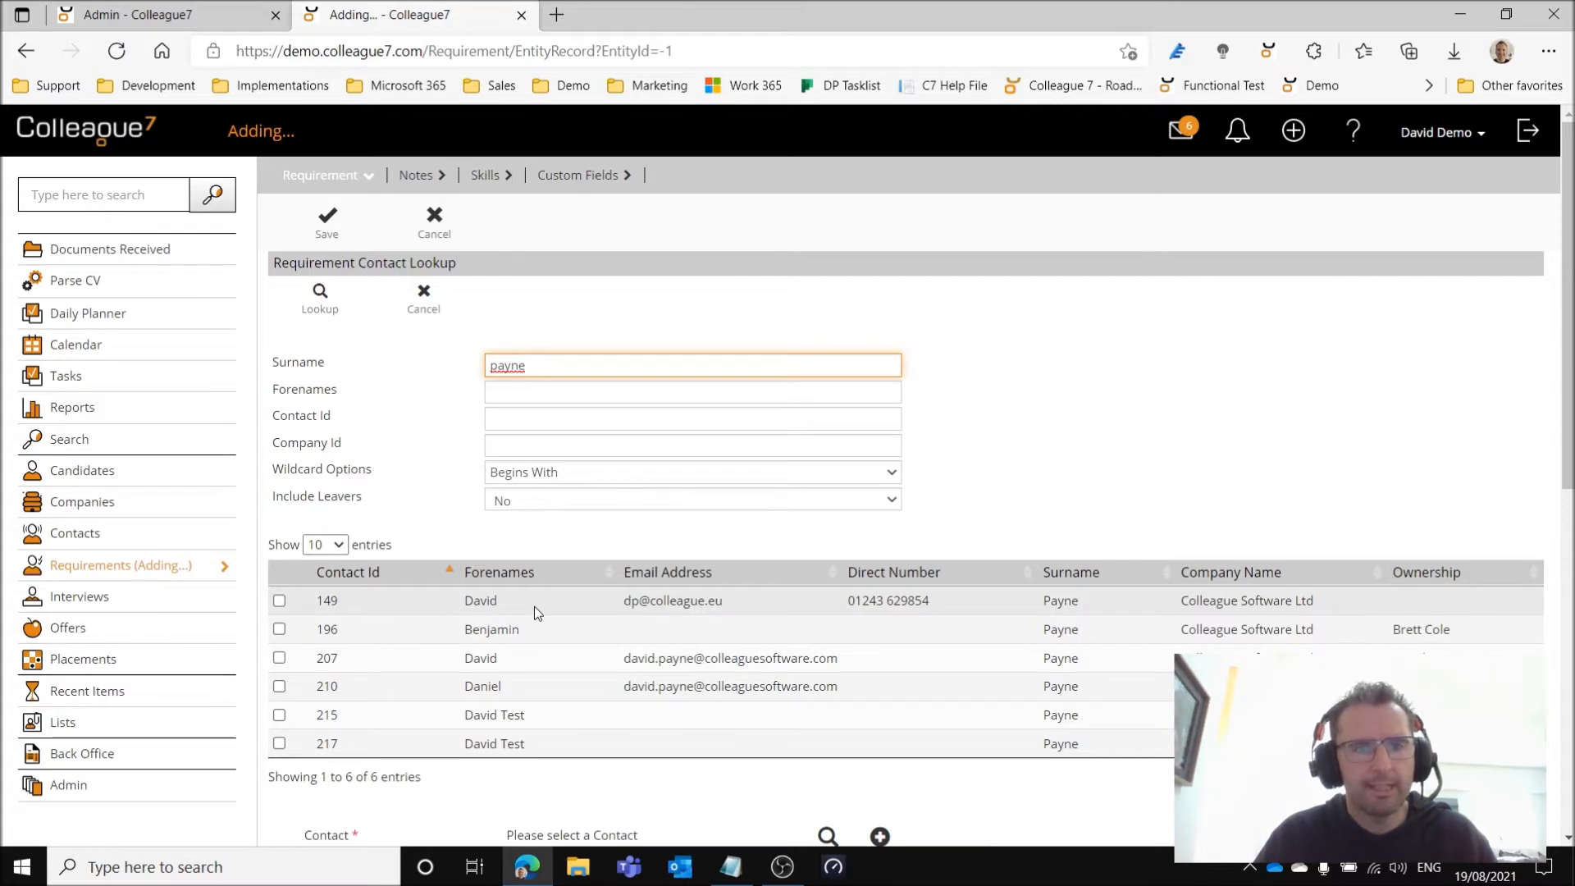
pyautogui.click(534, 607)
pyautogui.click(320, 296)
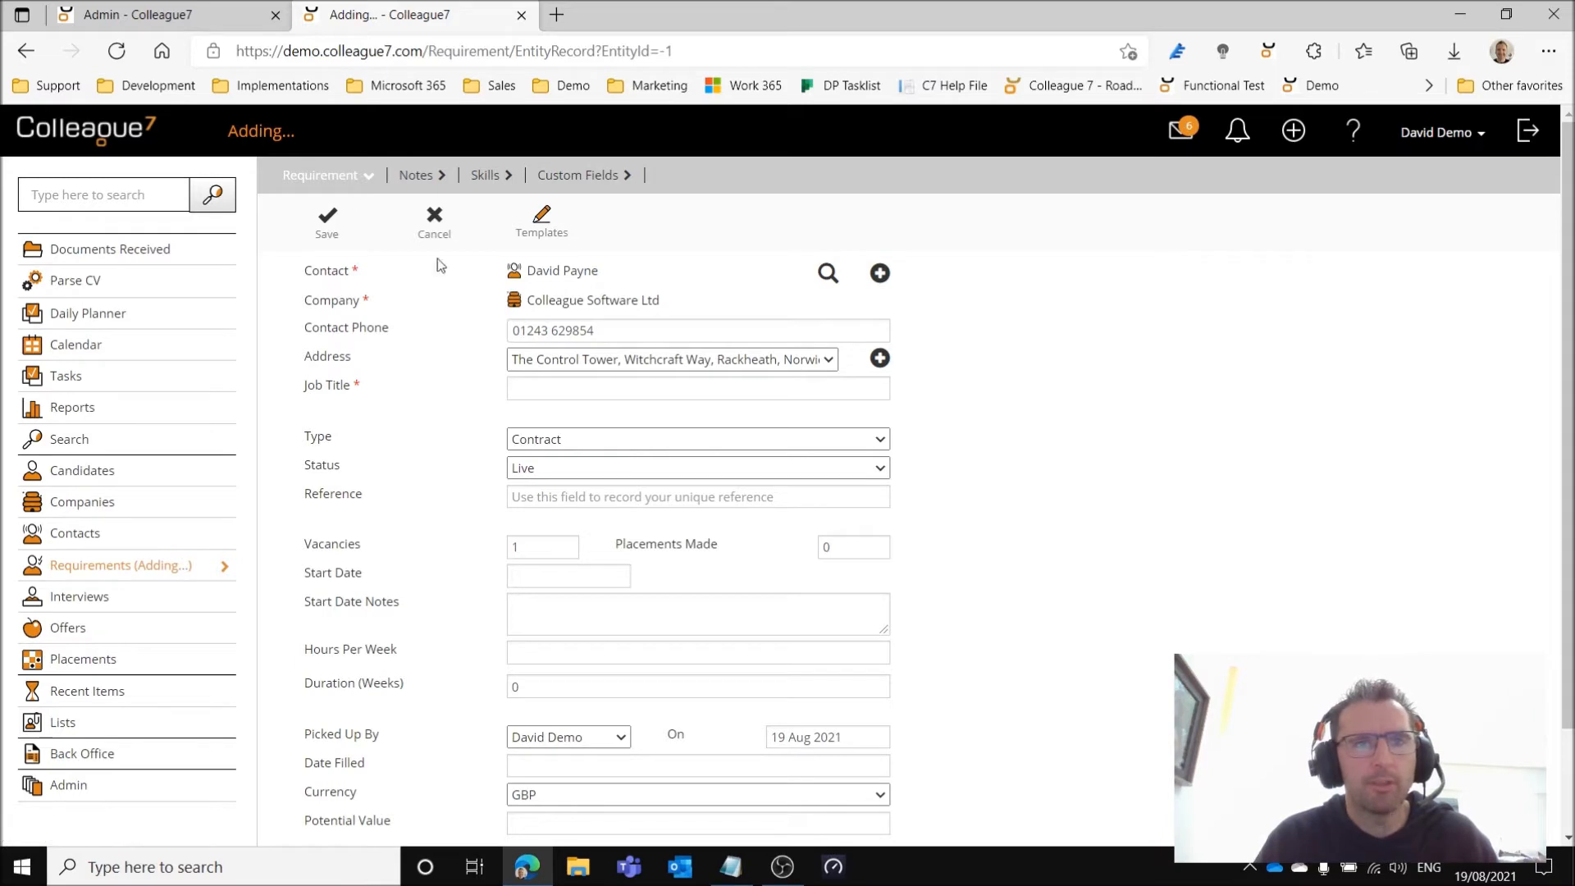
# Apply the Java Developer template to the new requirement, check the filled-in fields, and save the record.
pyautogui.click(546, 230)
pyautogui.click(538, 282)
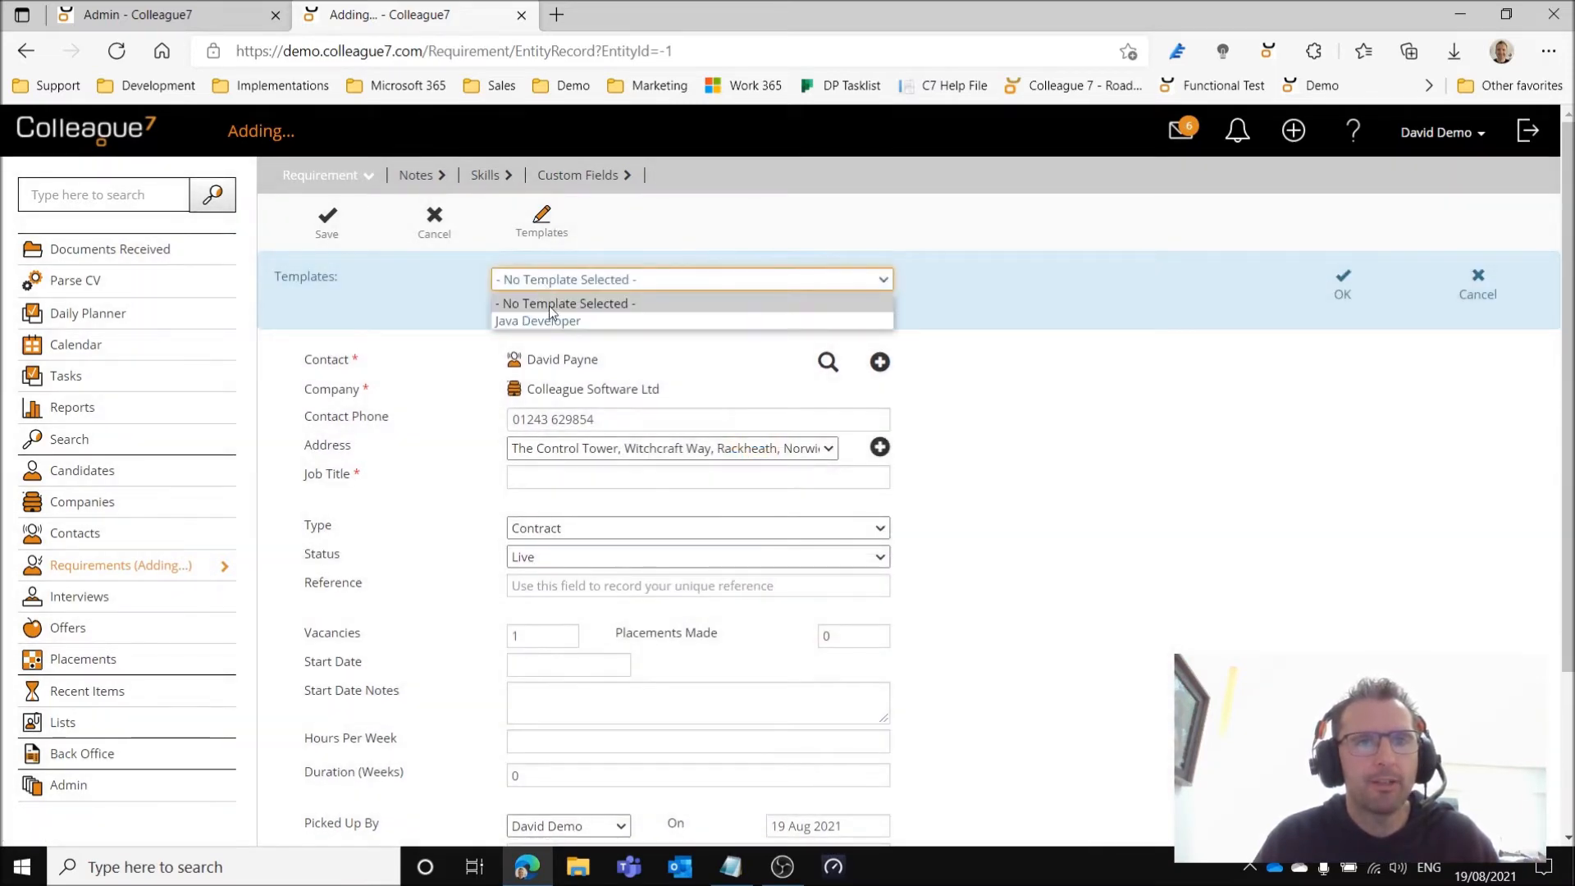
pyautogui.click(603, 323)
pyautogui.click(1341, 287)
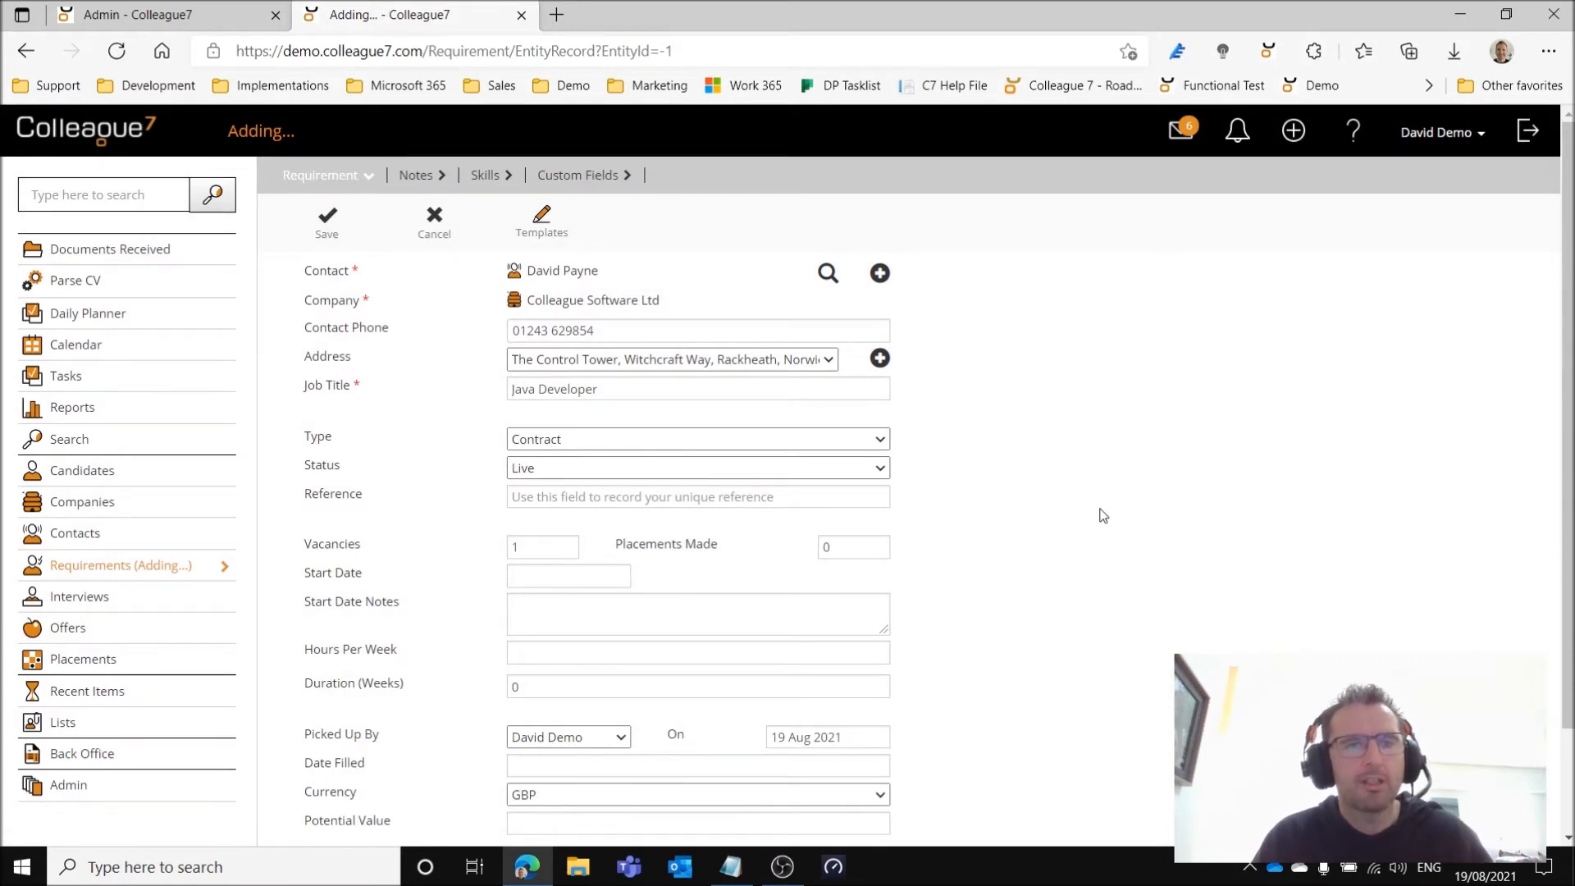
pyautogui.scroll(-2, 1035, 544)
pyautogui.scroll(2, 1044, 555)
pyautogui.click(326, 222)
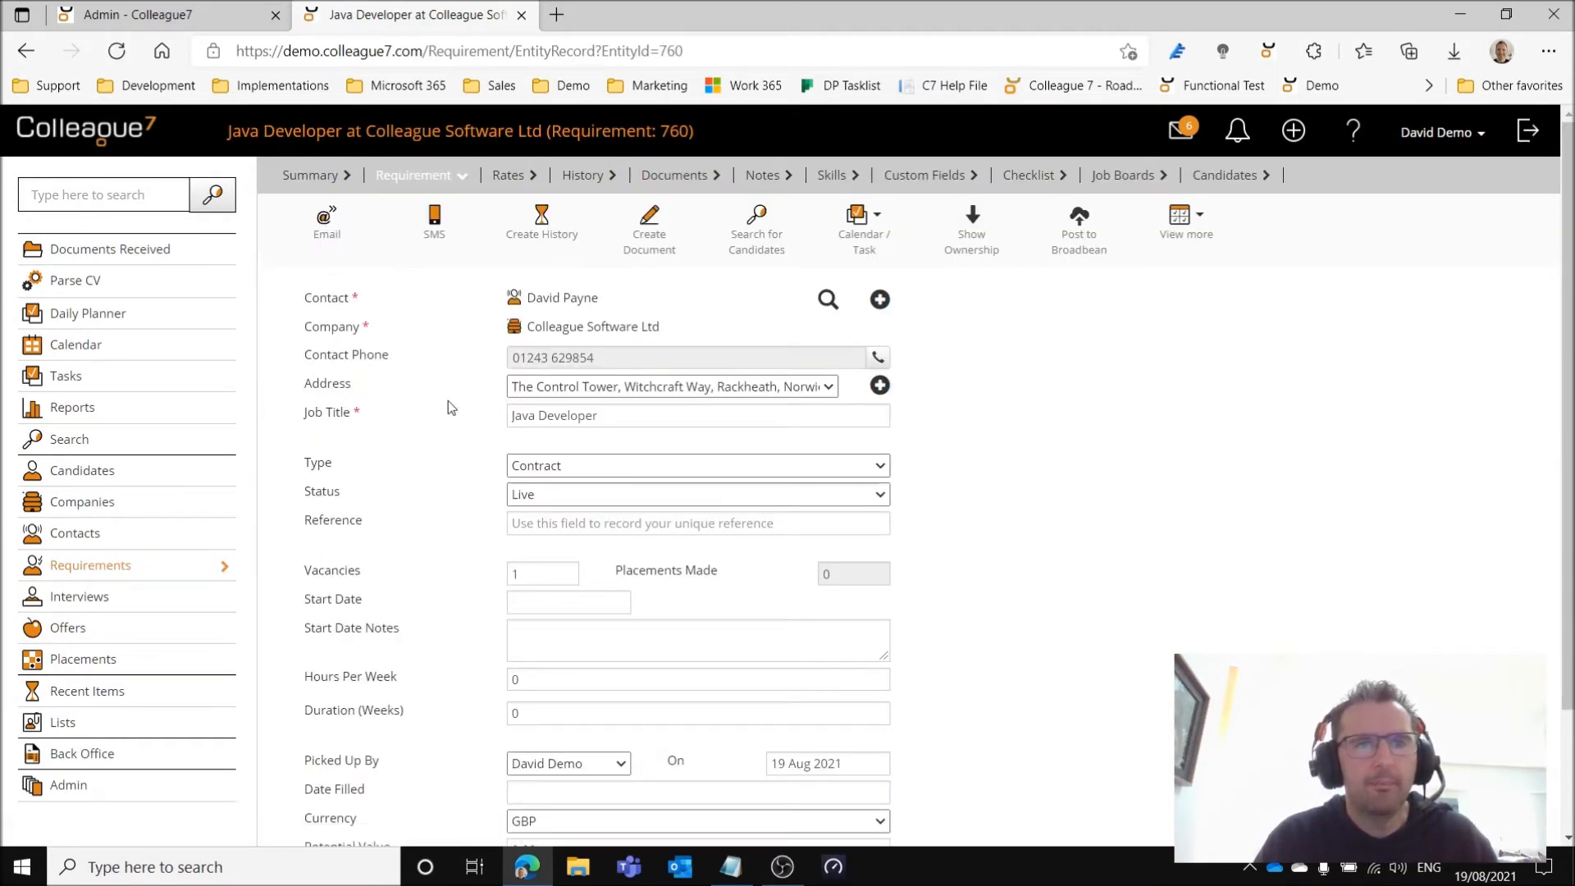
# Check the rates and requirement details that the template carried over to the newly saved requirement.
pyautogui.click(507, 177)
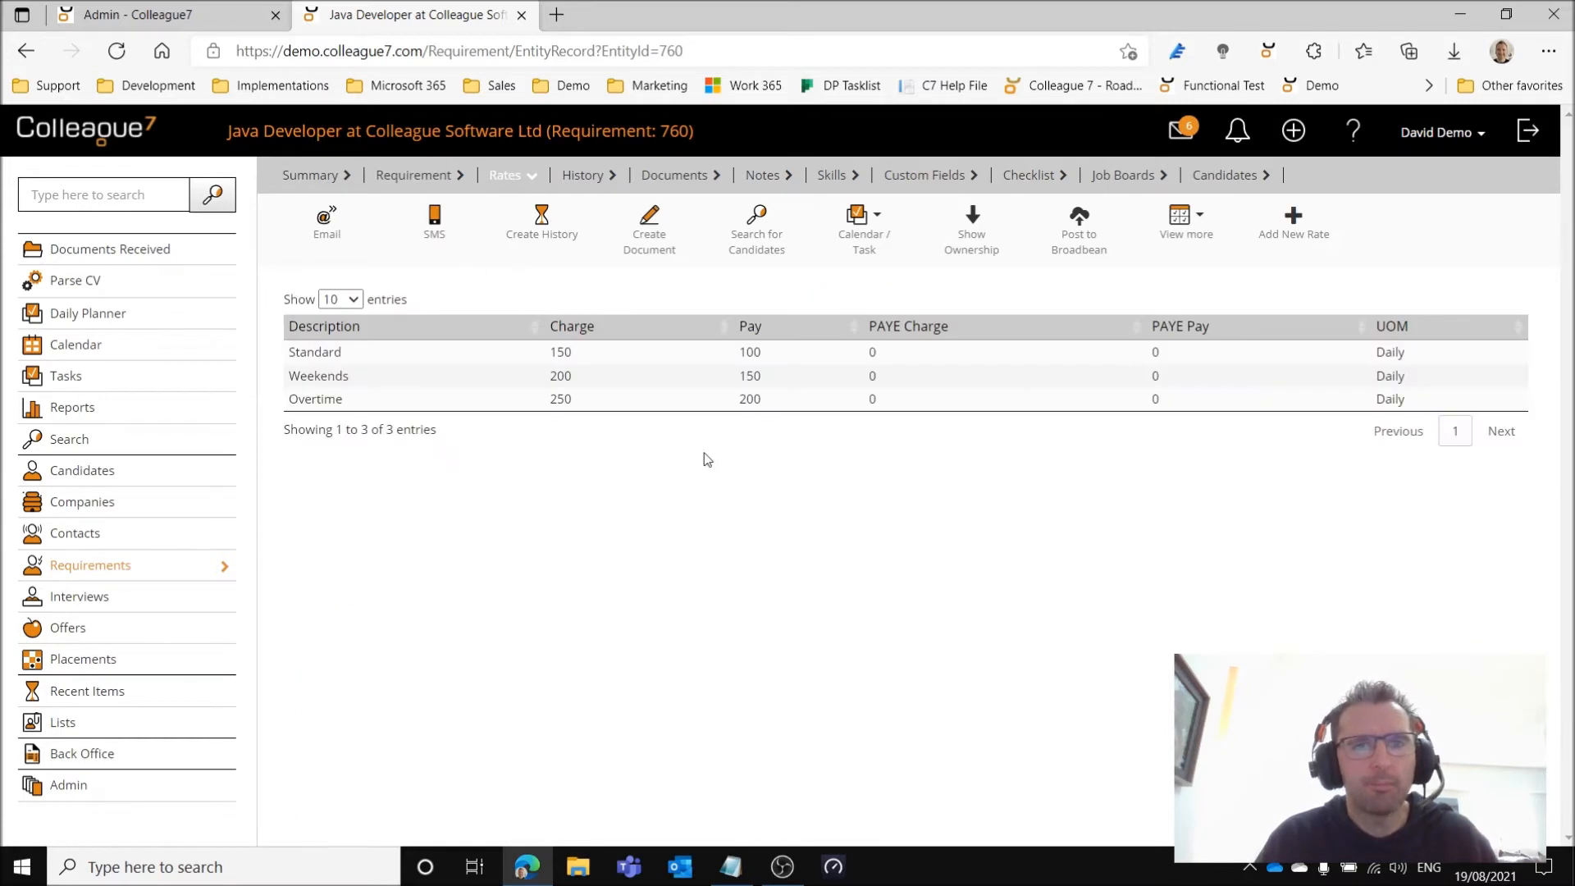
pyautogui.click(406, 182)
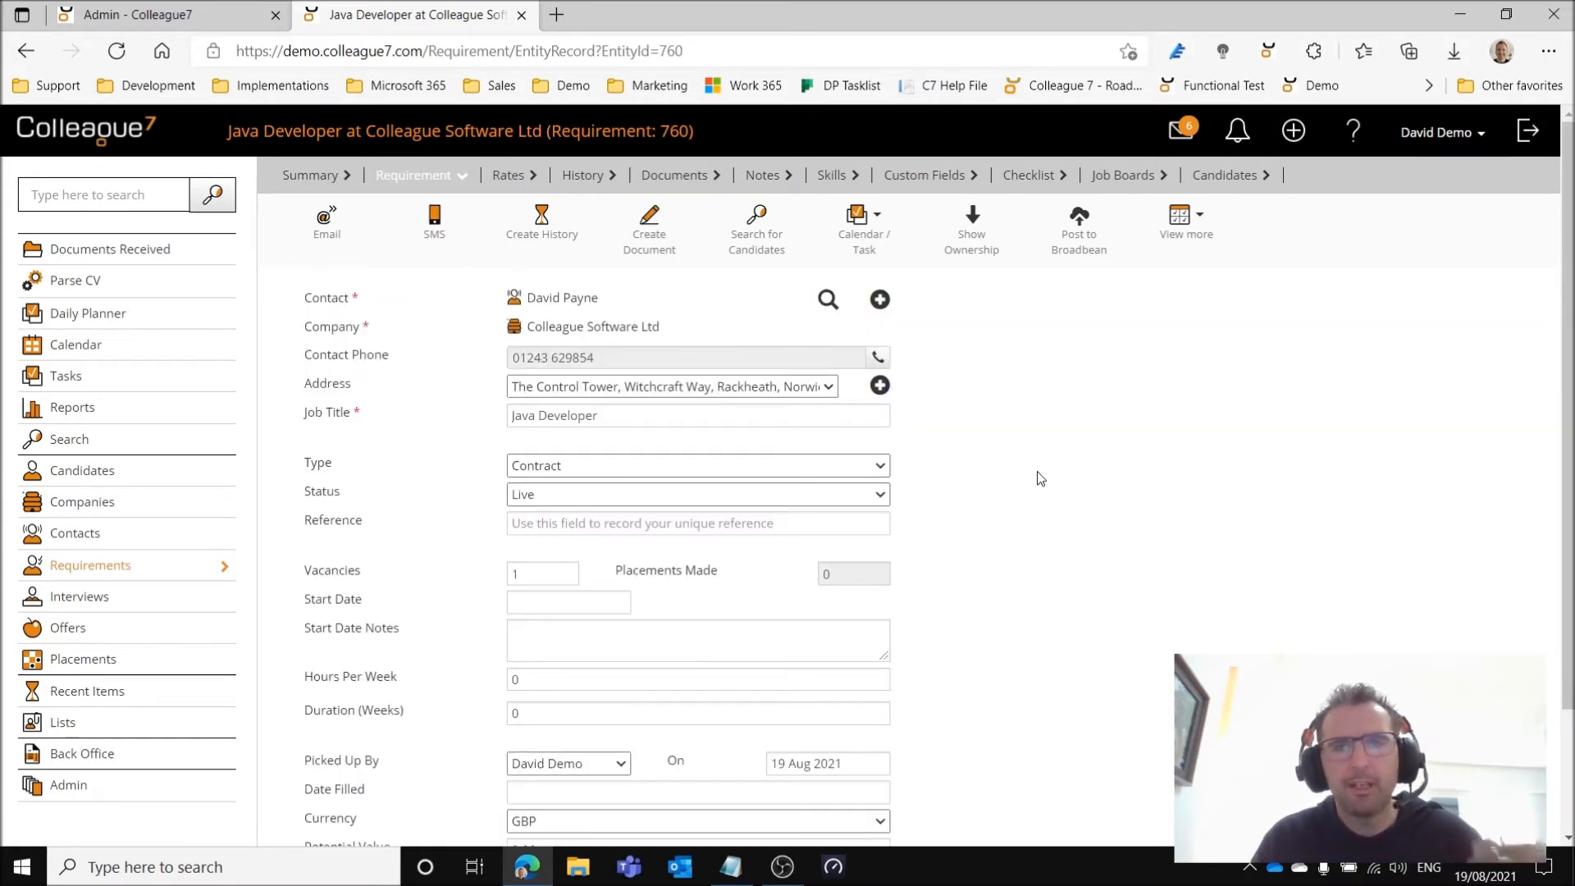
pyautogui.scroll(-2, 971, 569)
pyautogui.scroll(2, 971, 569)
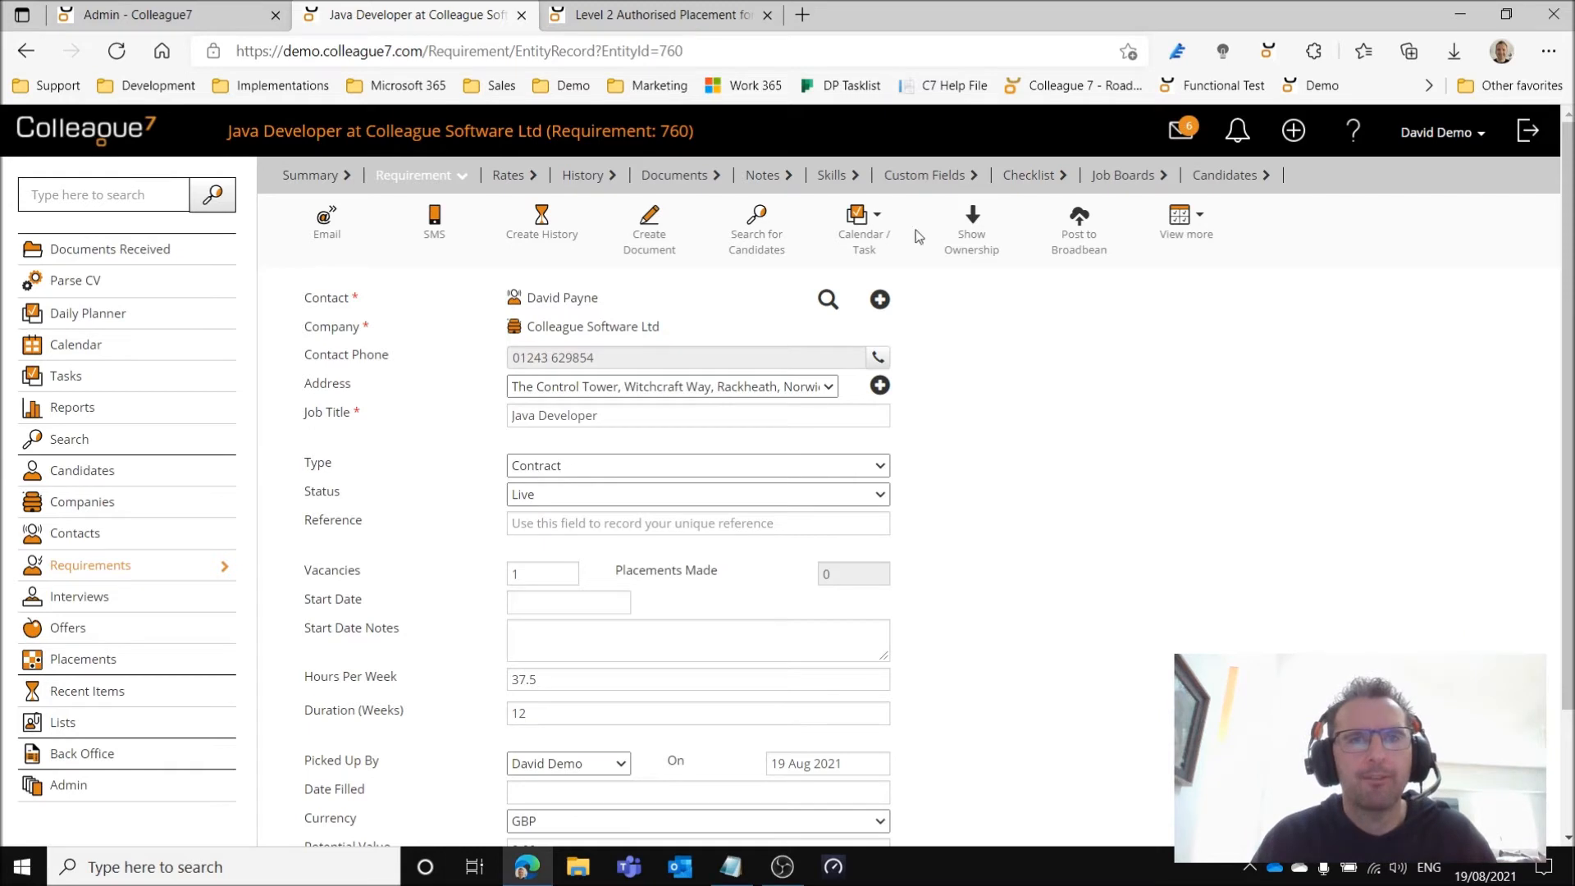
# Start a template from the authorised Java Developer placement and look through its template, placement and invoice fields.
pyautogui.hotkey('ctrl', 'Tab')
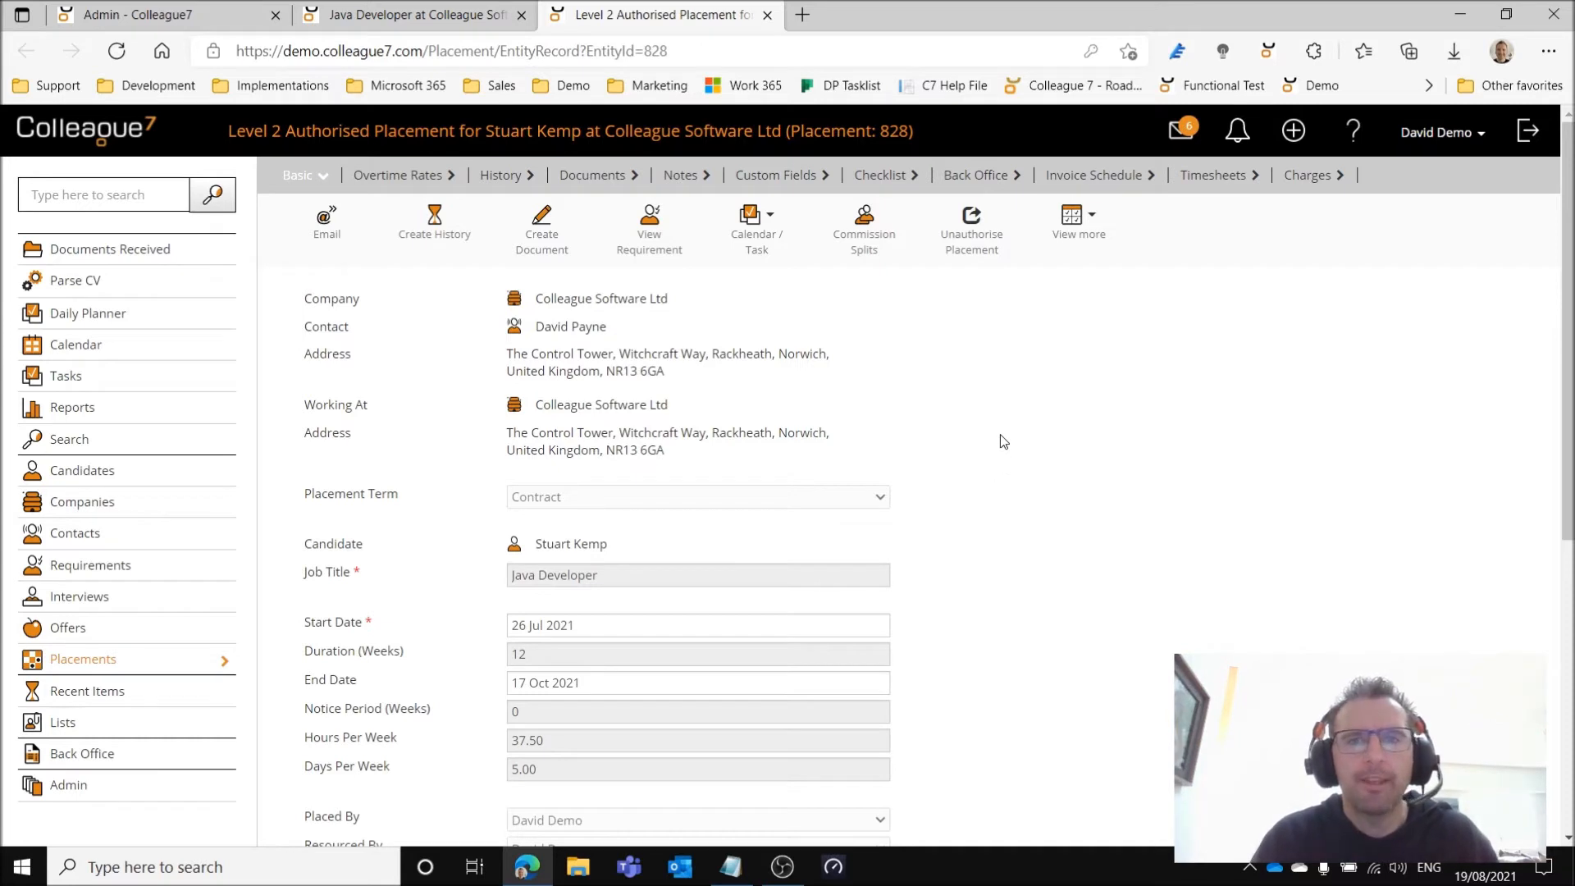
pyautogui.click(1077, 238)
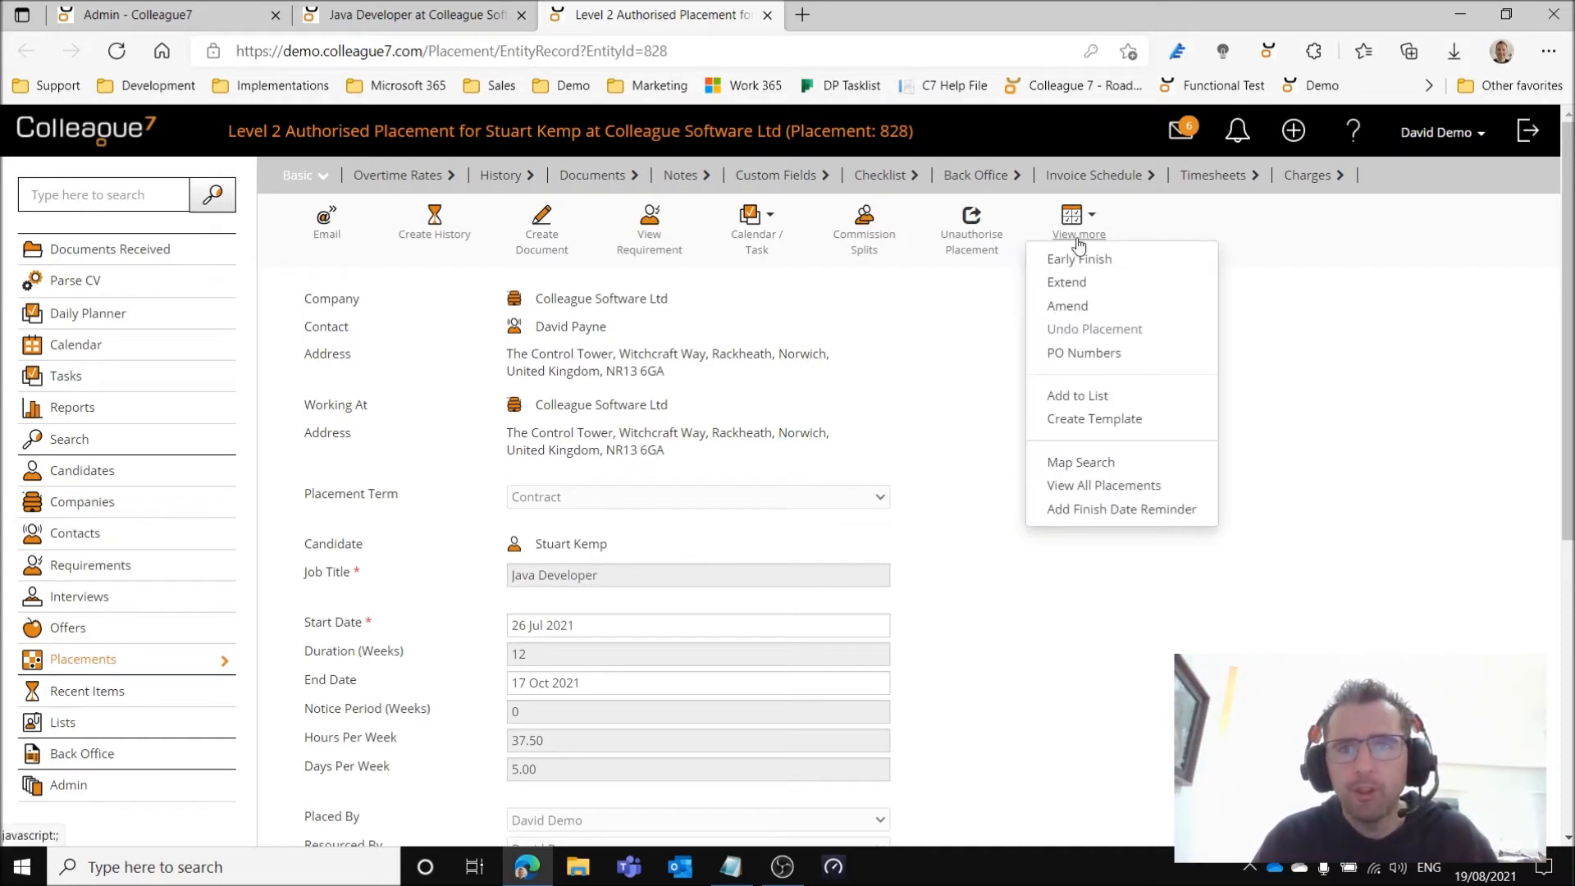
pyautogui.click(1125, 425)
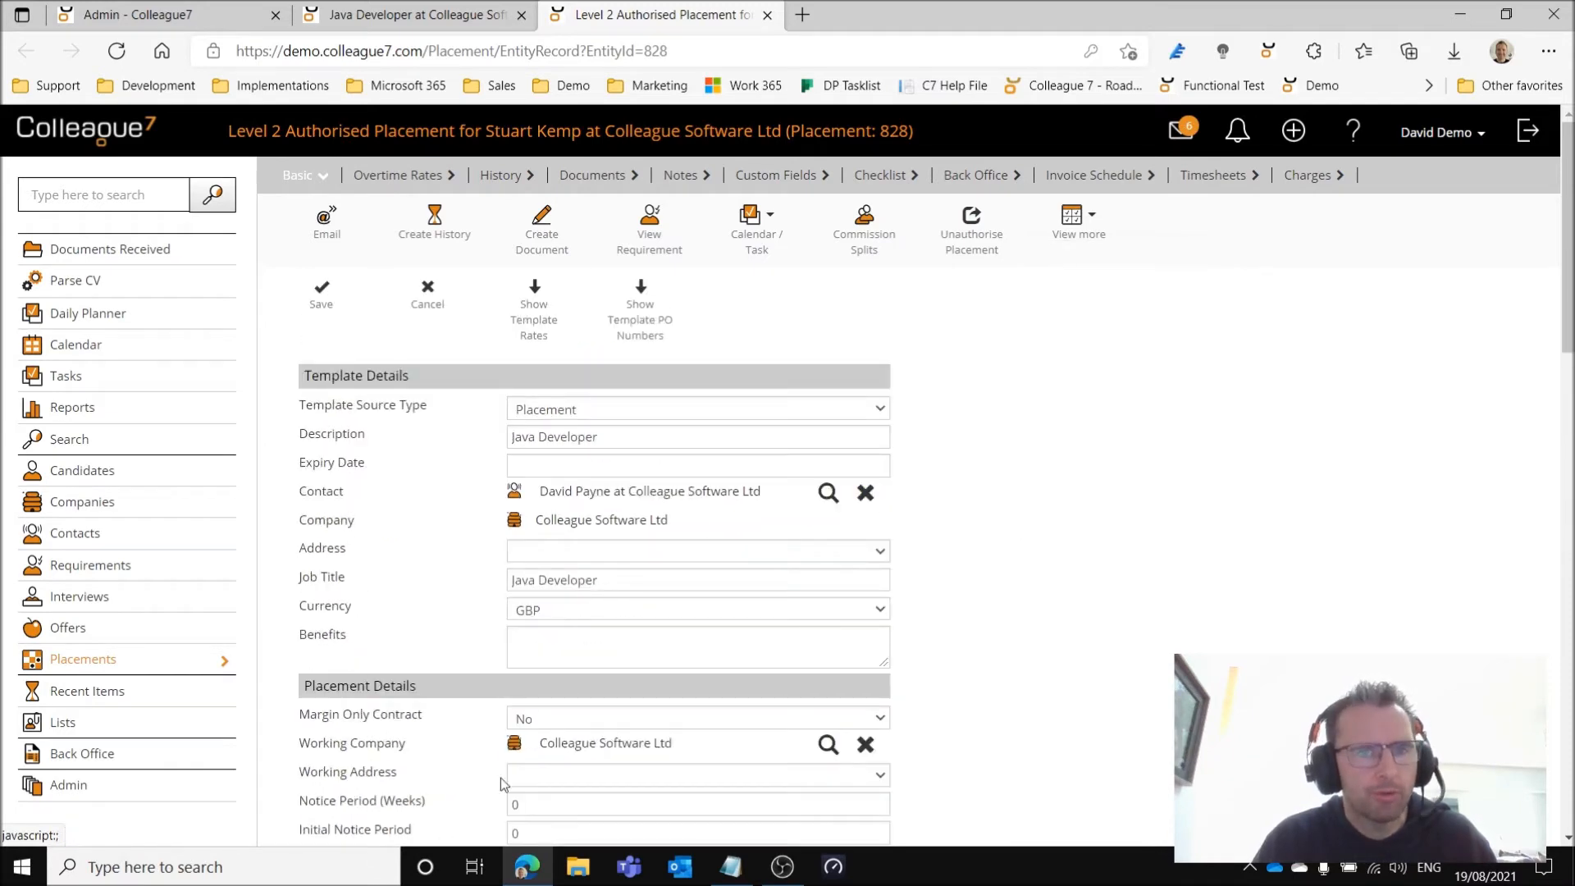
pyautogui.scroll(-1, 689, 503)
pyautogui.scroll(1, 376, 377)
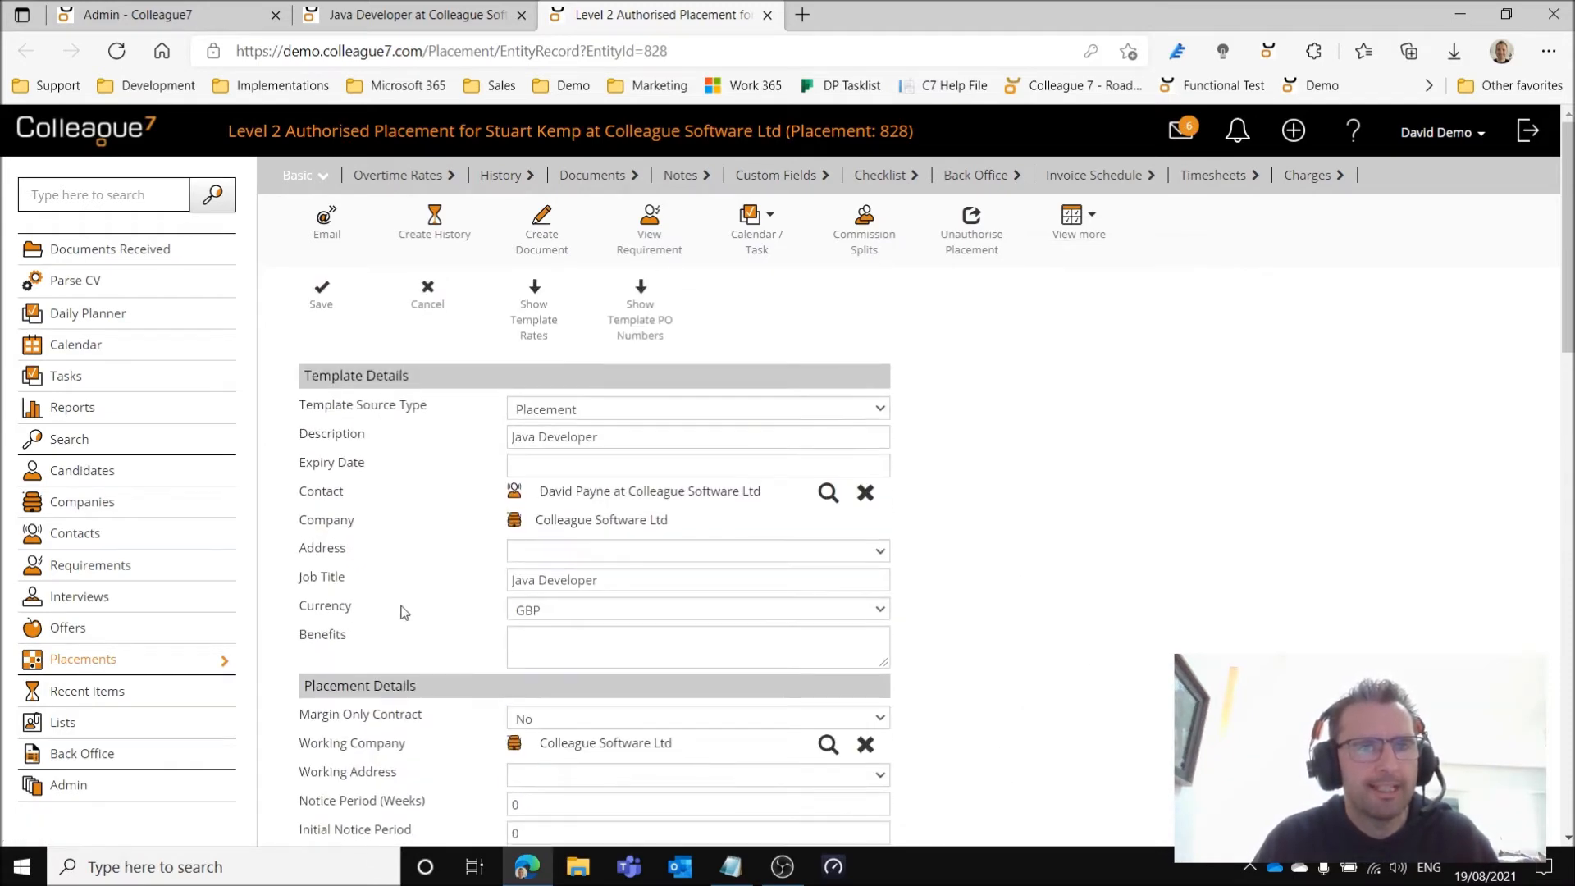
pyautogui.scroll(-2, 418, 611)
pyautogui.scroll(-3, 428, 593)
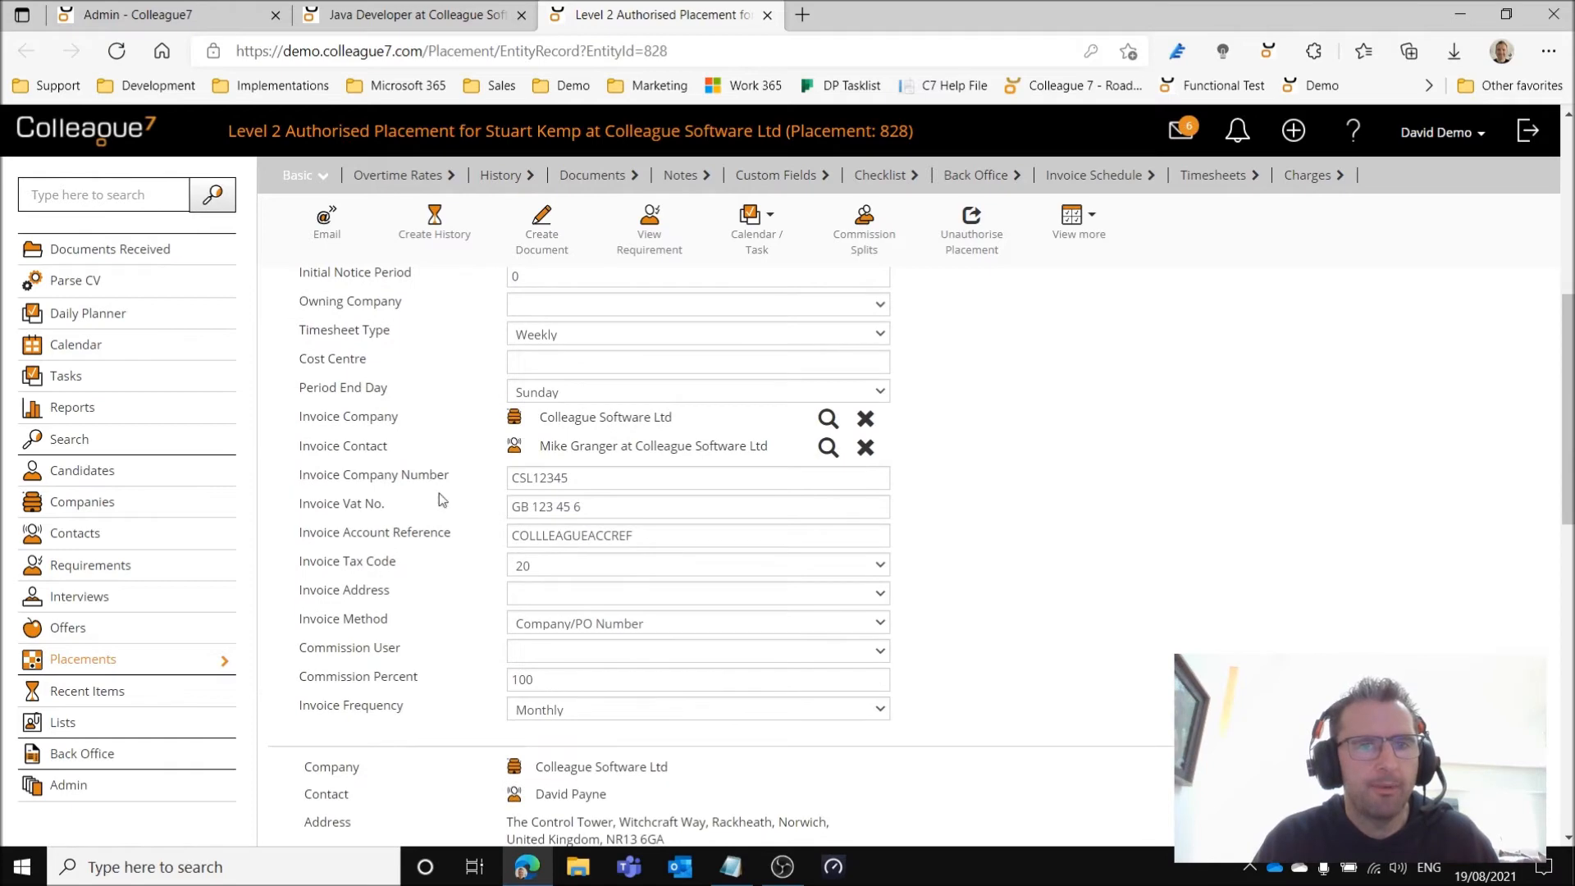
pyautogui.scroll(3, 443, 403)
pyautogui.scroll(3, 992, 660)
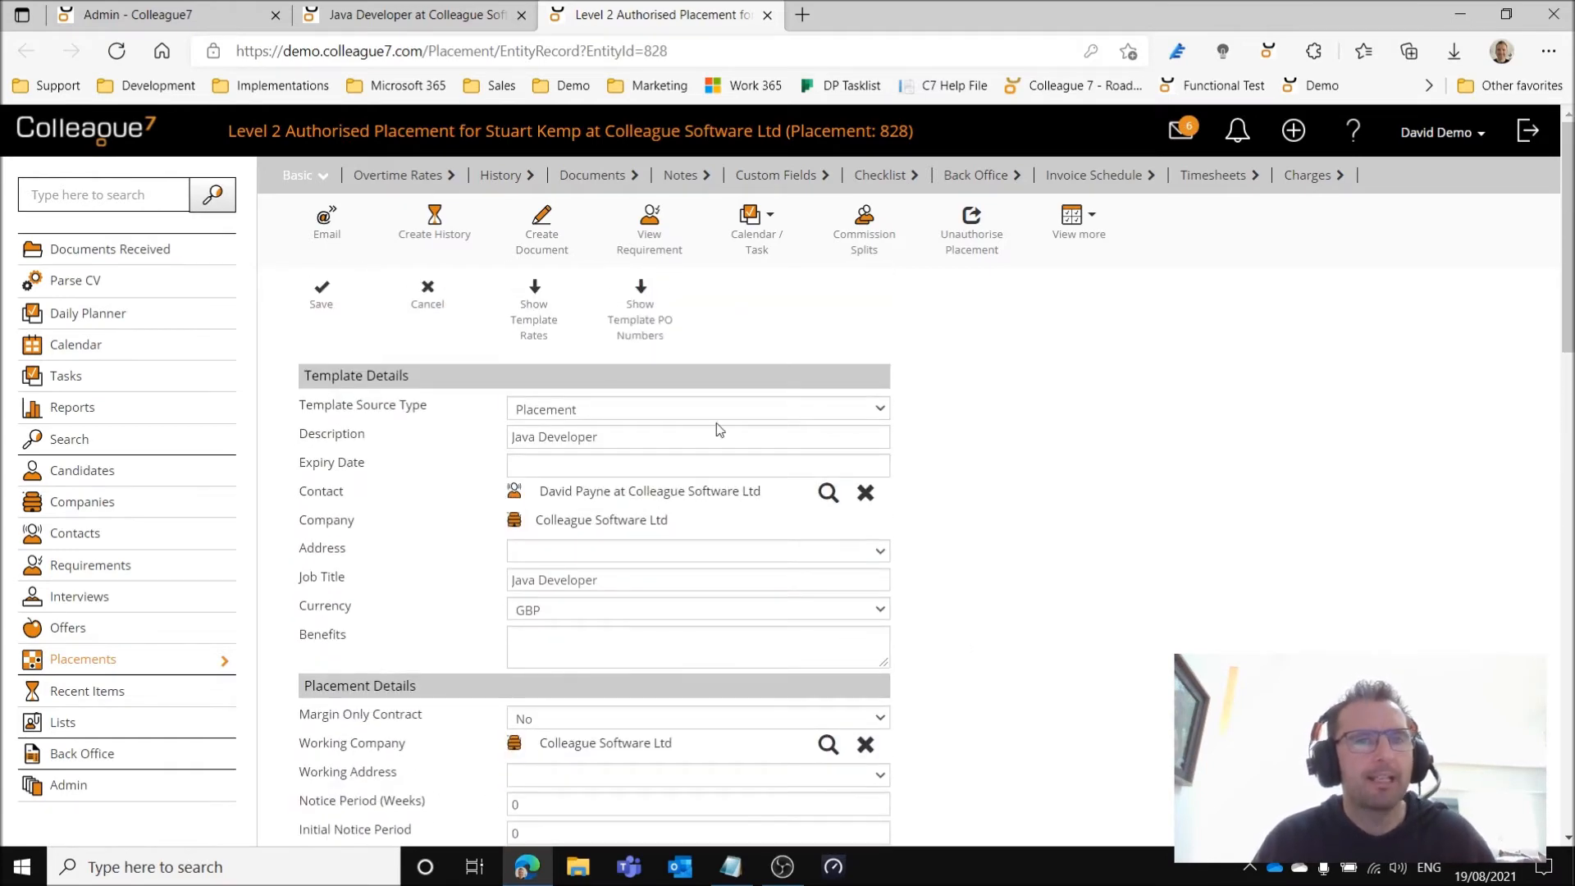
# Review the rates and PO numbers of the new placement template, then discard the template without saving.
pyautogui.click(535, 326)
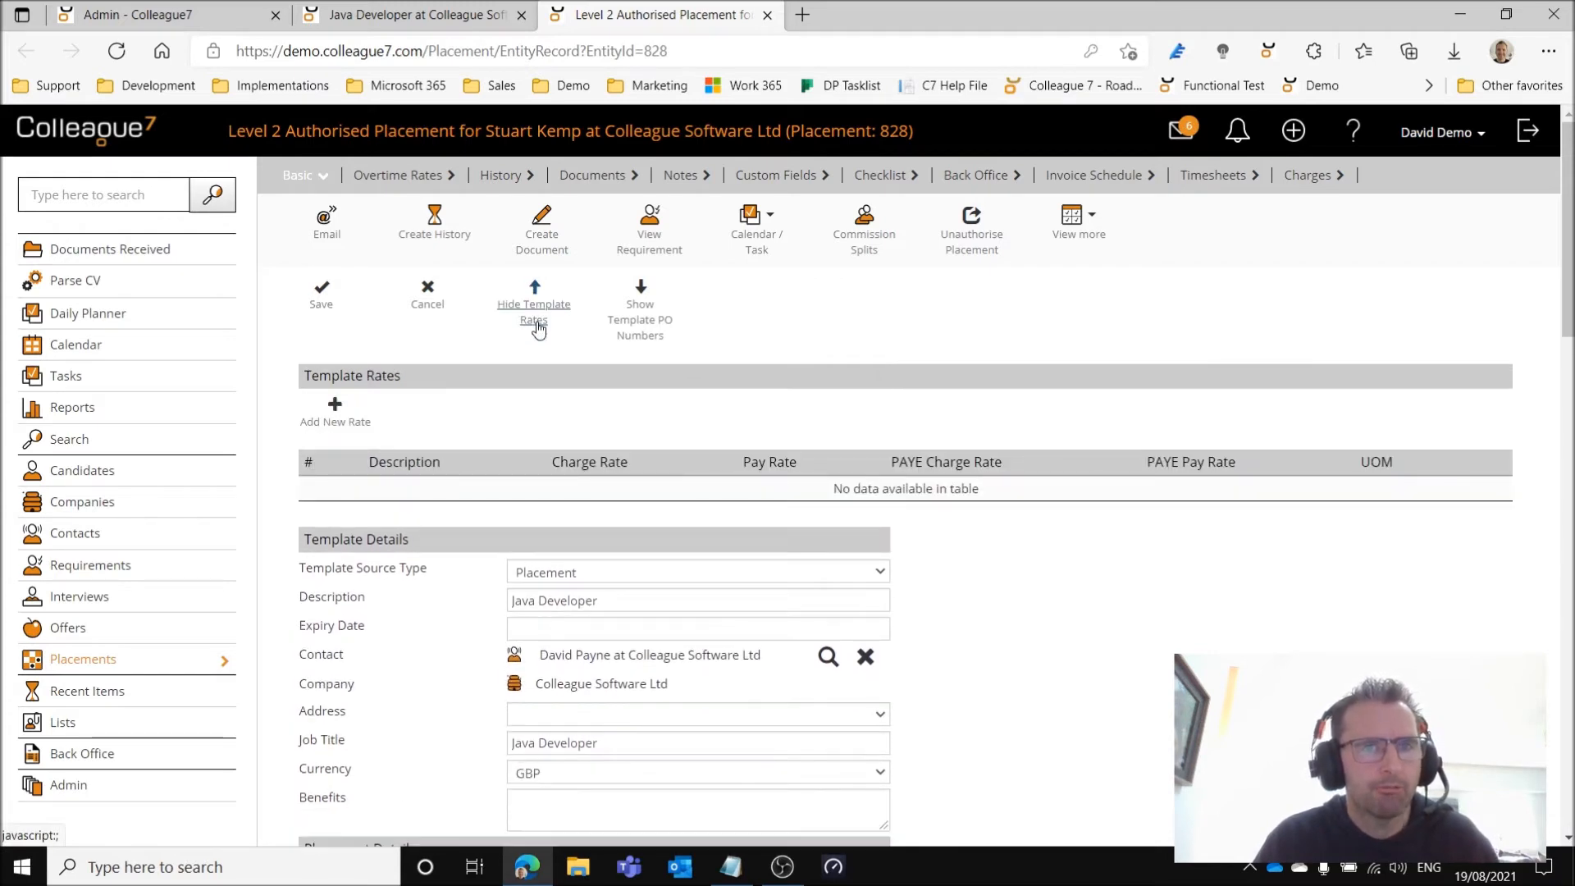
pyautogui.click(536, 324)
pyautogui.click(635, 336)
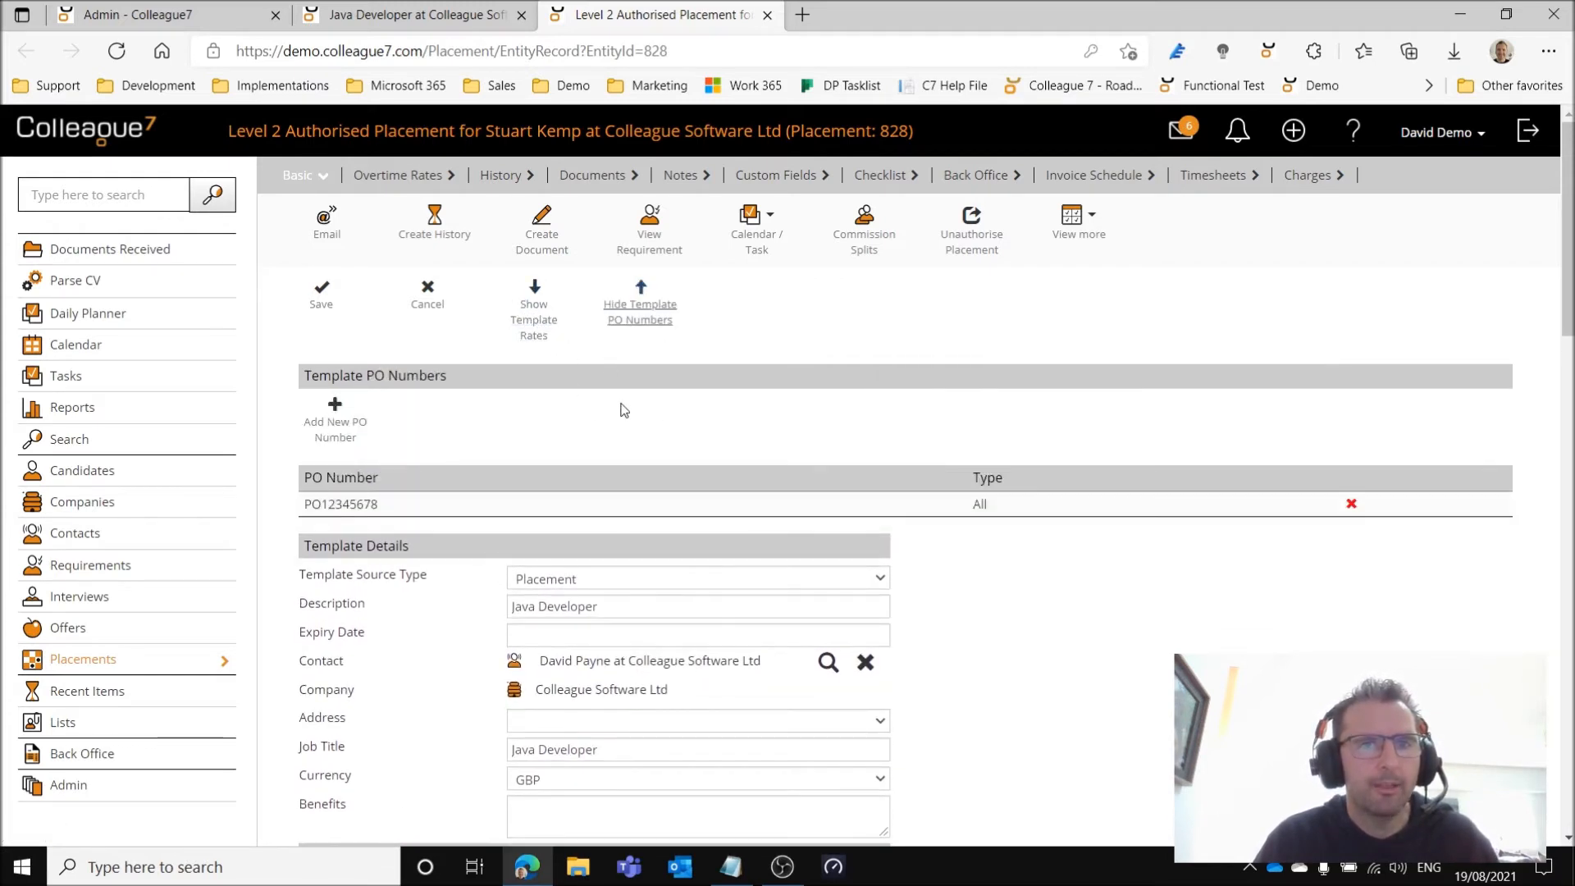
pyautogui.click(634, 313)
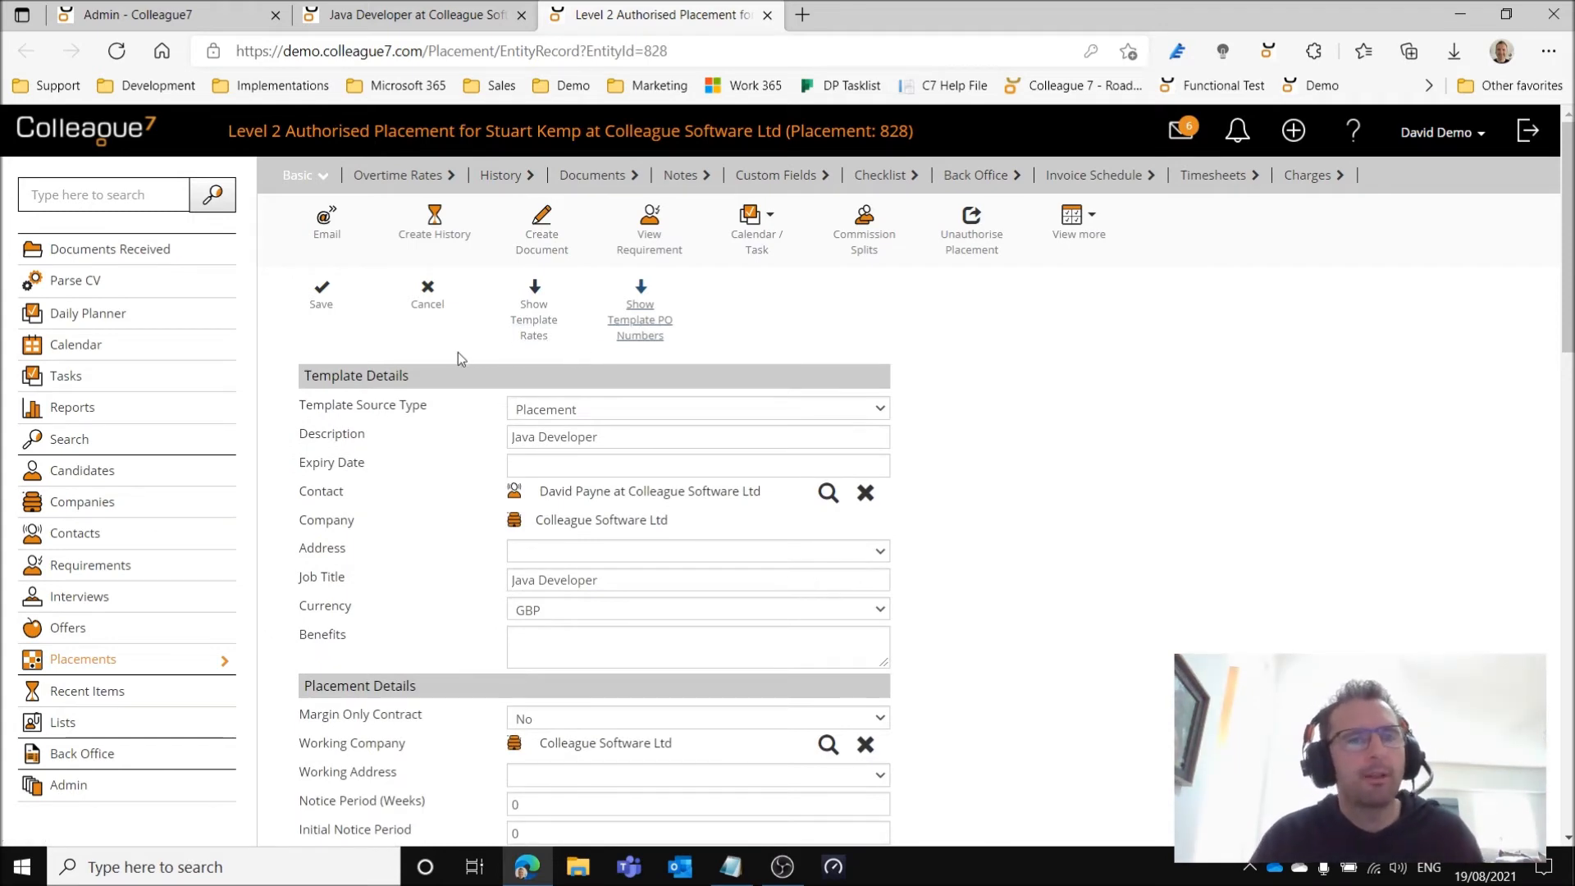
pyautogui.click(427, 296)
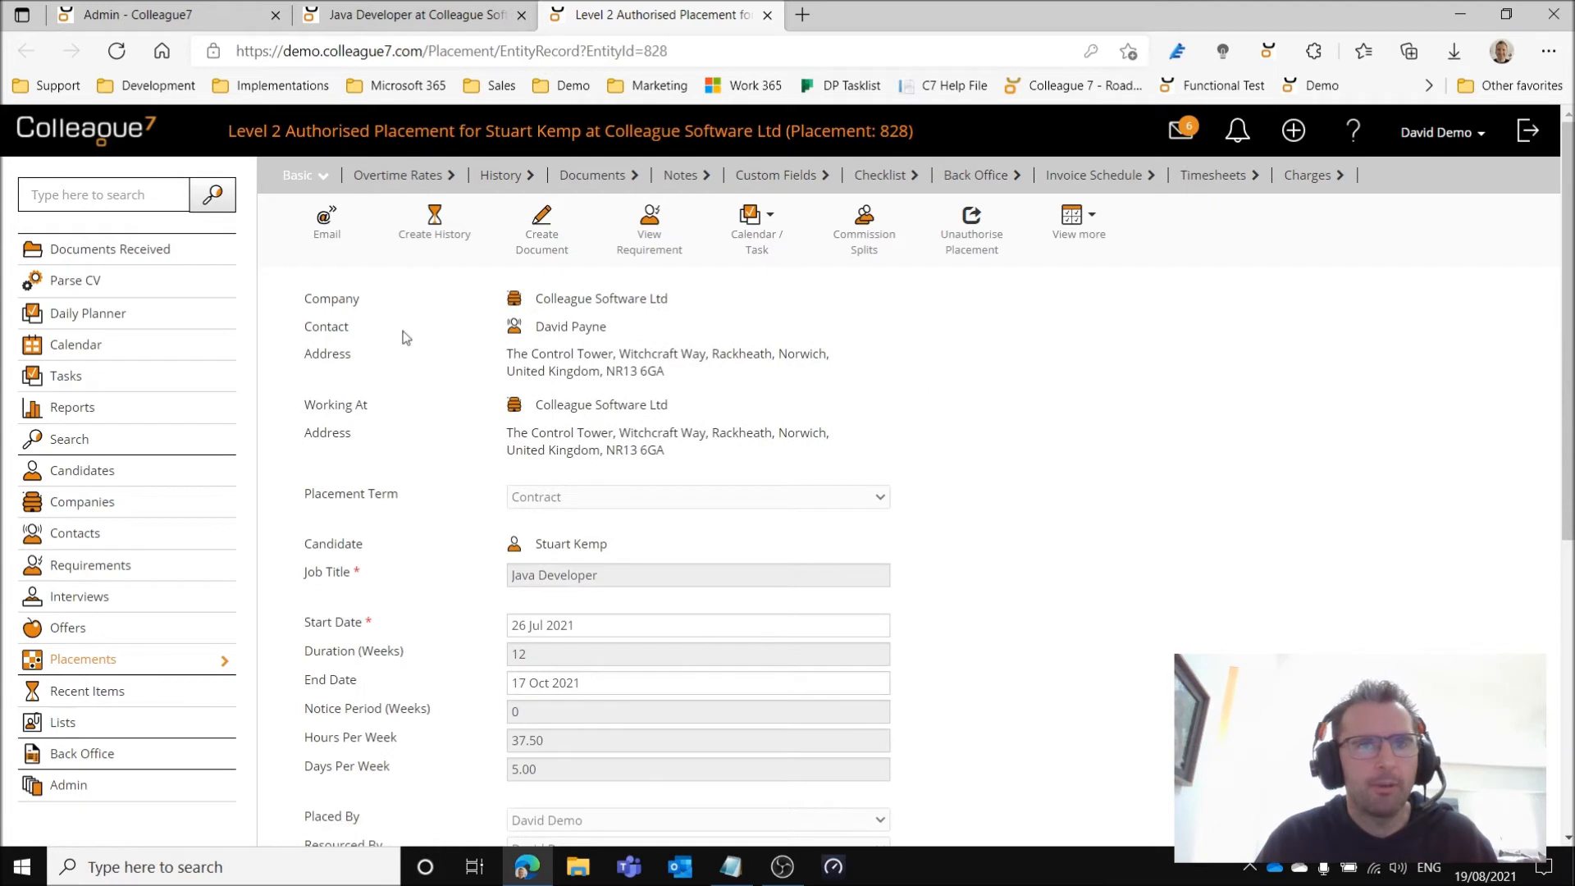
# Return to the Java Developer requirement, start an offer for its longlisted candidate, and apply the Java Developer template.
pyautogui.click(414, 15)
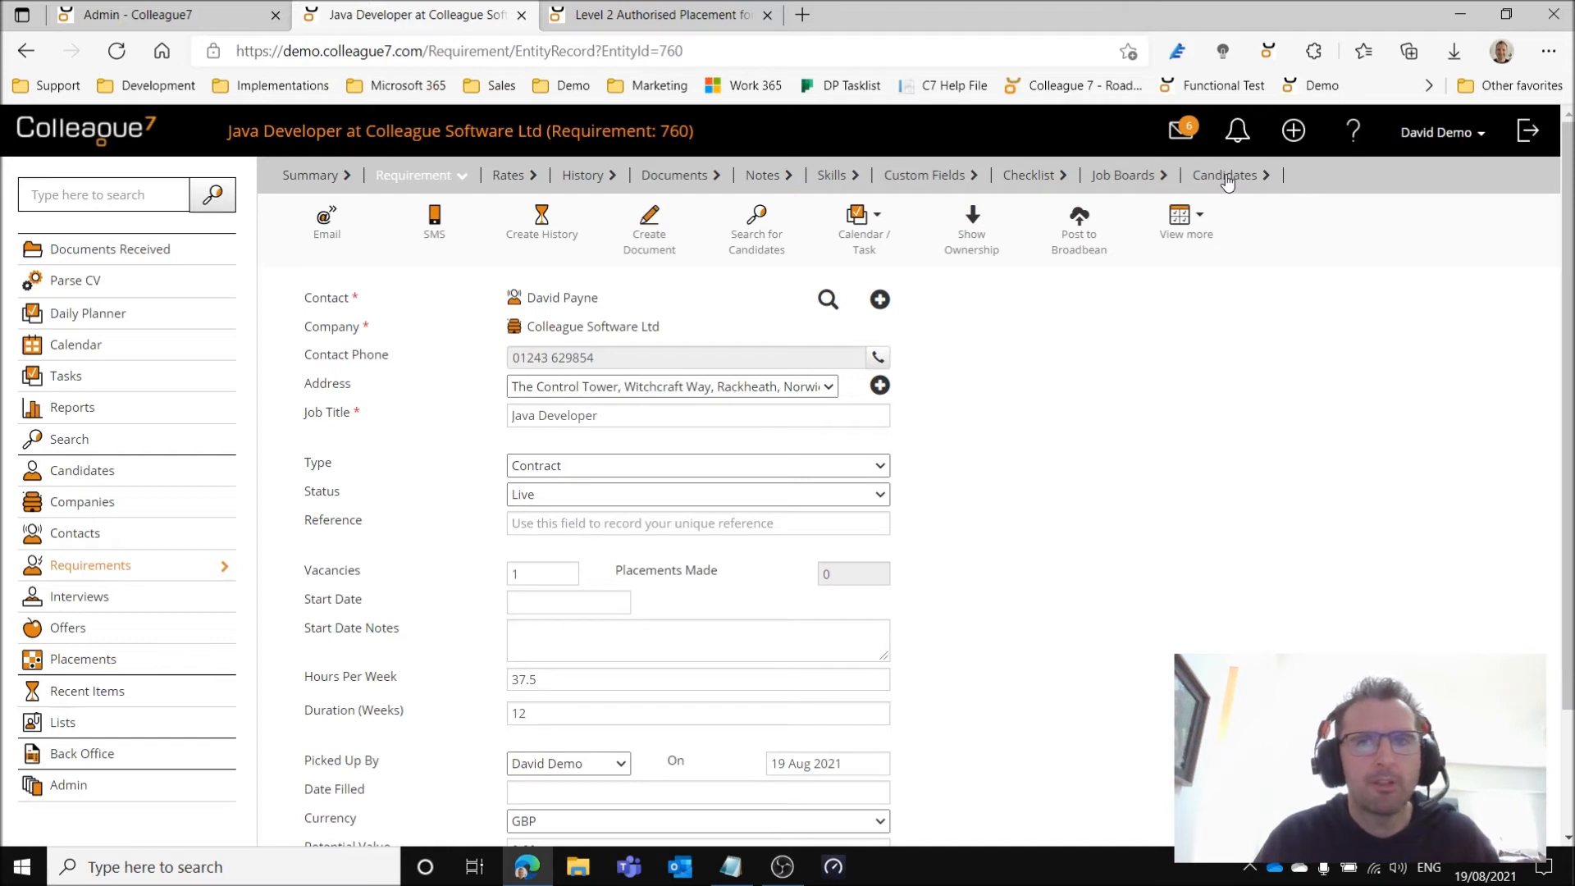
pyautogui.click(1226, 177)
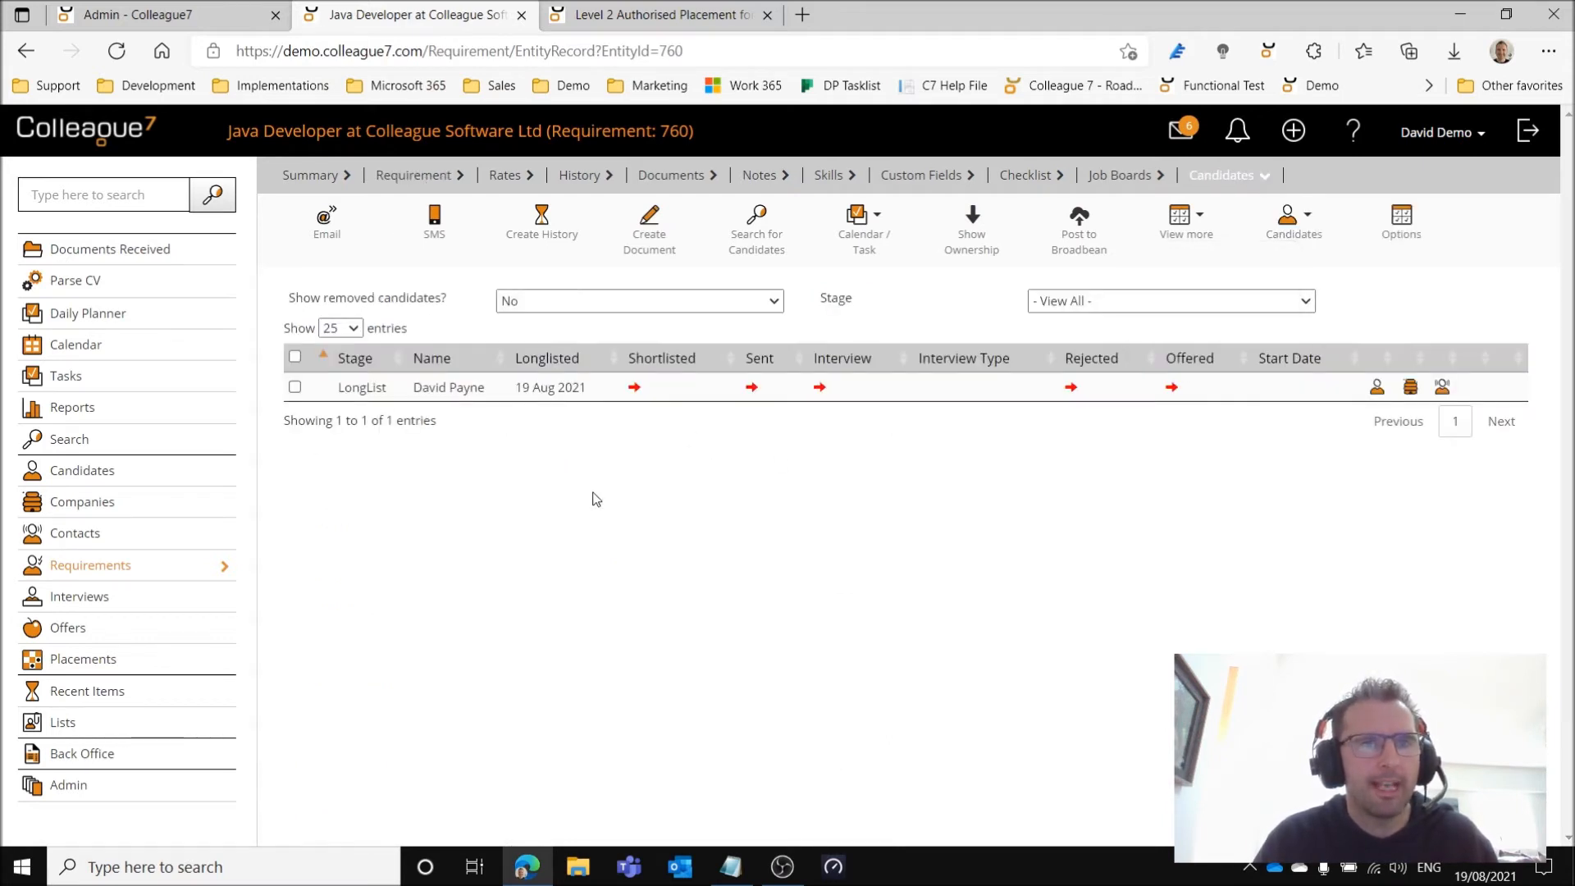
pyautogui.click(1171, 389)
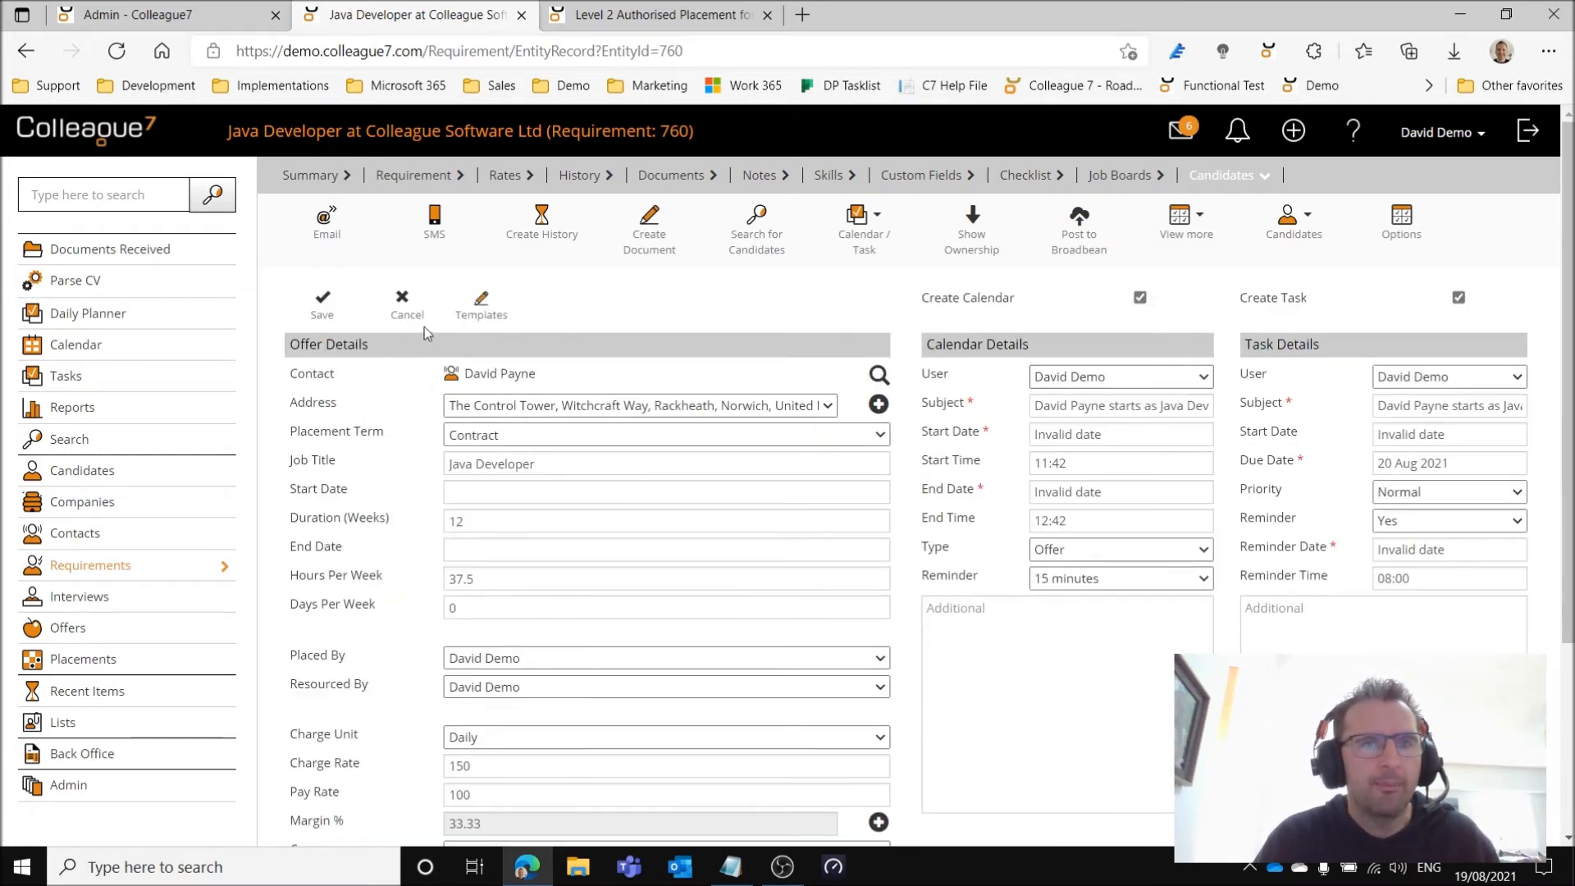
pyautogui.click(489, 318)
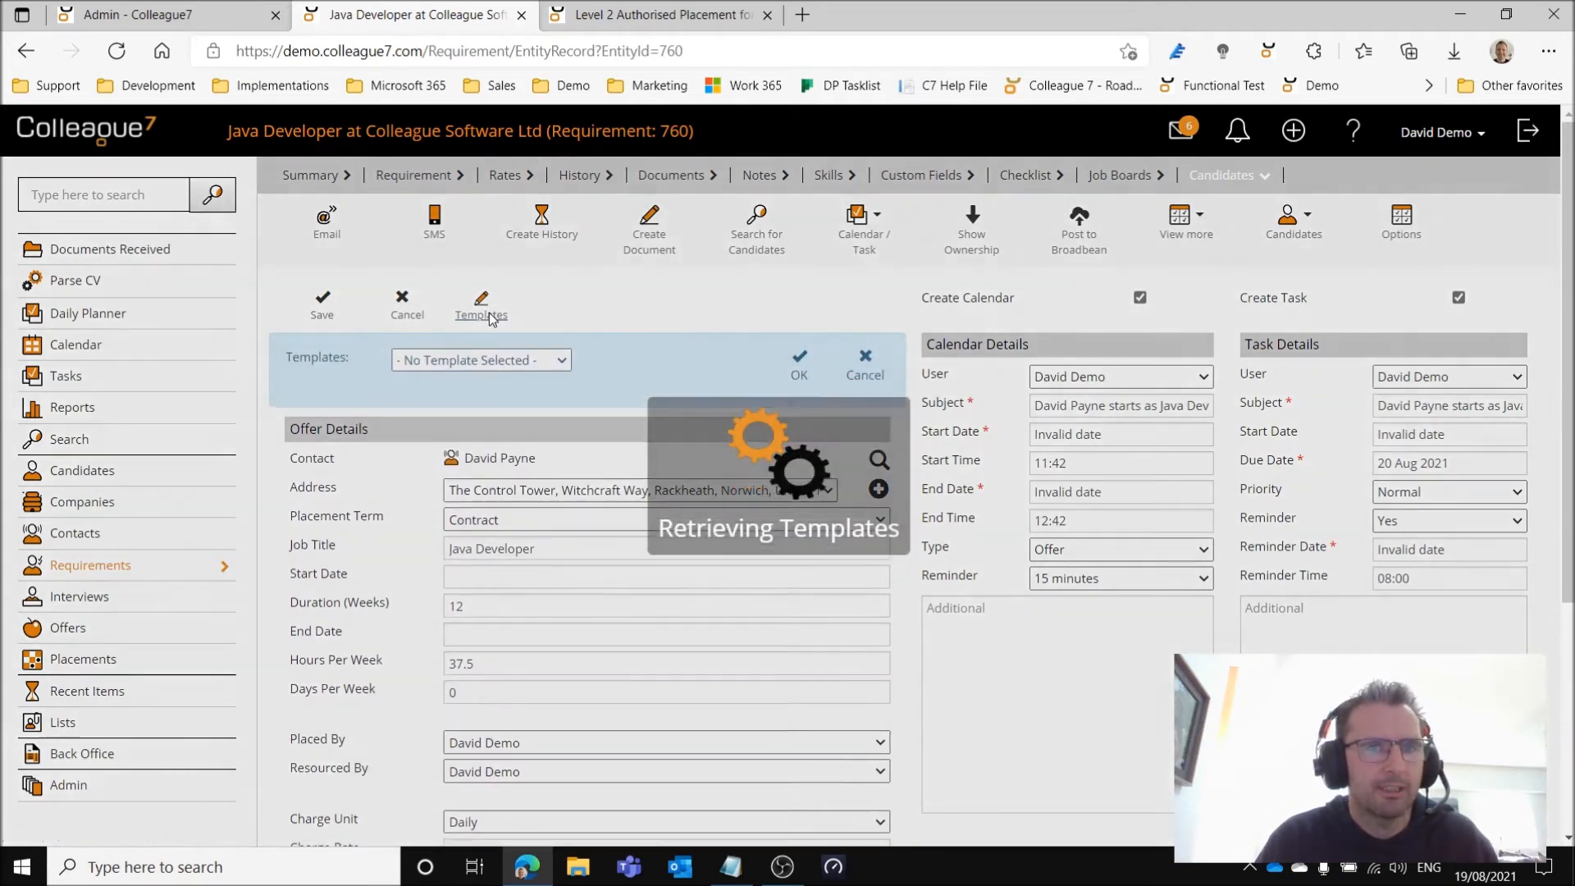
pyautogui.click(490, 361)
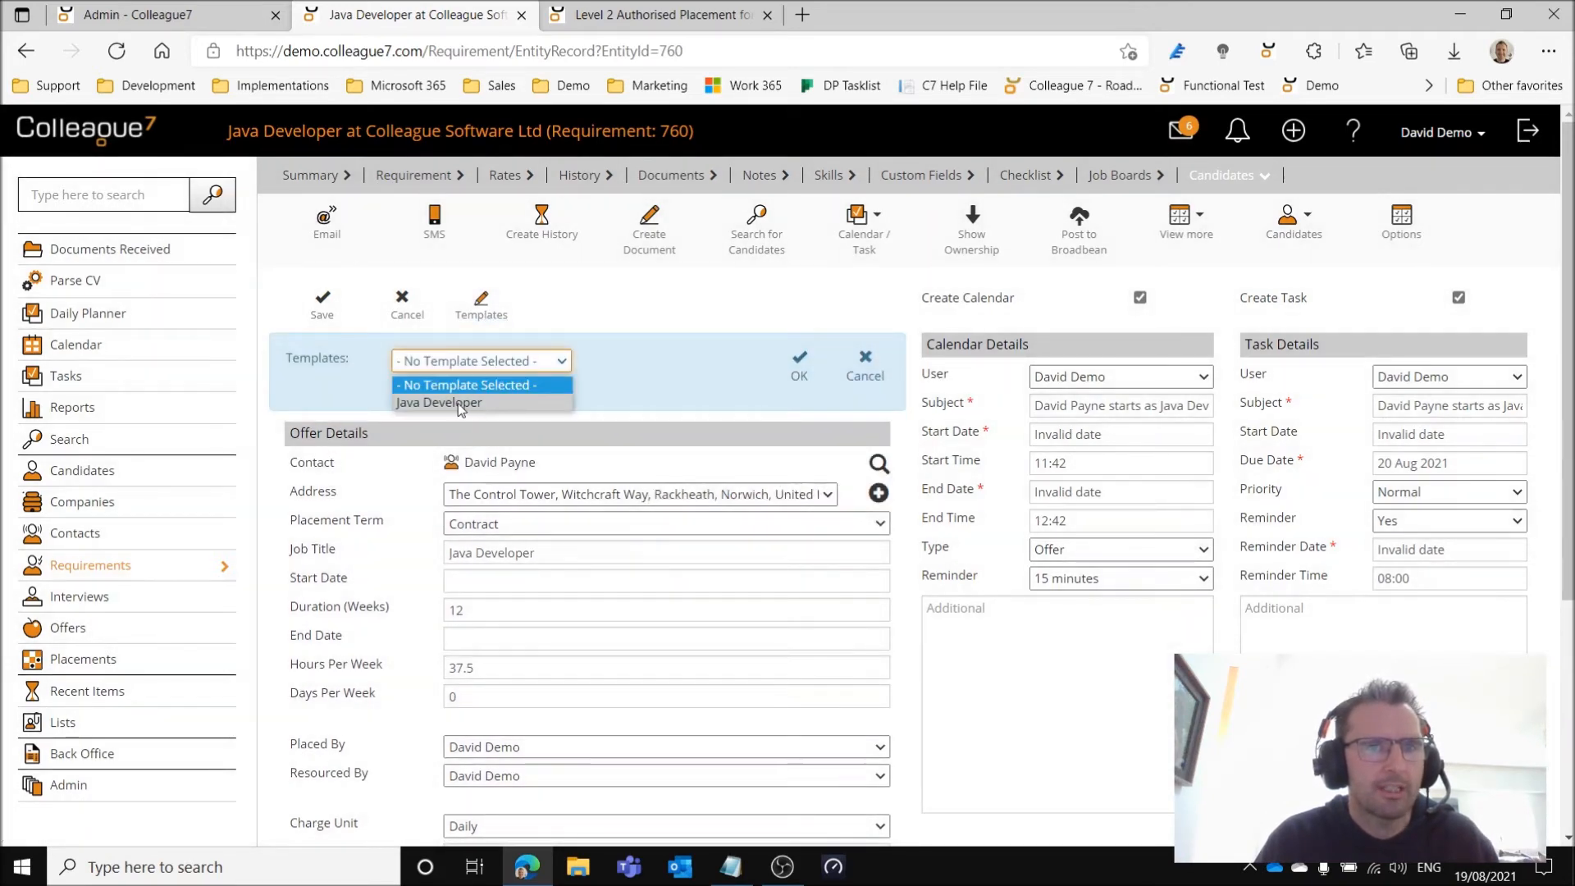
pyautogui.click(462, 404)
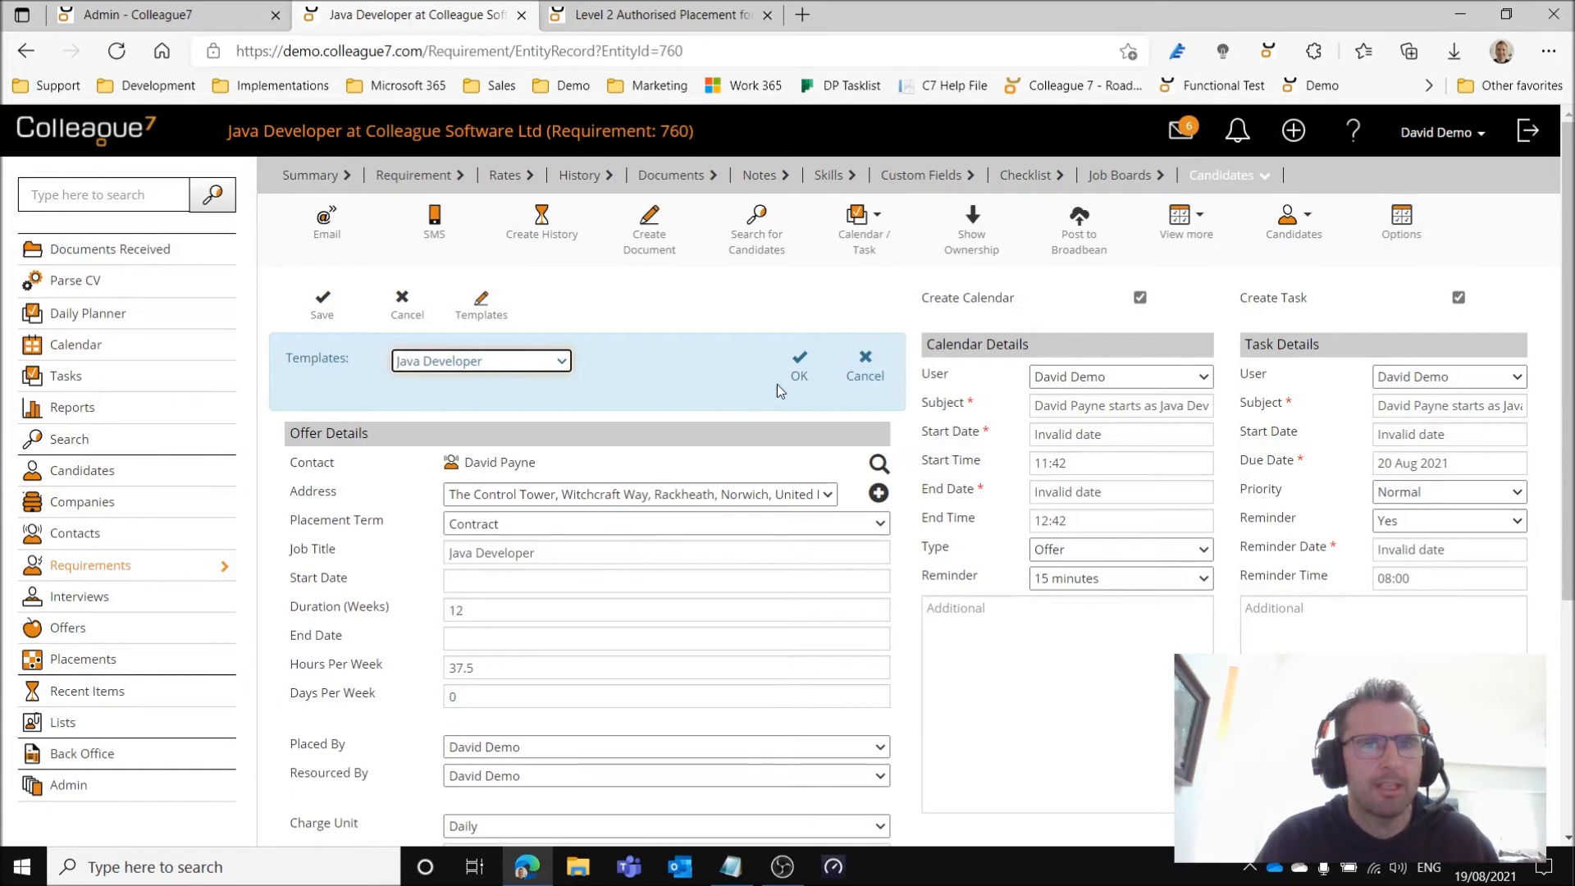
pyautogui.click(798, 377)
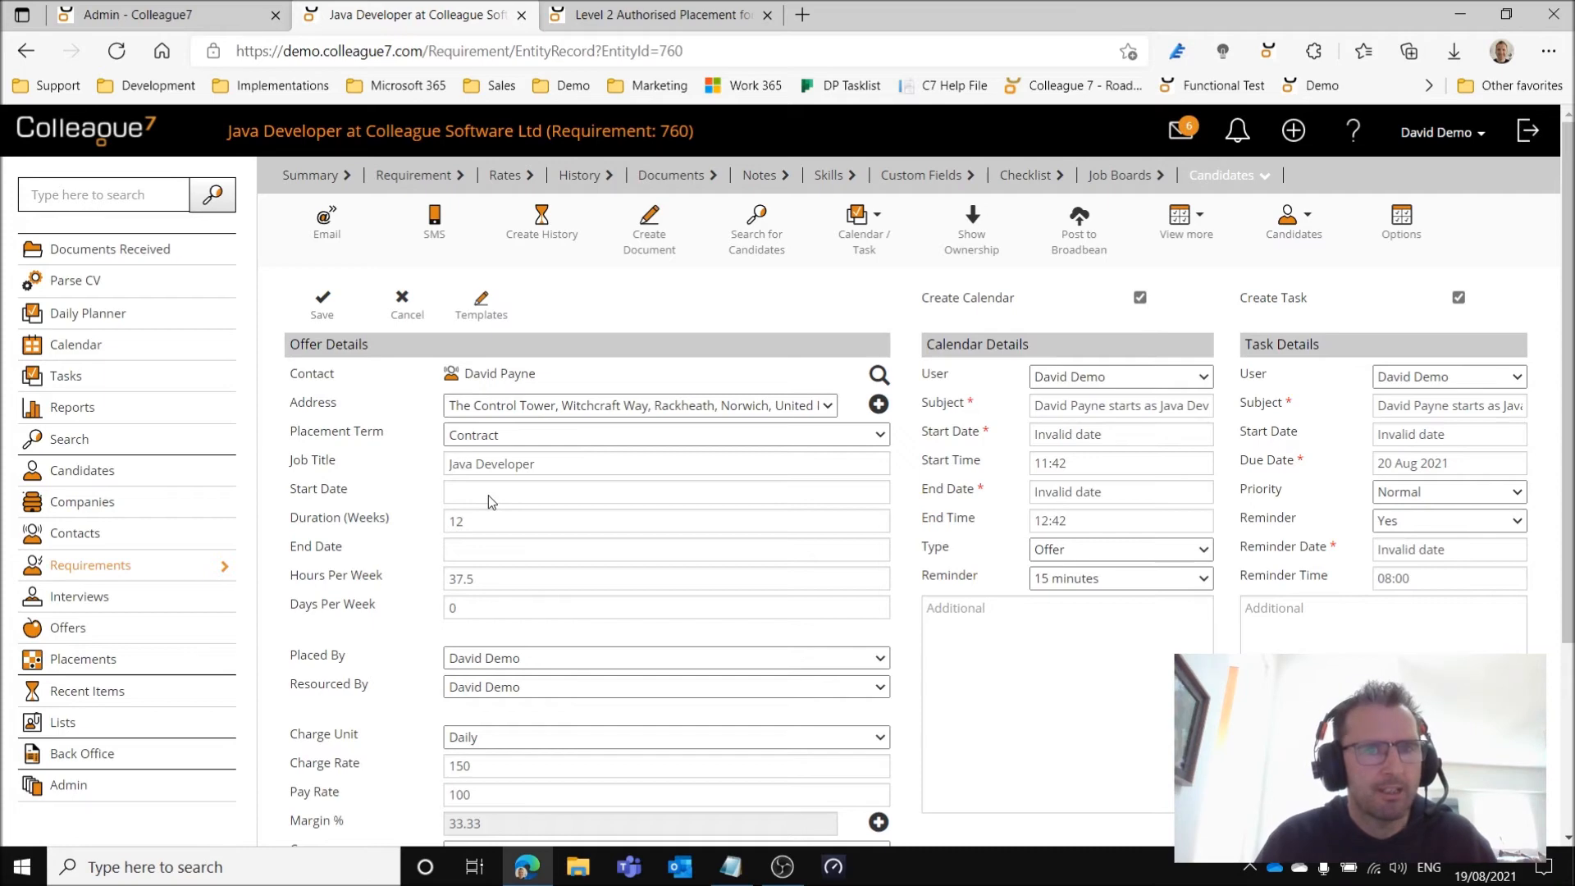
# Set the offer's start date to 19 Aug 2021 and days per week to 5, then save without sending a confirmation email.
pyautogui.click(489, 495)
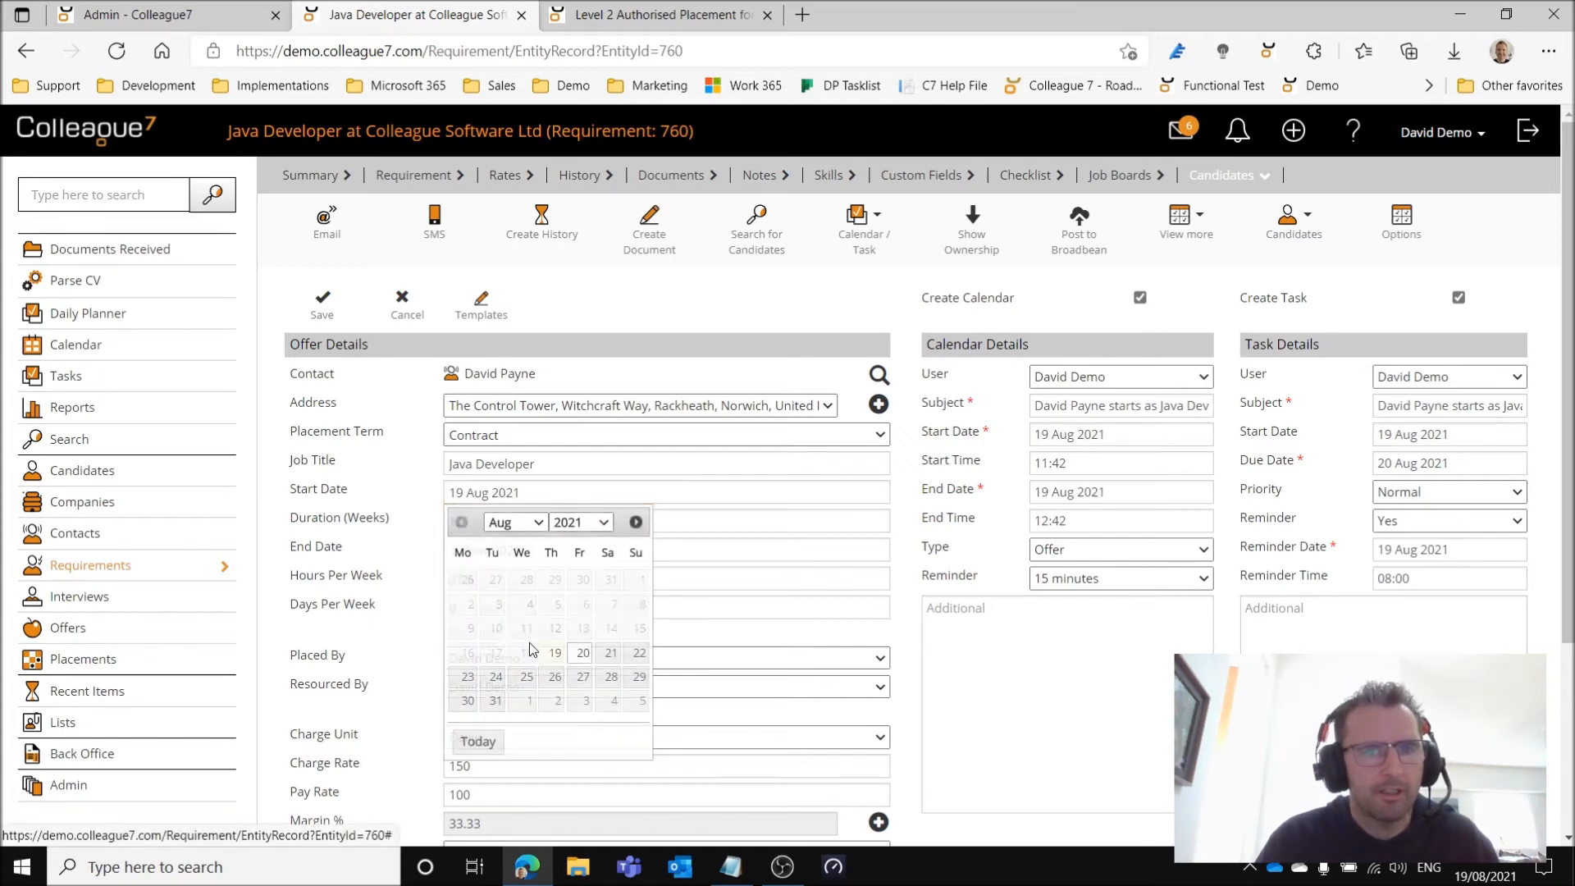
pyautogui.click(471, 609)
pyautogui.write('5')
pyautogui.click(324, 306)
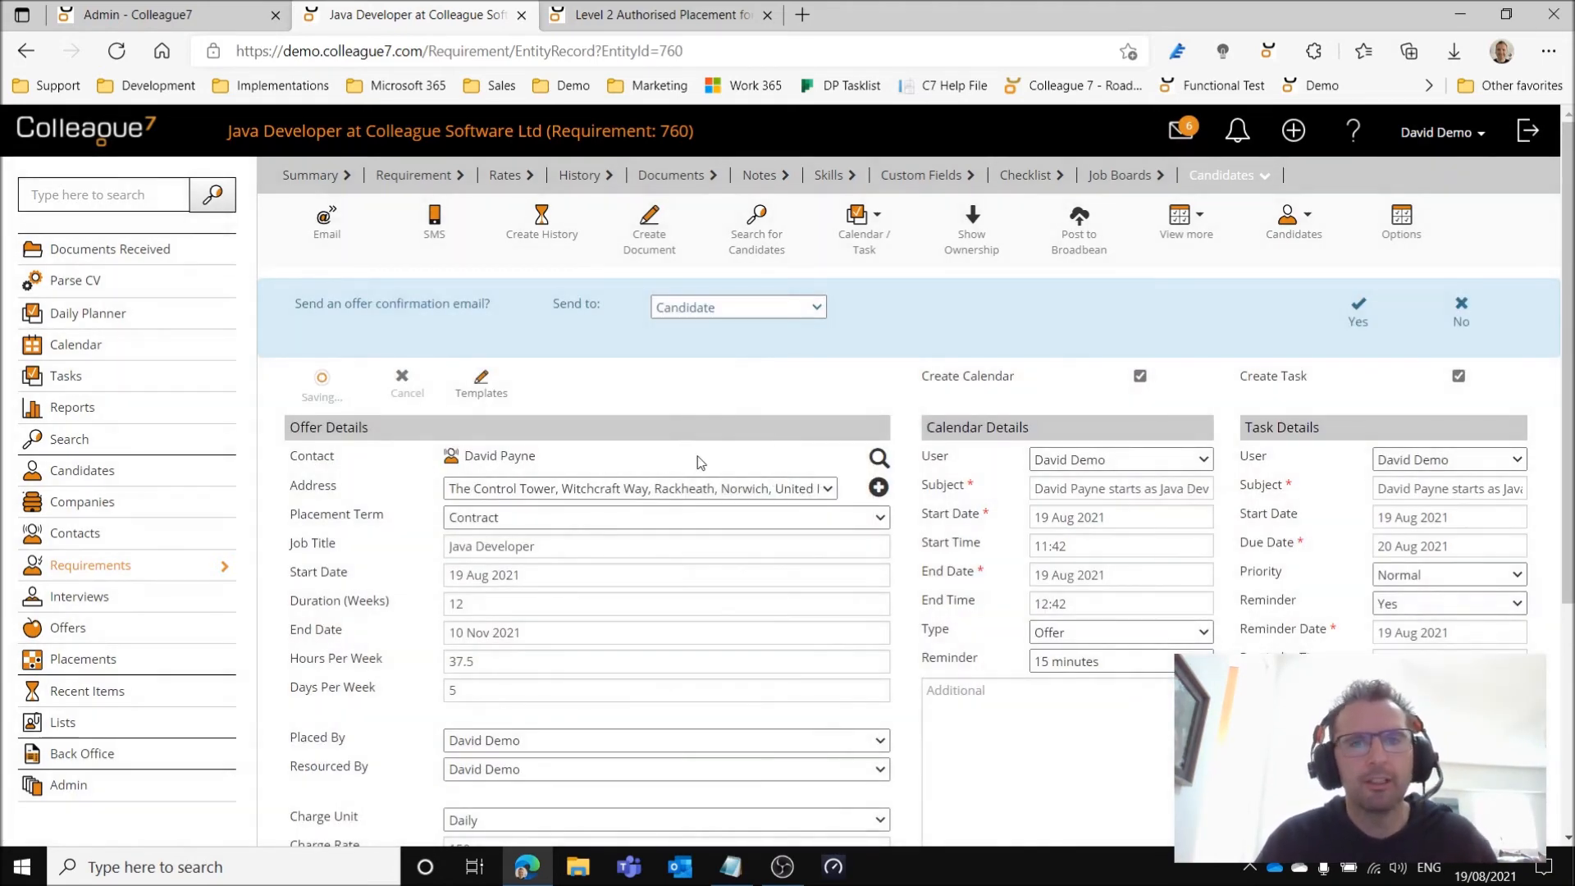
pyautogui.click(1462, 318)
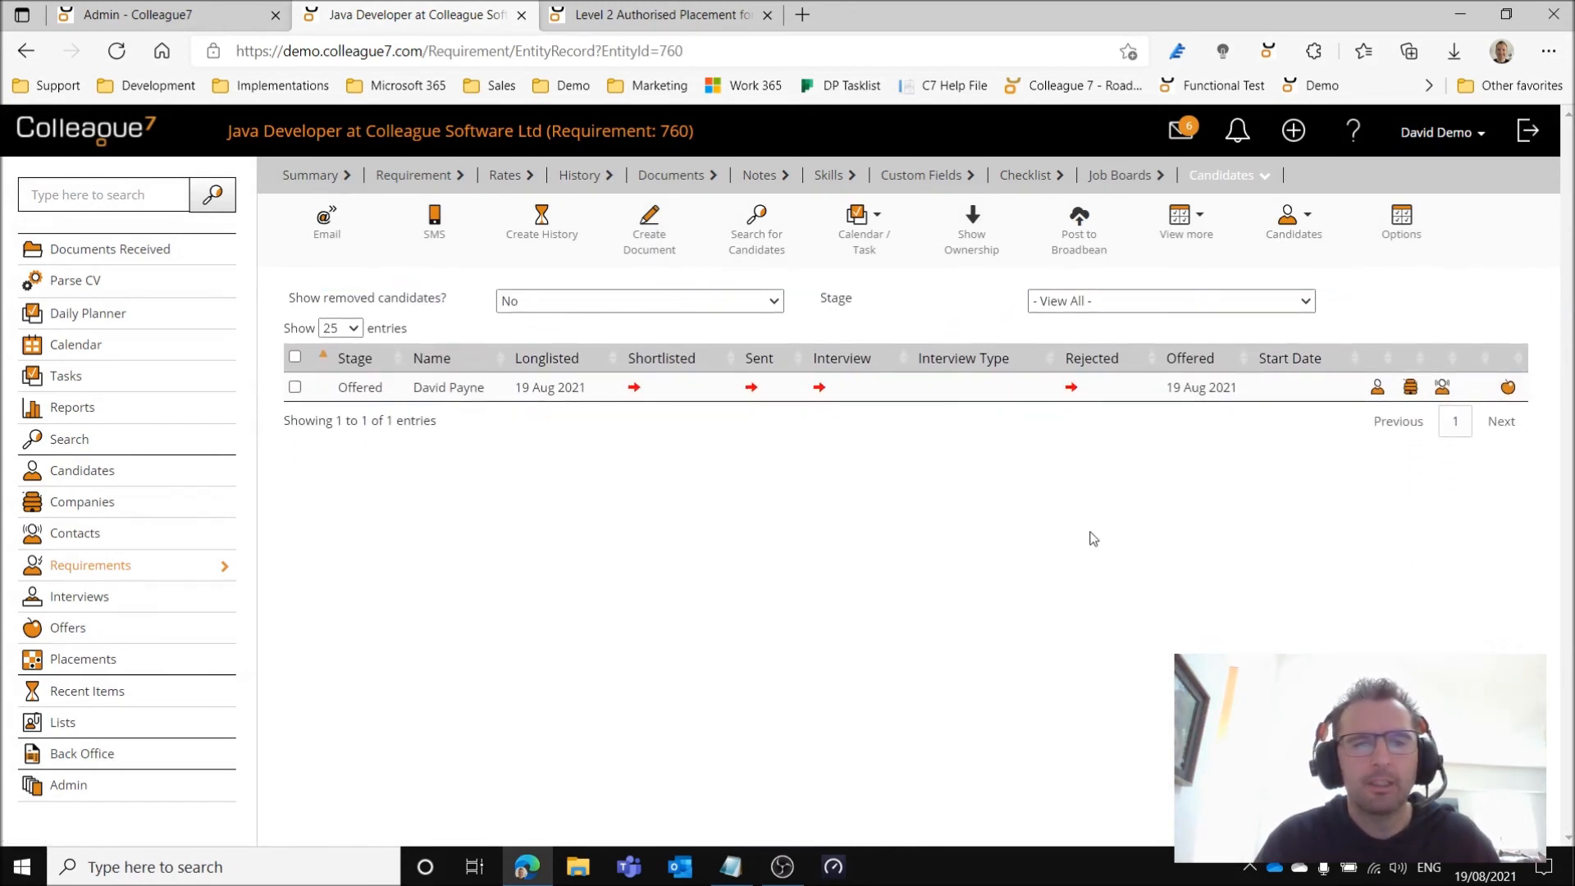
# Open the candidate's pending offer and check its overtime rates, basic details and back office invoice details.
pyautogui.click(1509, 389)
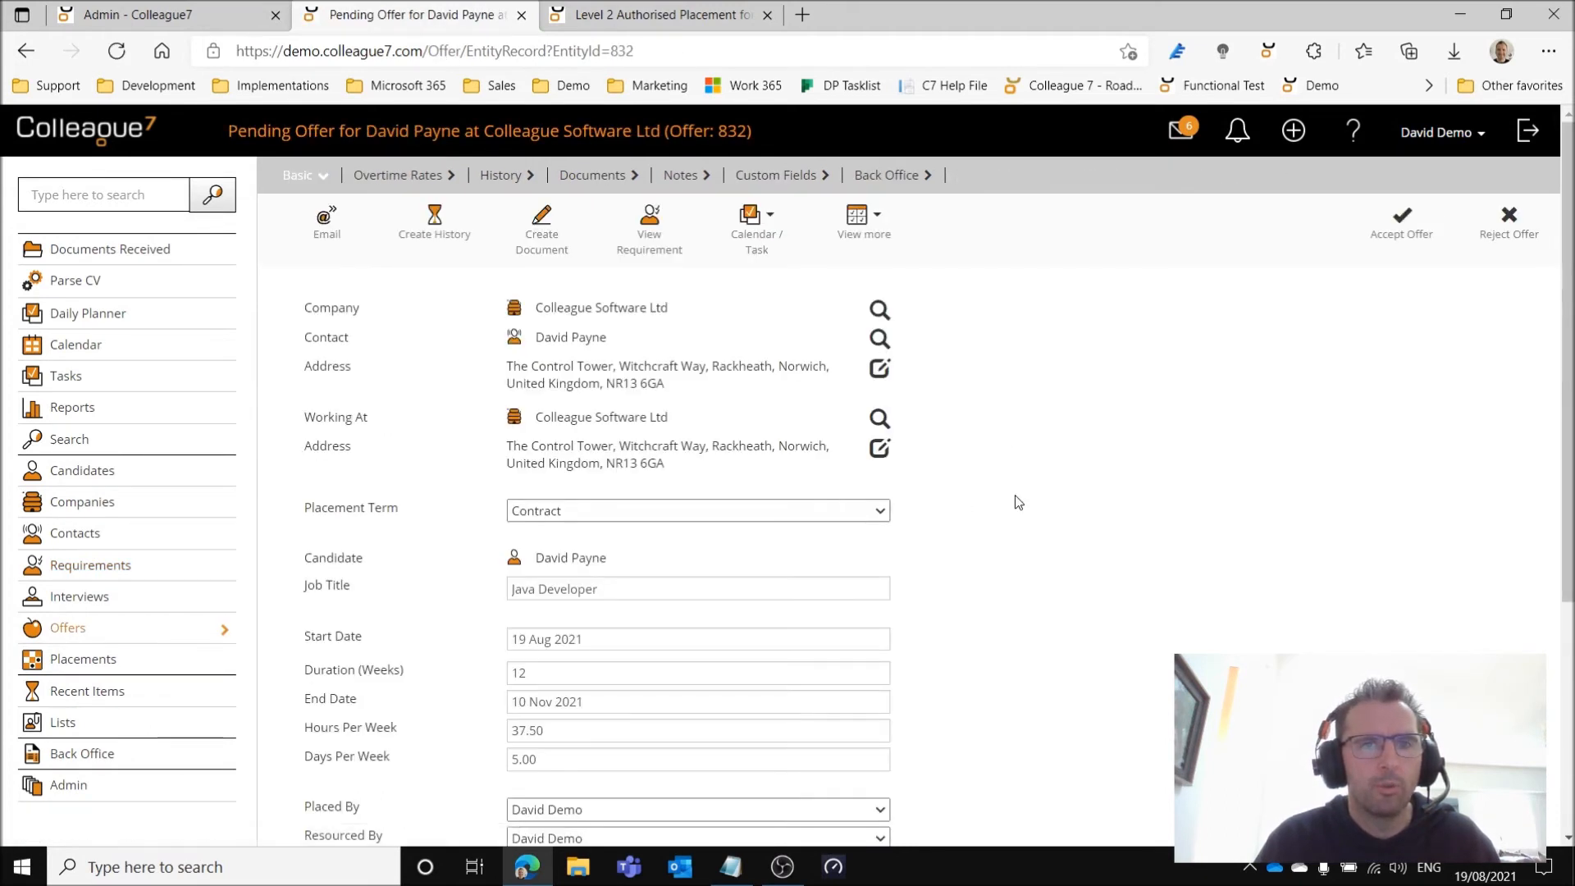
pyautogui.click(388, 176)
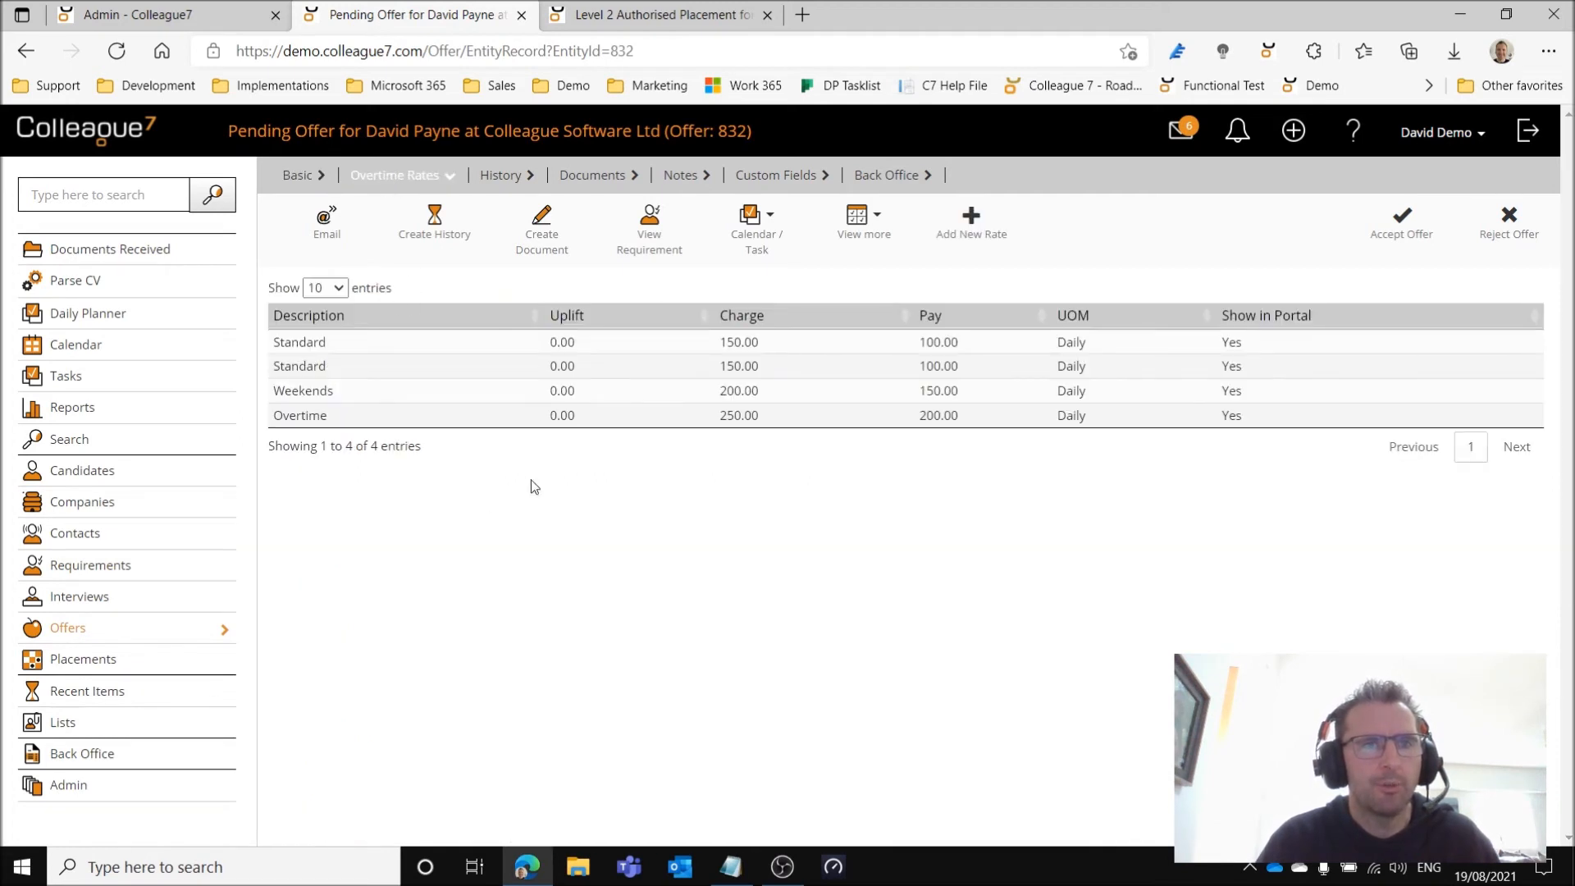
pyautogui.click(301, 182)
pyautogui.scroll(-3, 1017, 648)
pyautogui.scroll(3, 1011, 652)
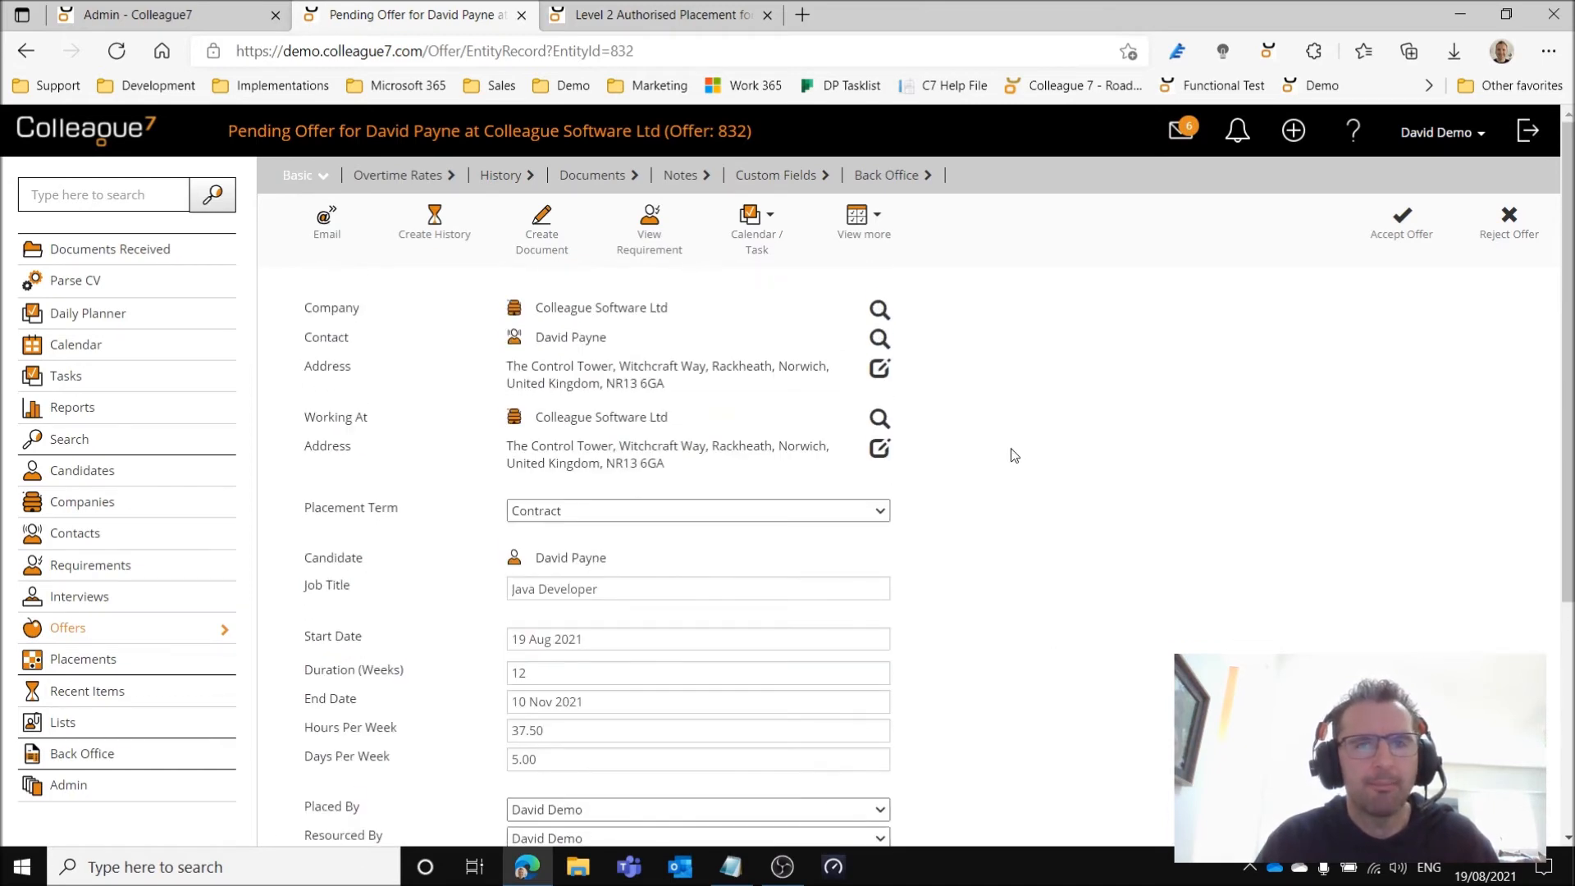
pyautogui.click(885, 176)
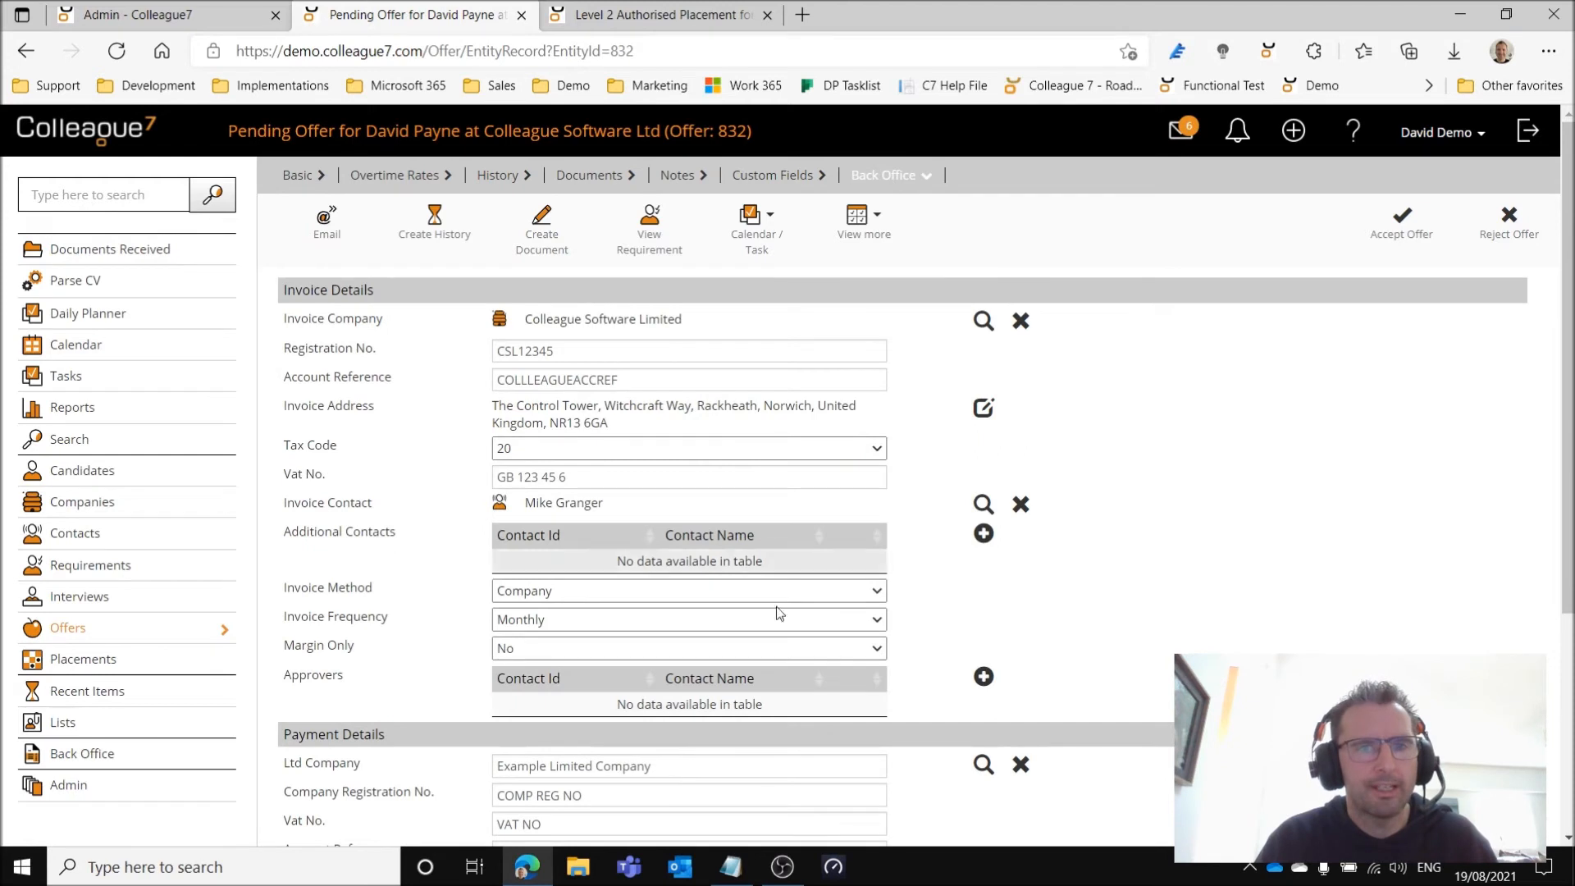
pyautogui.click(291, 186)
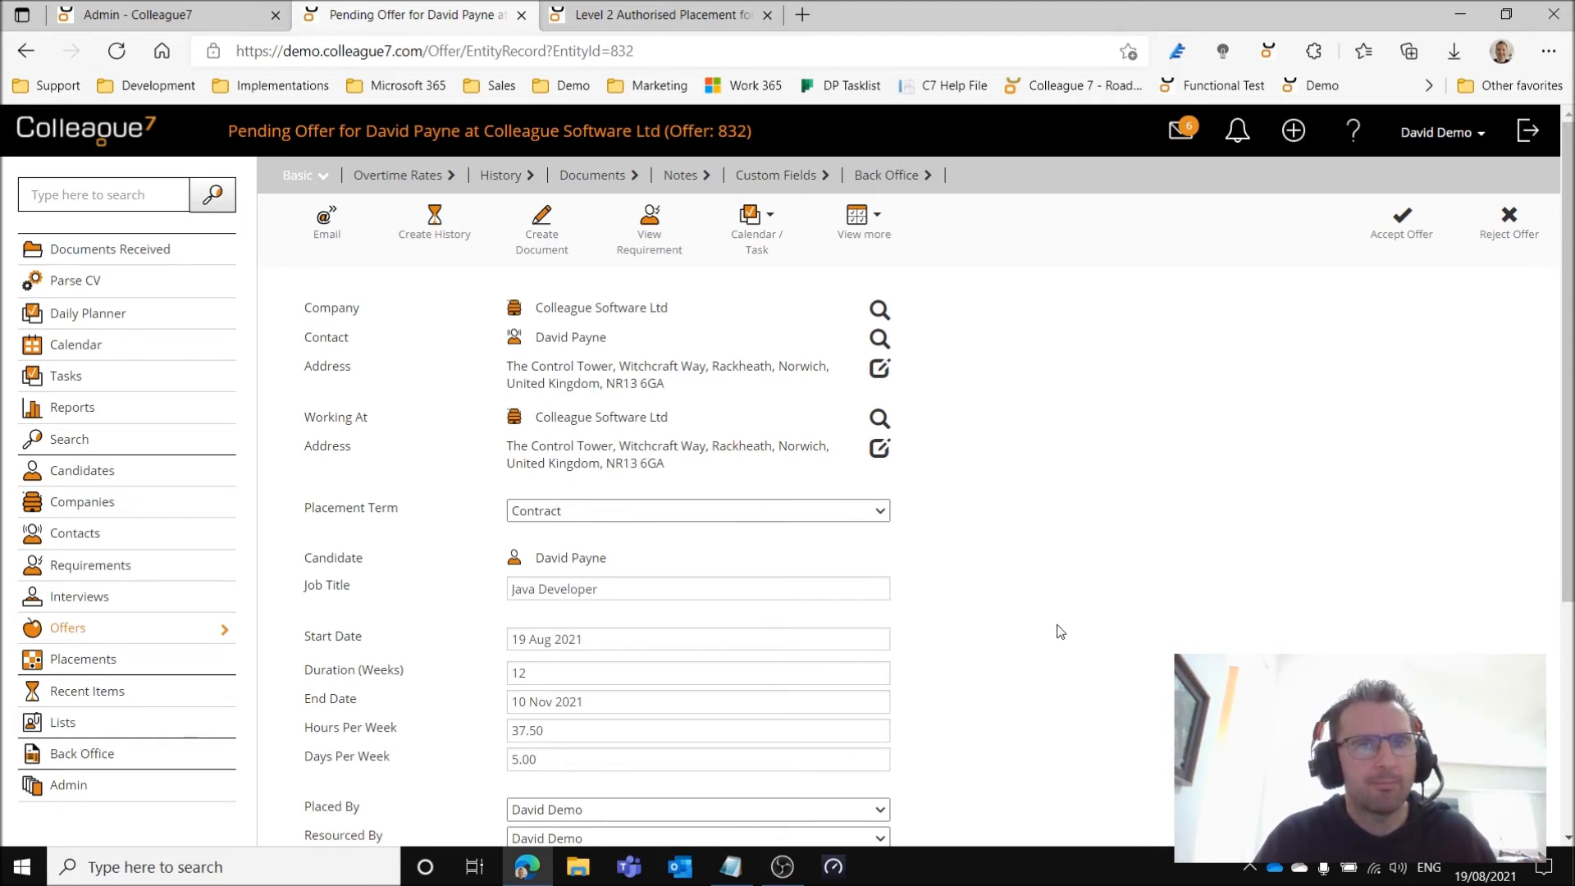
# Accept the offer to create a placement, close the old placement's browser tab, and decline the finish date reminder.
pyautogui.click(1401, 238)
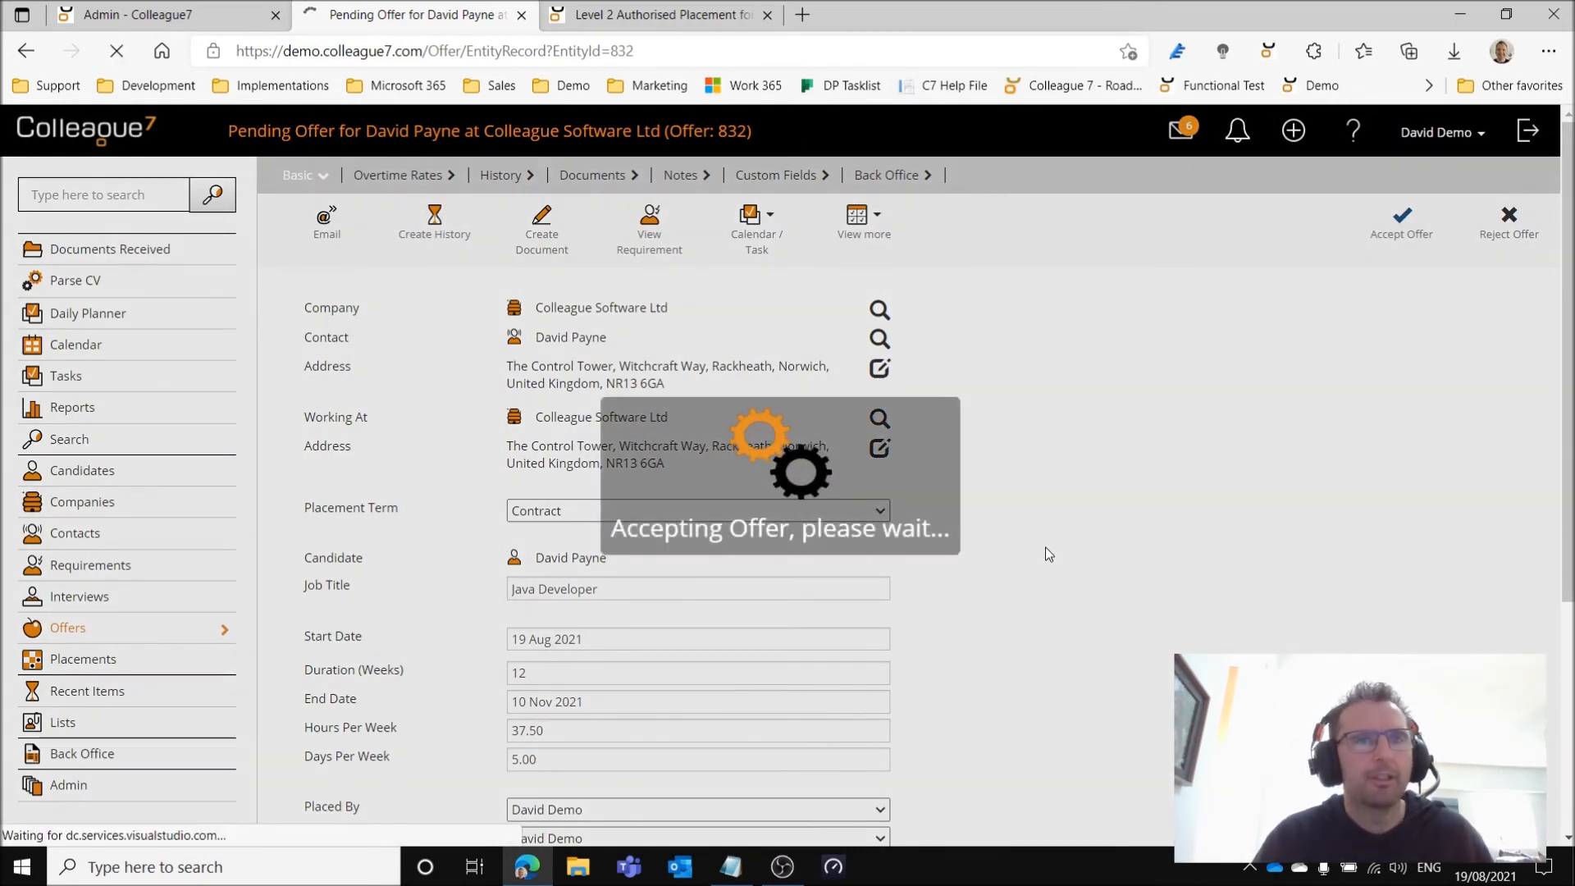
pyautogui.click(767, 15)
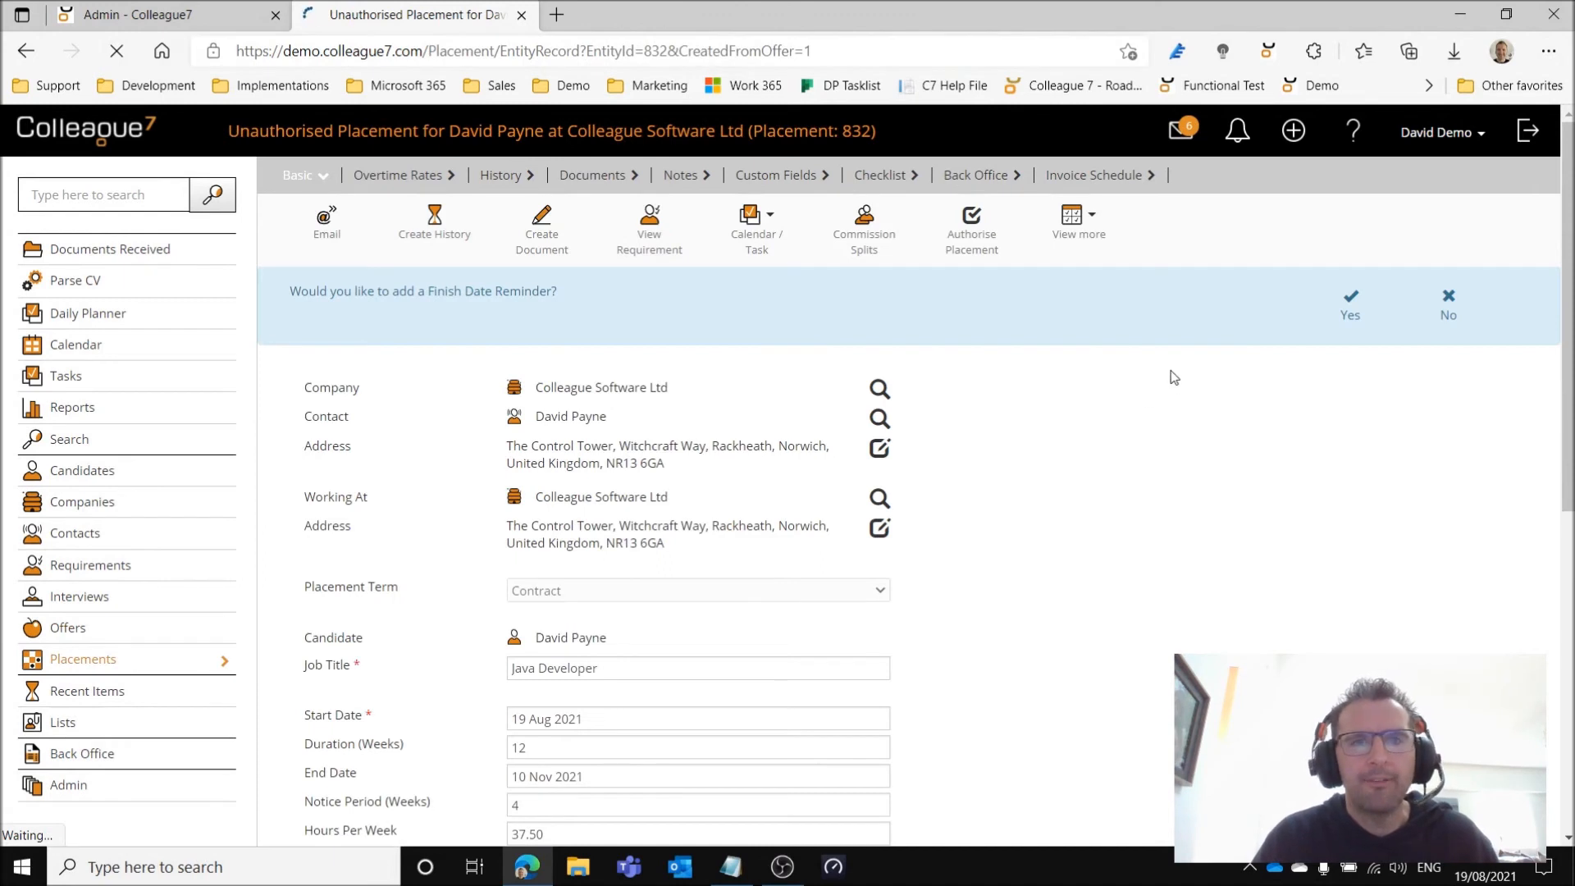
pyautogui.click(1447, 315)
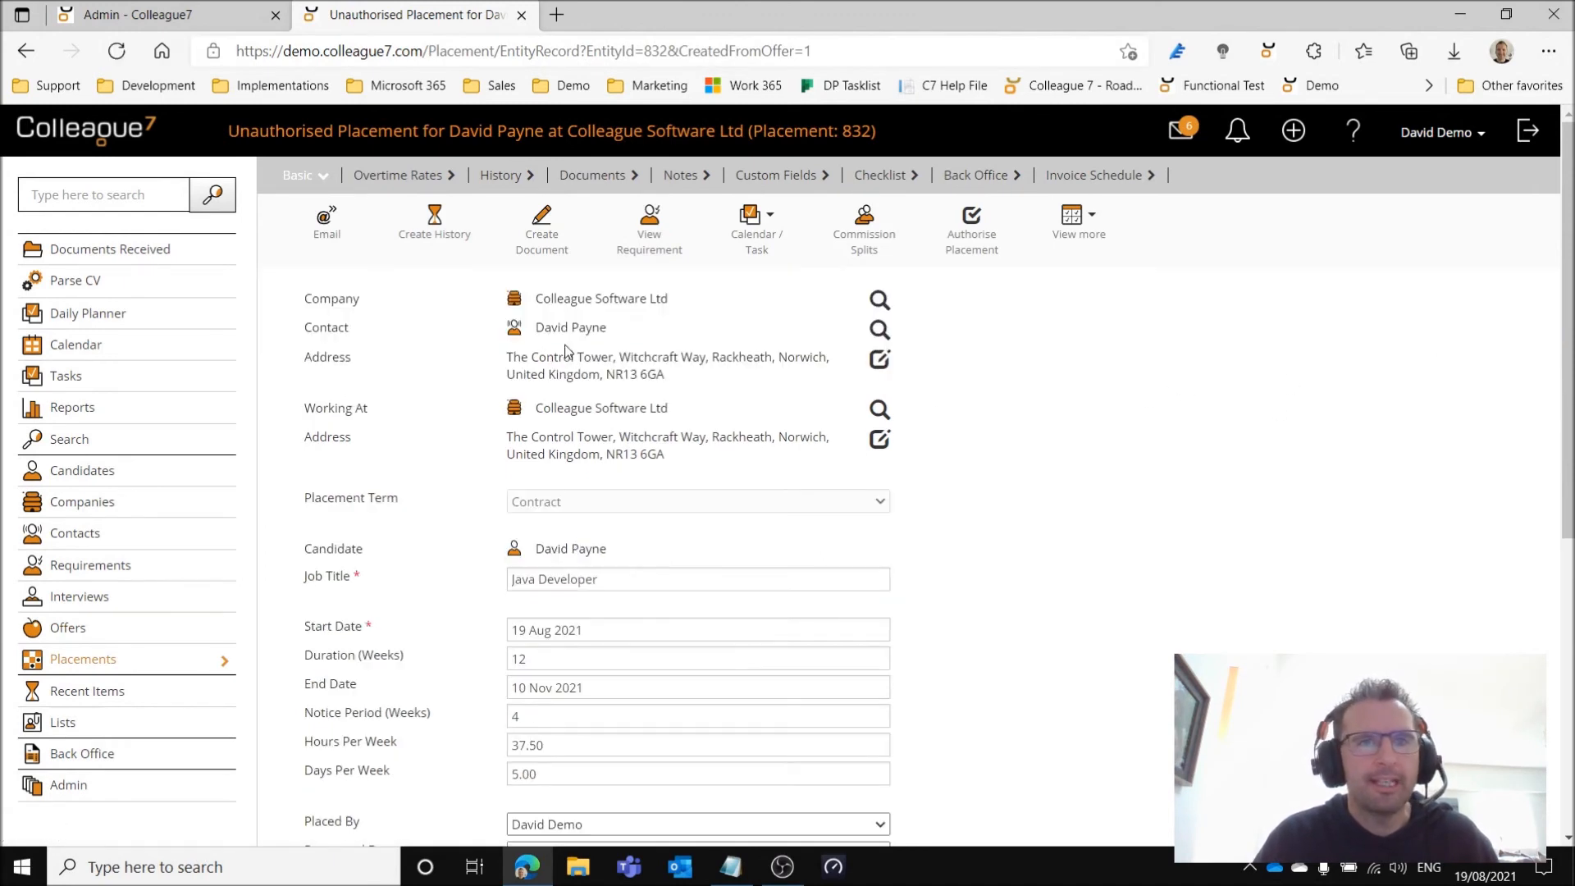
# Open the Colleague Software Ltd company record in a separate browser tab and bring up its requirement and placement templates.
pyautogui.rightClick(615, 304)
pyautogui.click(685, 315)
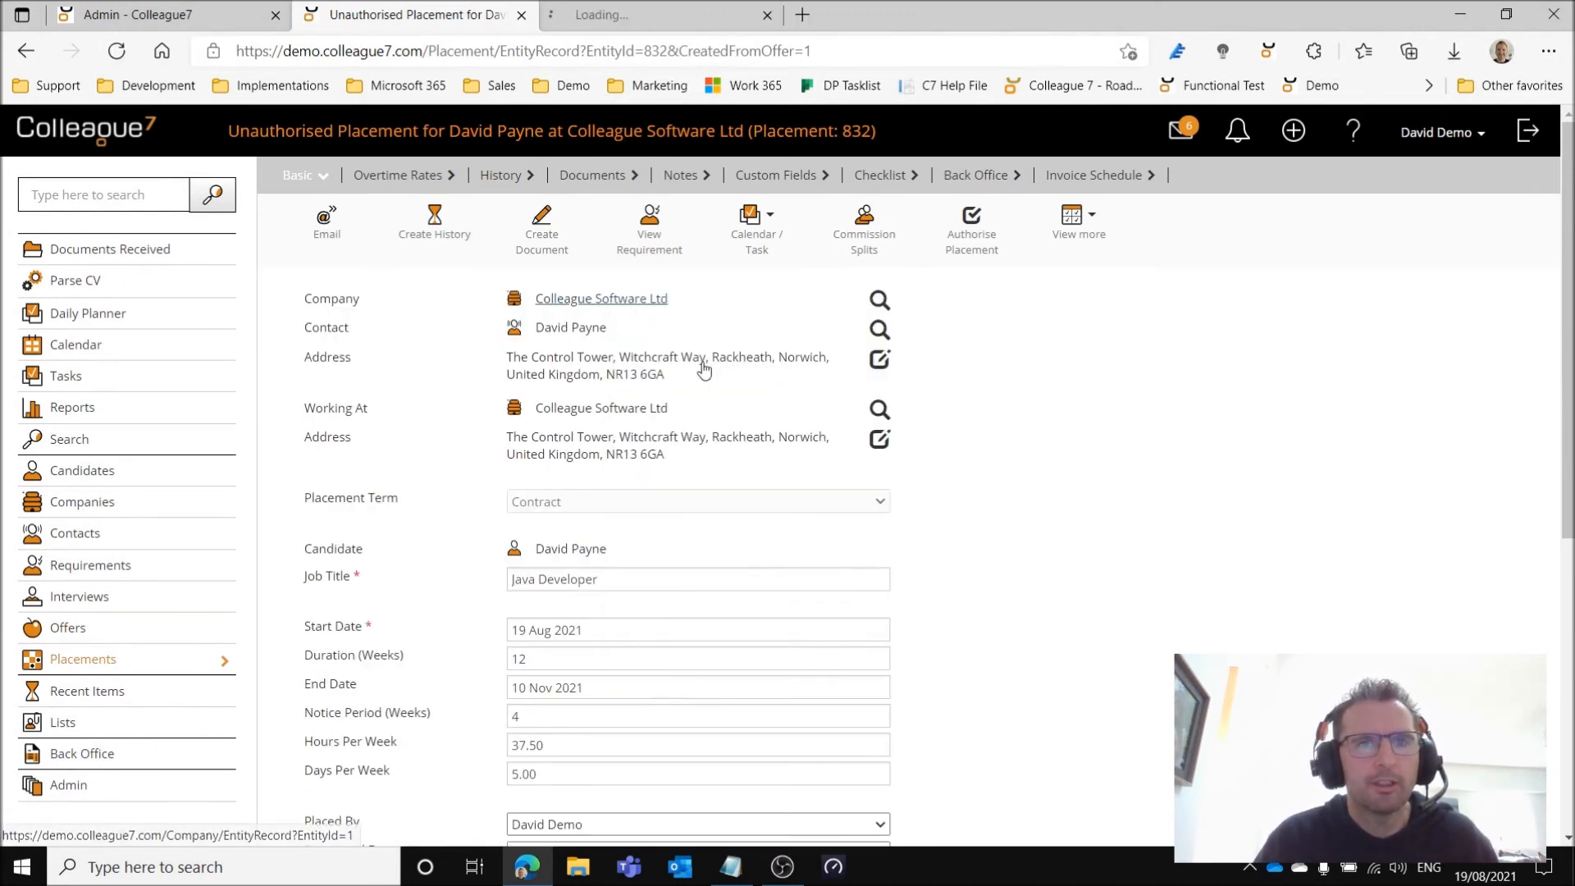
pyautogui.click(664, 18)
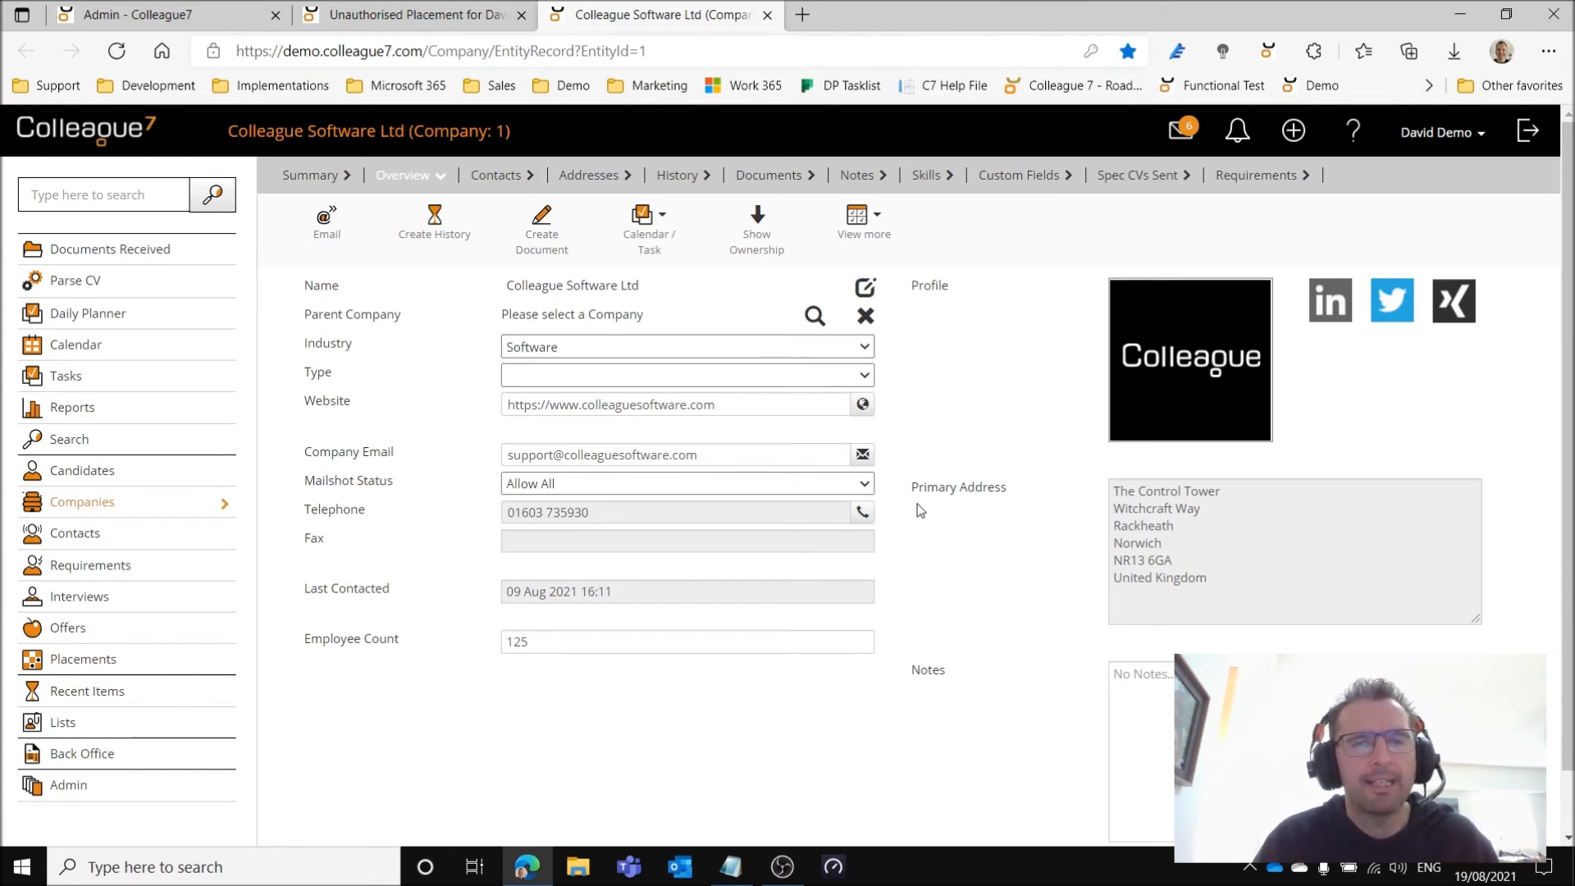
pyautogui.click(861, 219)
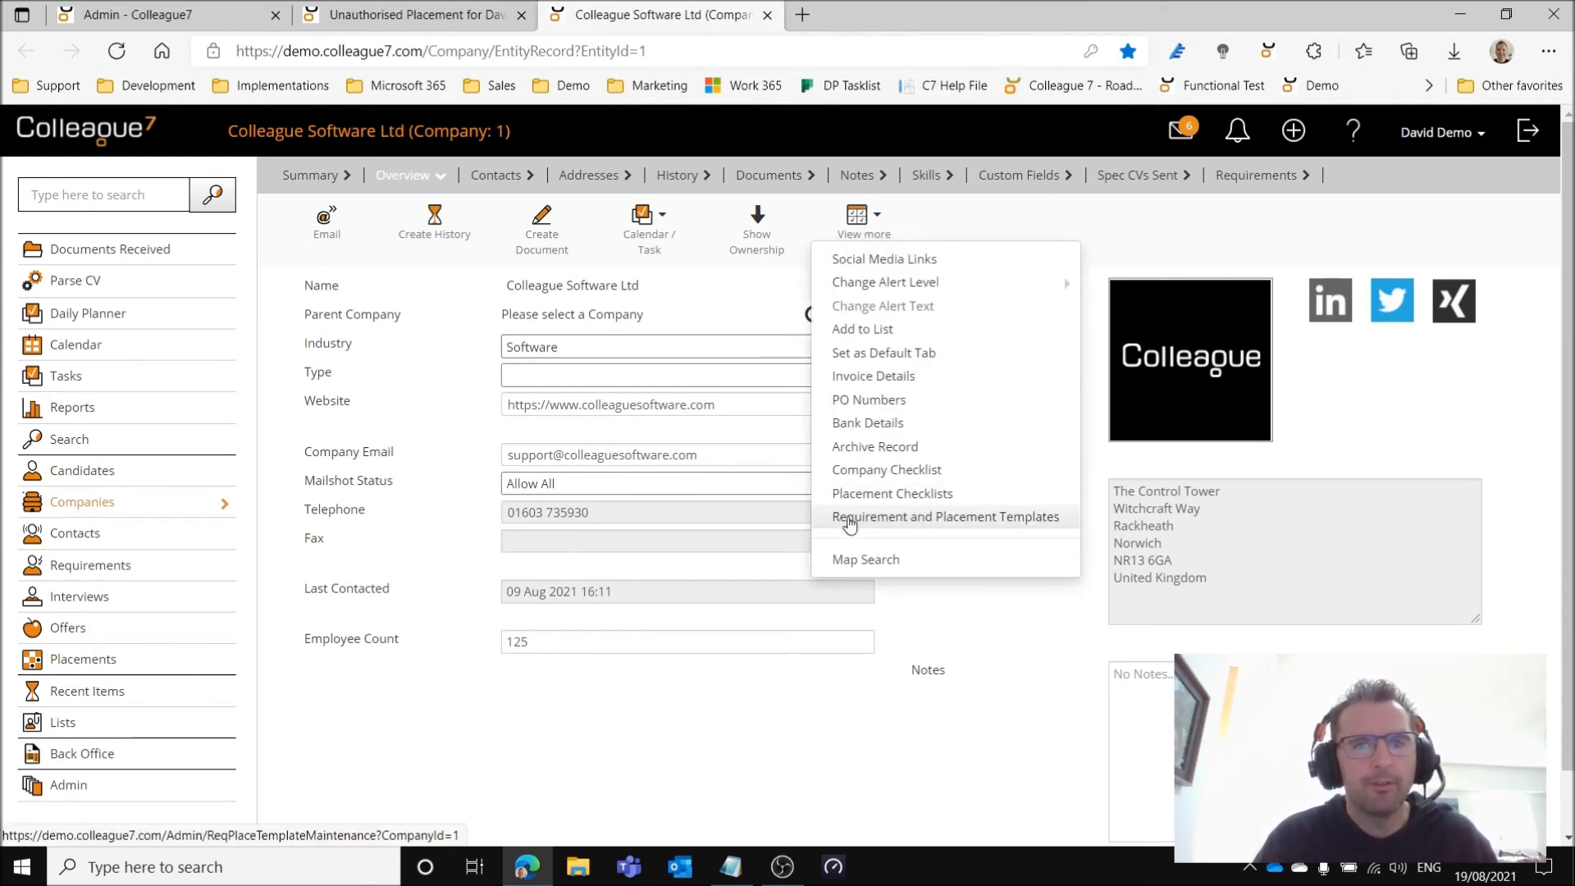
pyautogui.click(965, 518)
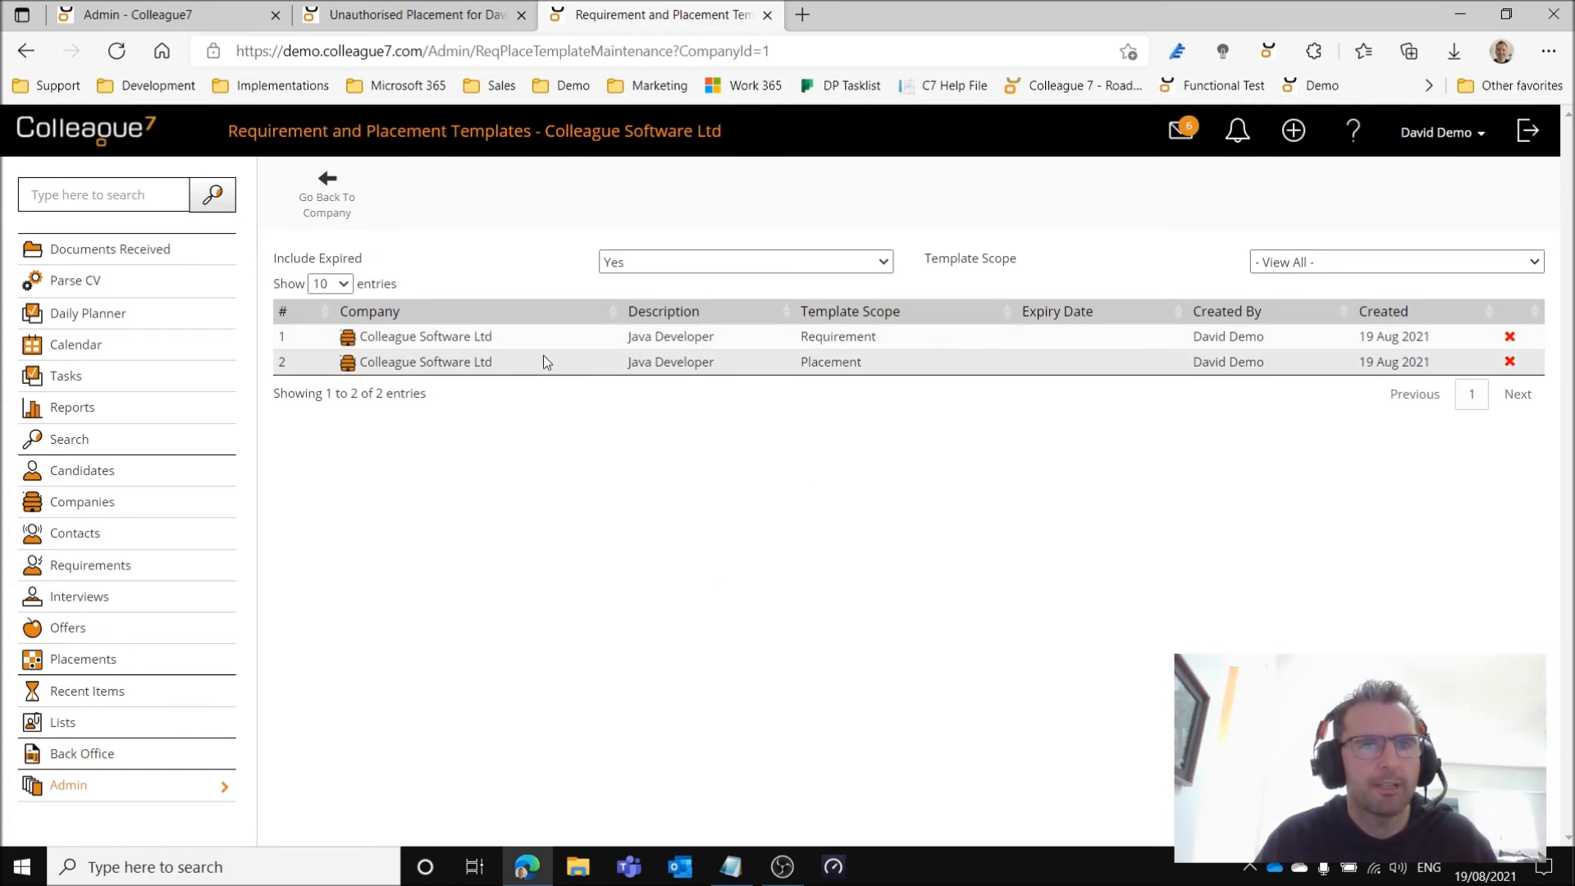
# Look through the company's Java Developer requirement template, then examine the template and placement details of its placement template.
pyautogui.click(564, 337)
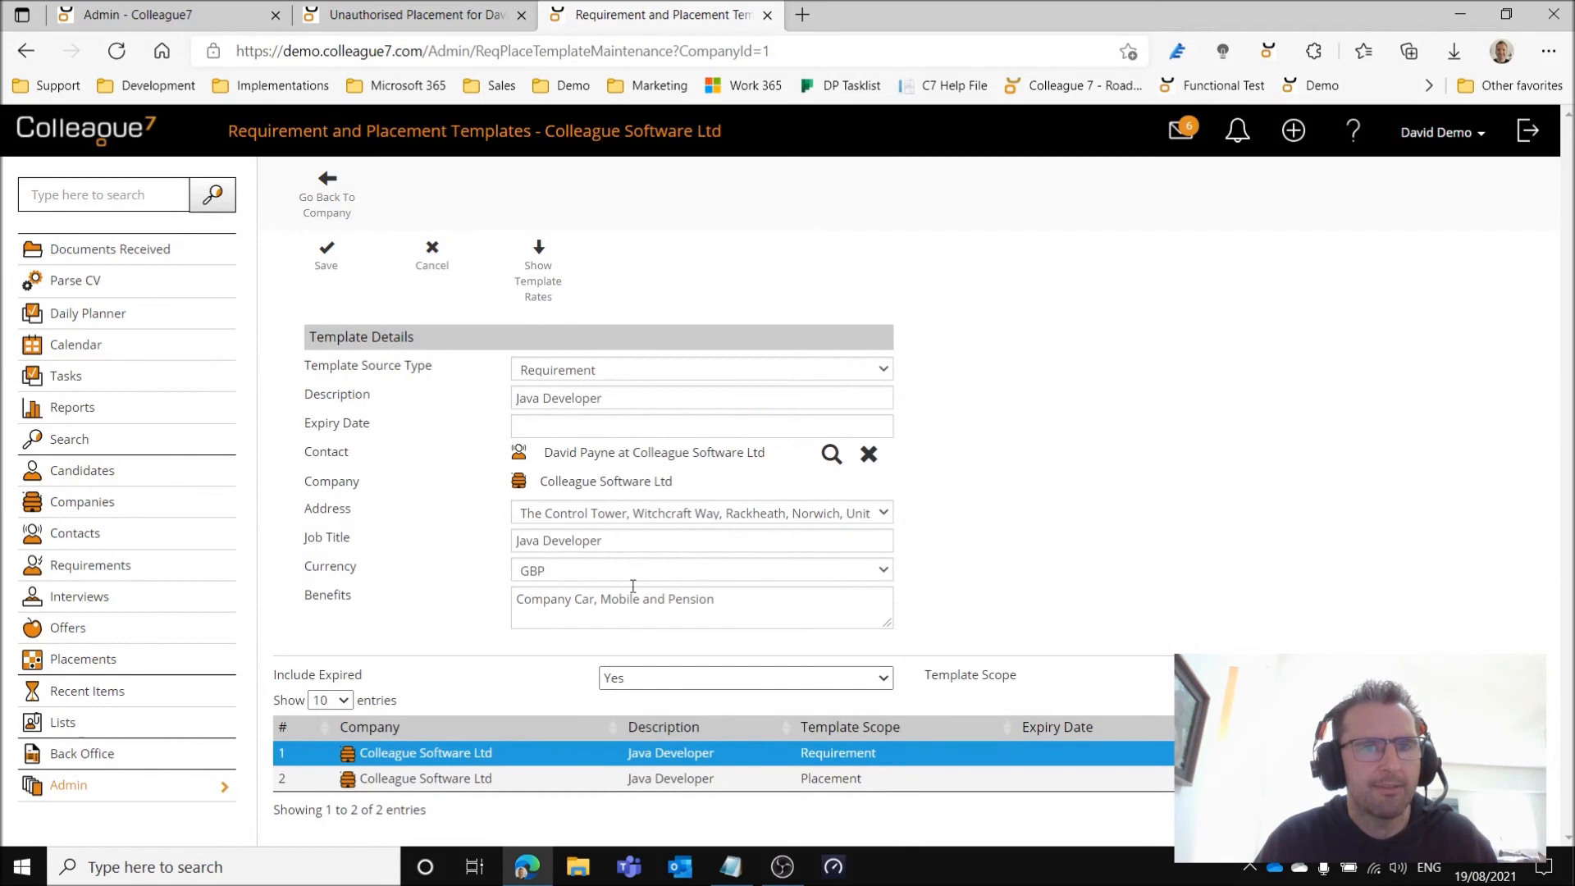
pyautogui.click(431, 255)
pyautogui.click(574, 366)
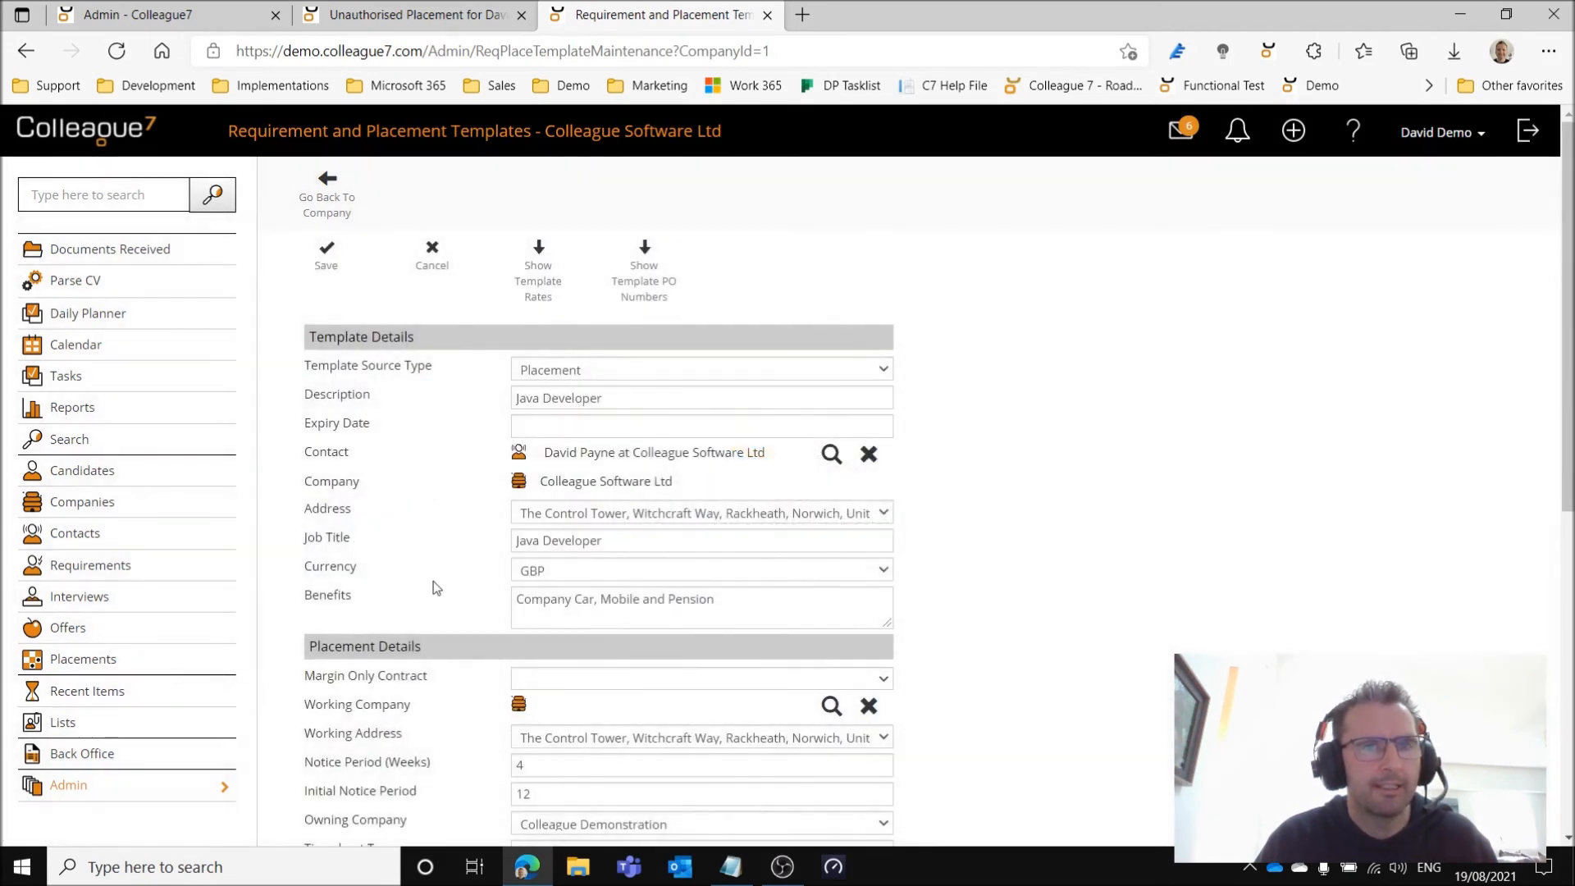
pyautogui.scroll(-4, 459, 574)
pyautogui.scroll(-3, 479, 596)
pyautogui.scroll(4, 476, 598)
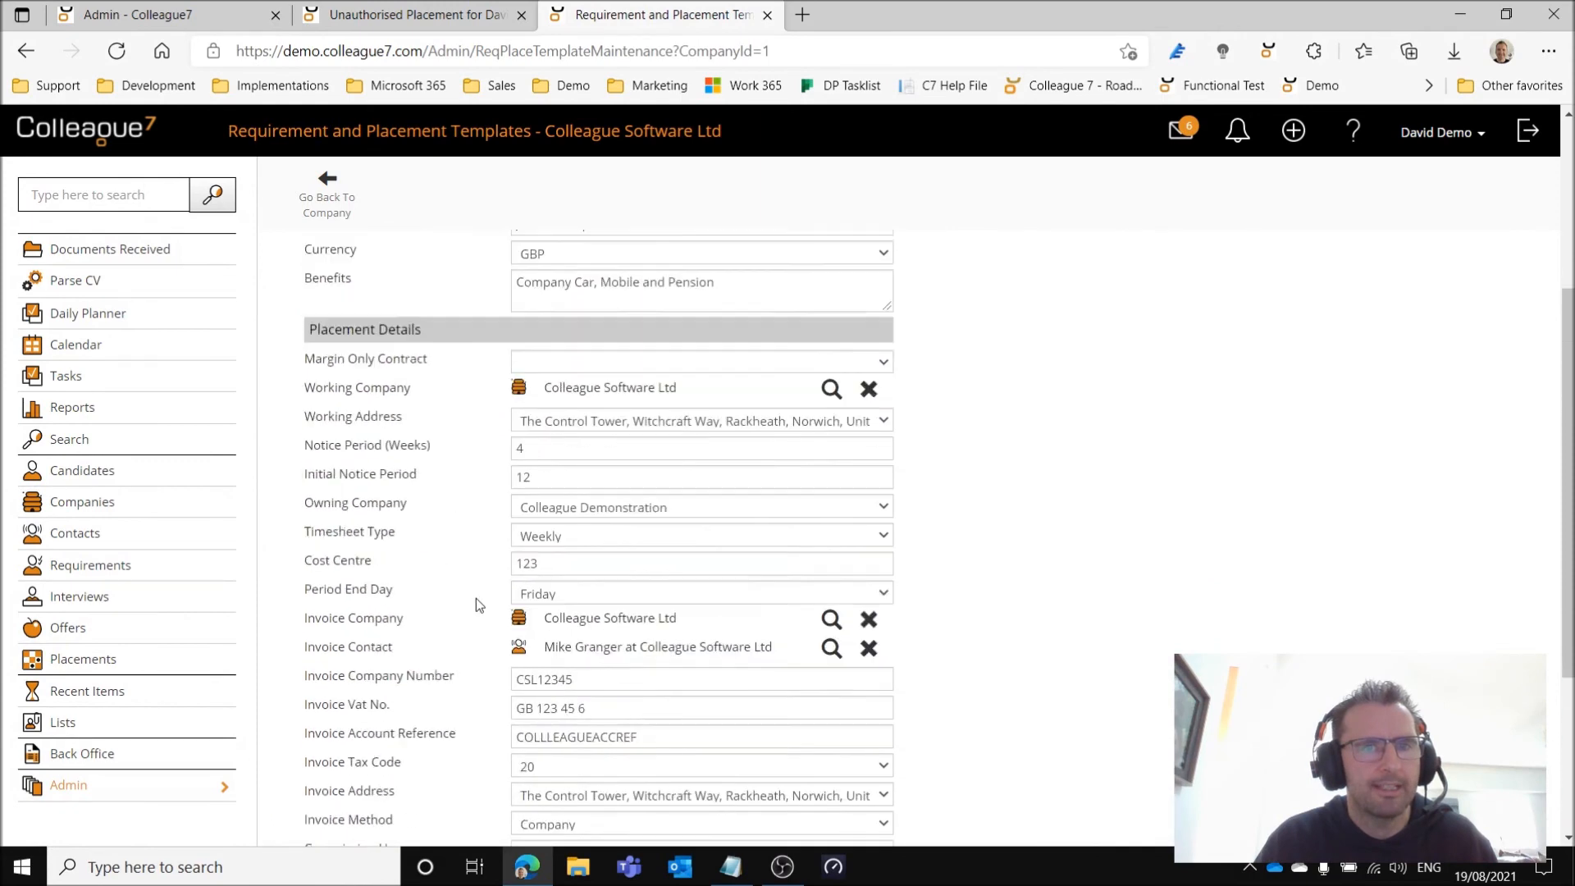
pyautogui.scroll(3, 477, 605)
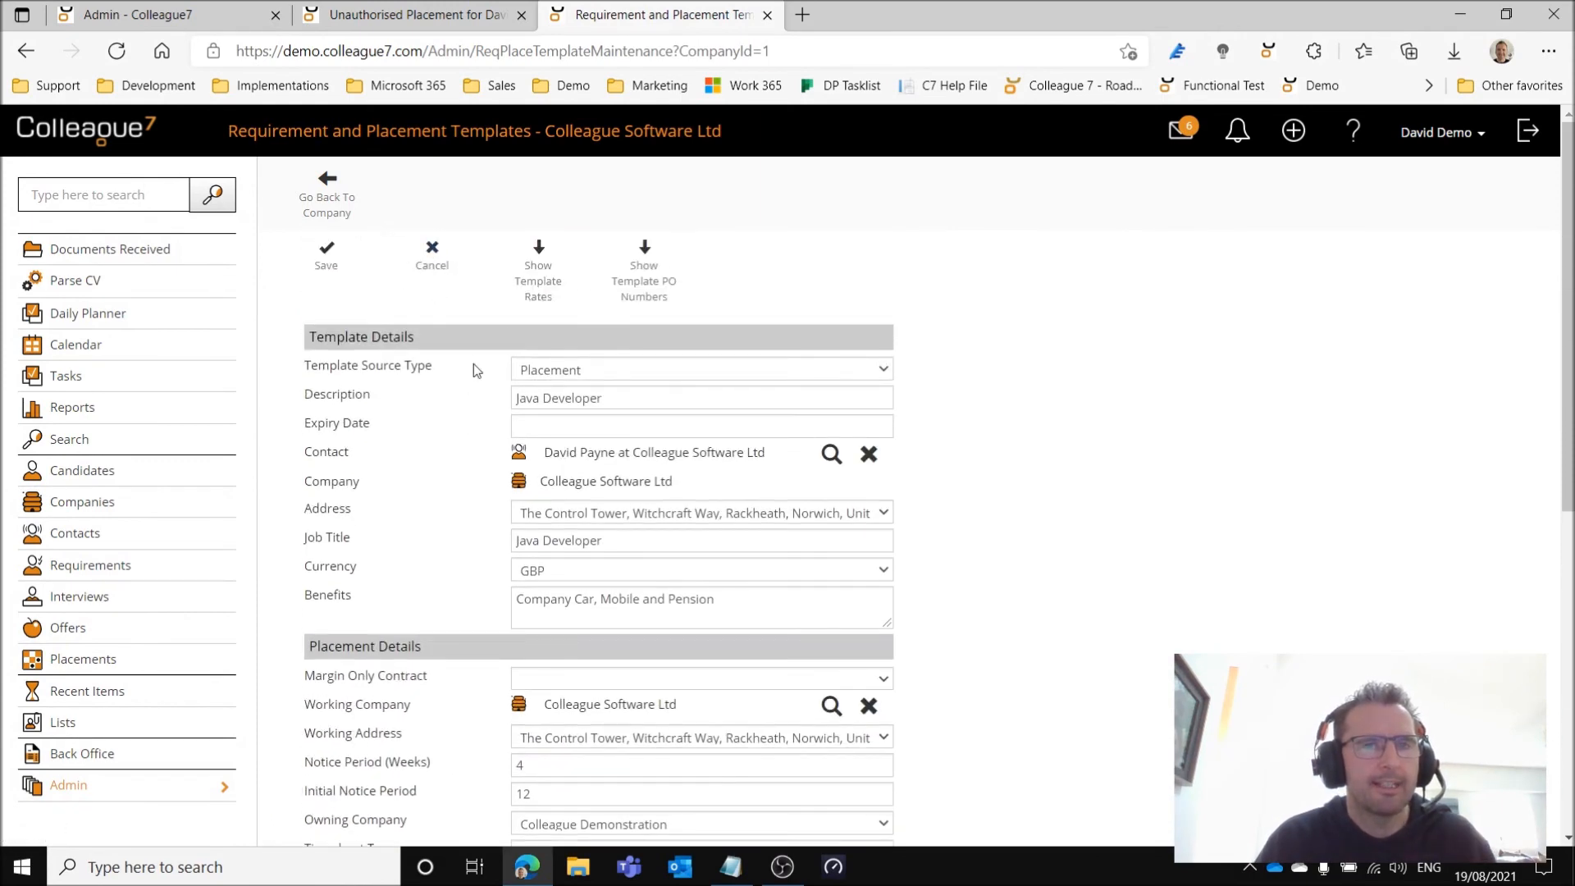
# Check the rates and PO numbers stored in the Java Developer placement template, then close it without saving.
pyautogui.click(538, 282)
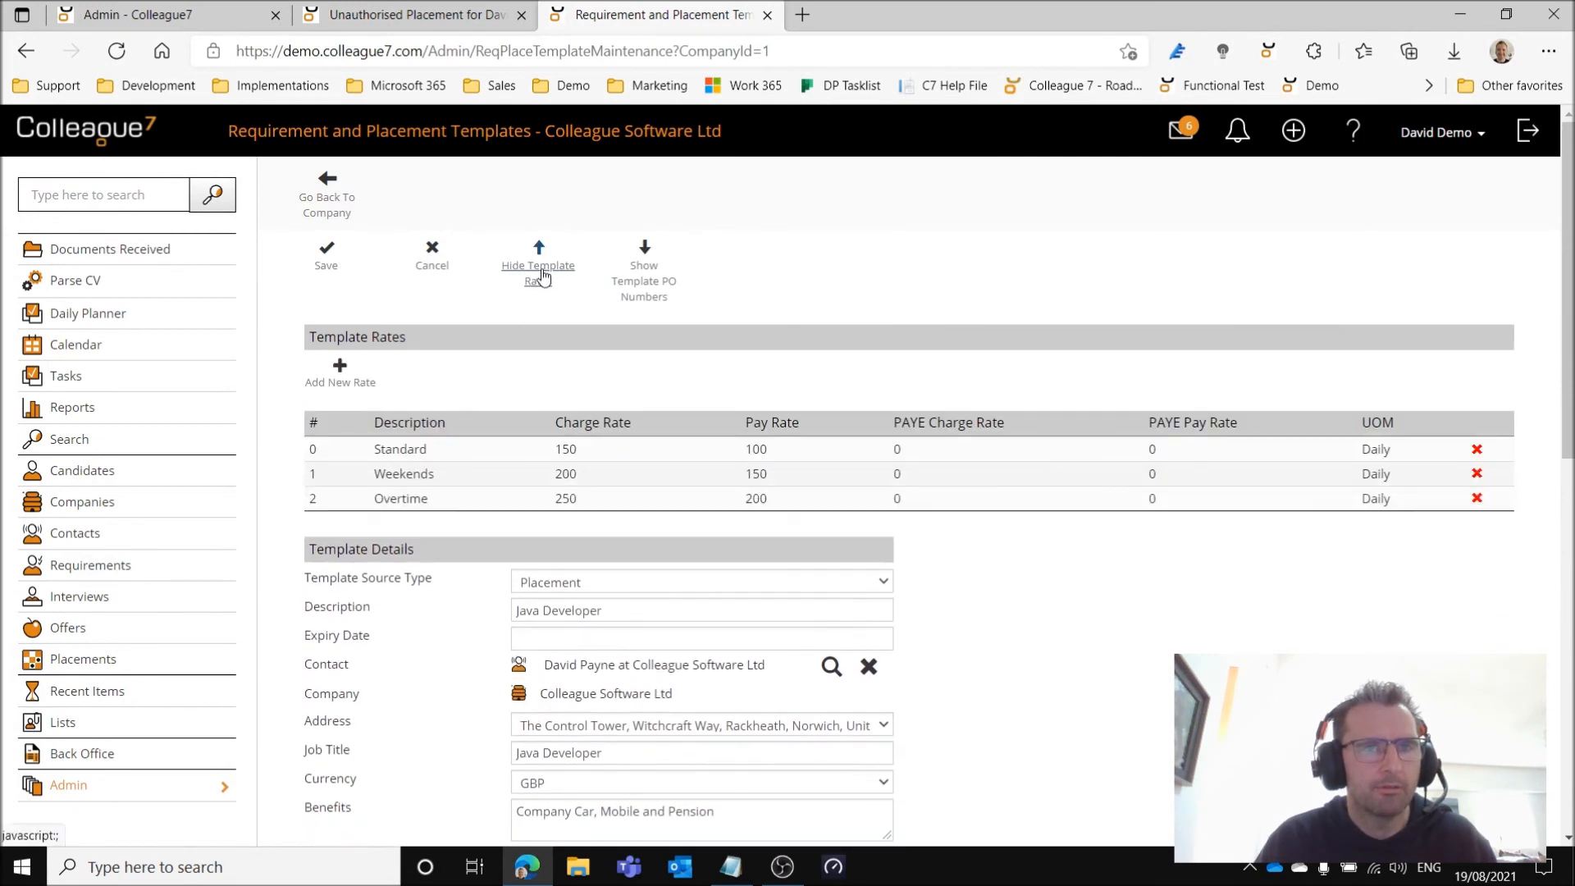
pyautogui.click(542, 273)
pyautogui.click(541, 274)
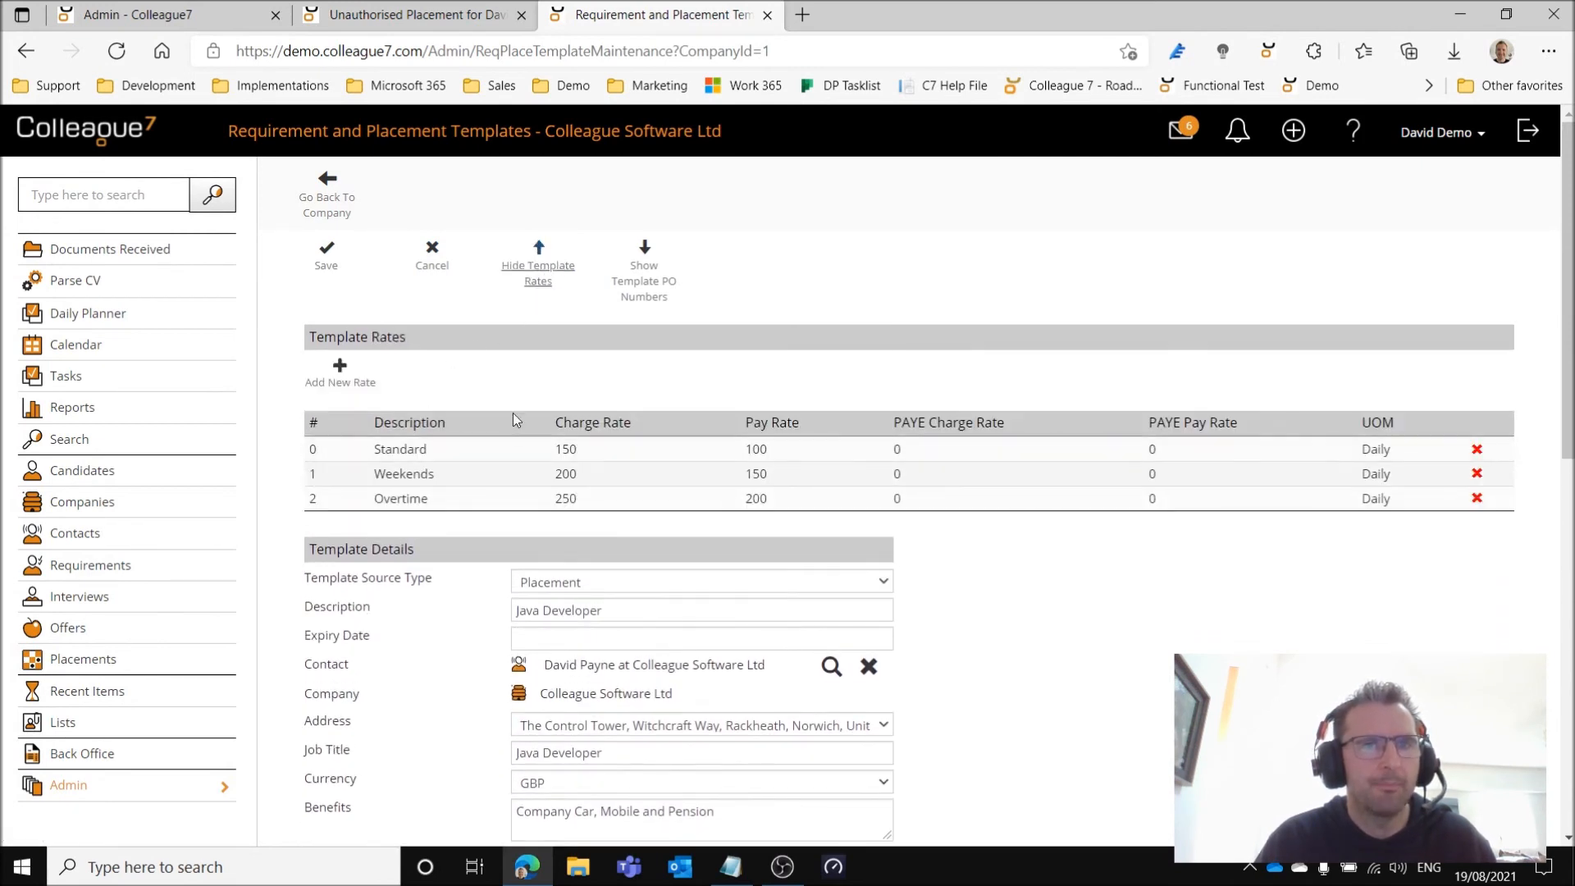
pyautogui.click(531, 277)
pyautogui.click(643, 283)
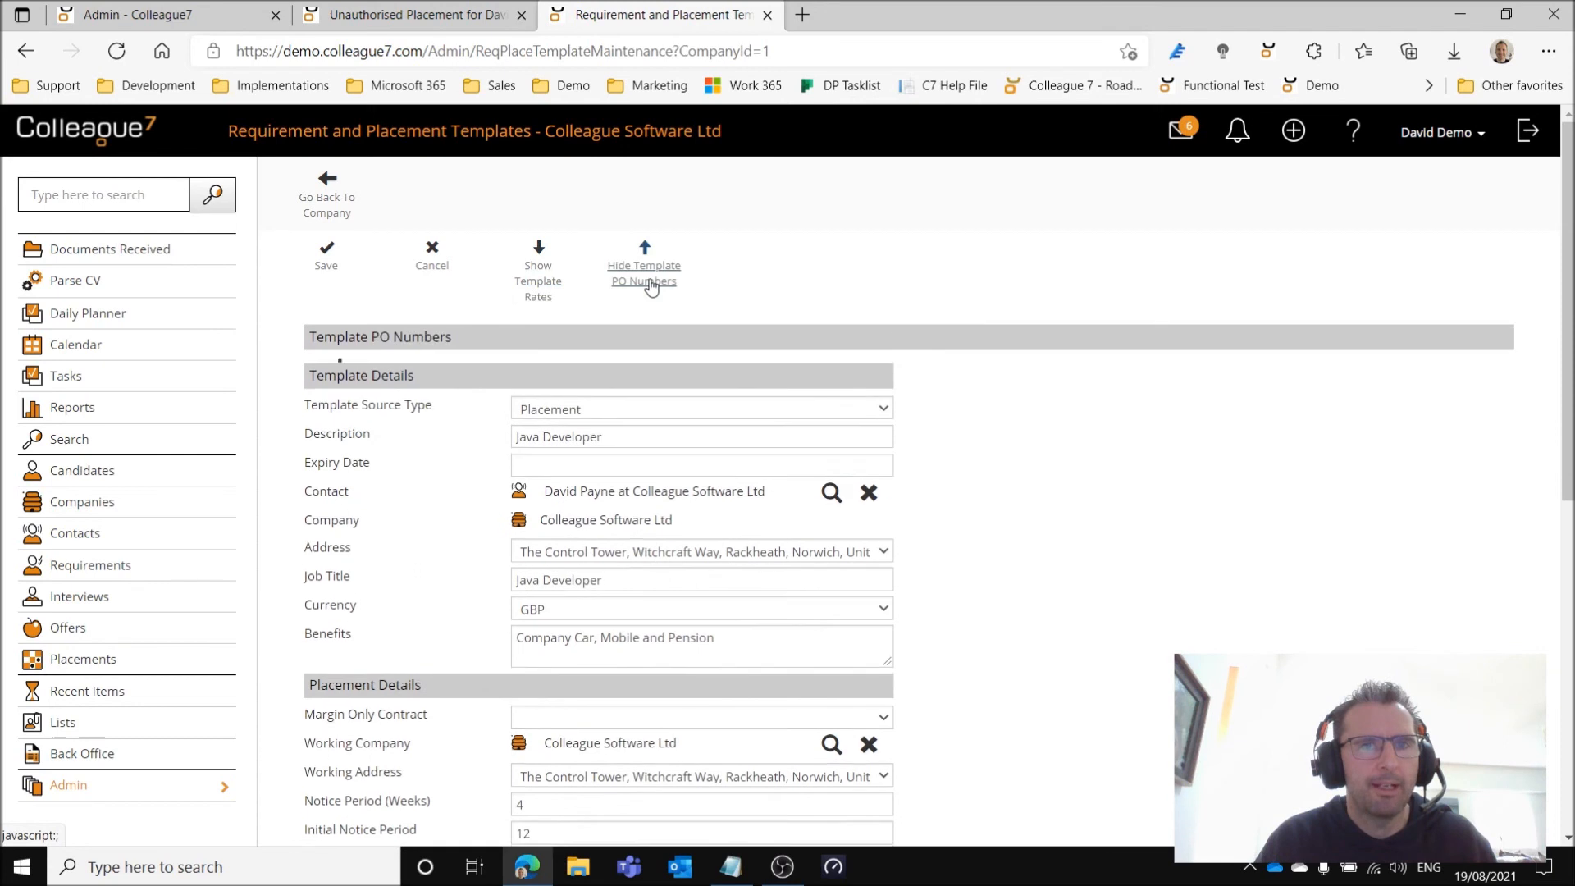
pyautogui.click(638, 283)
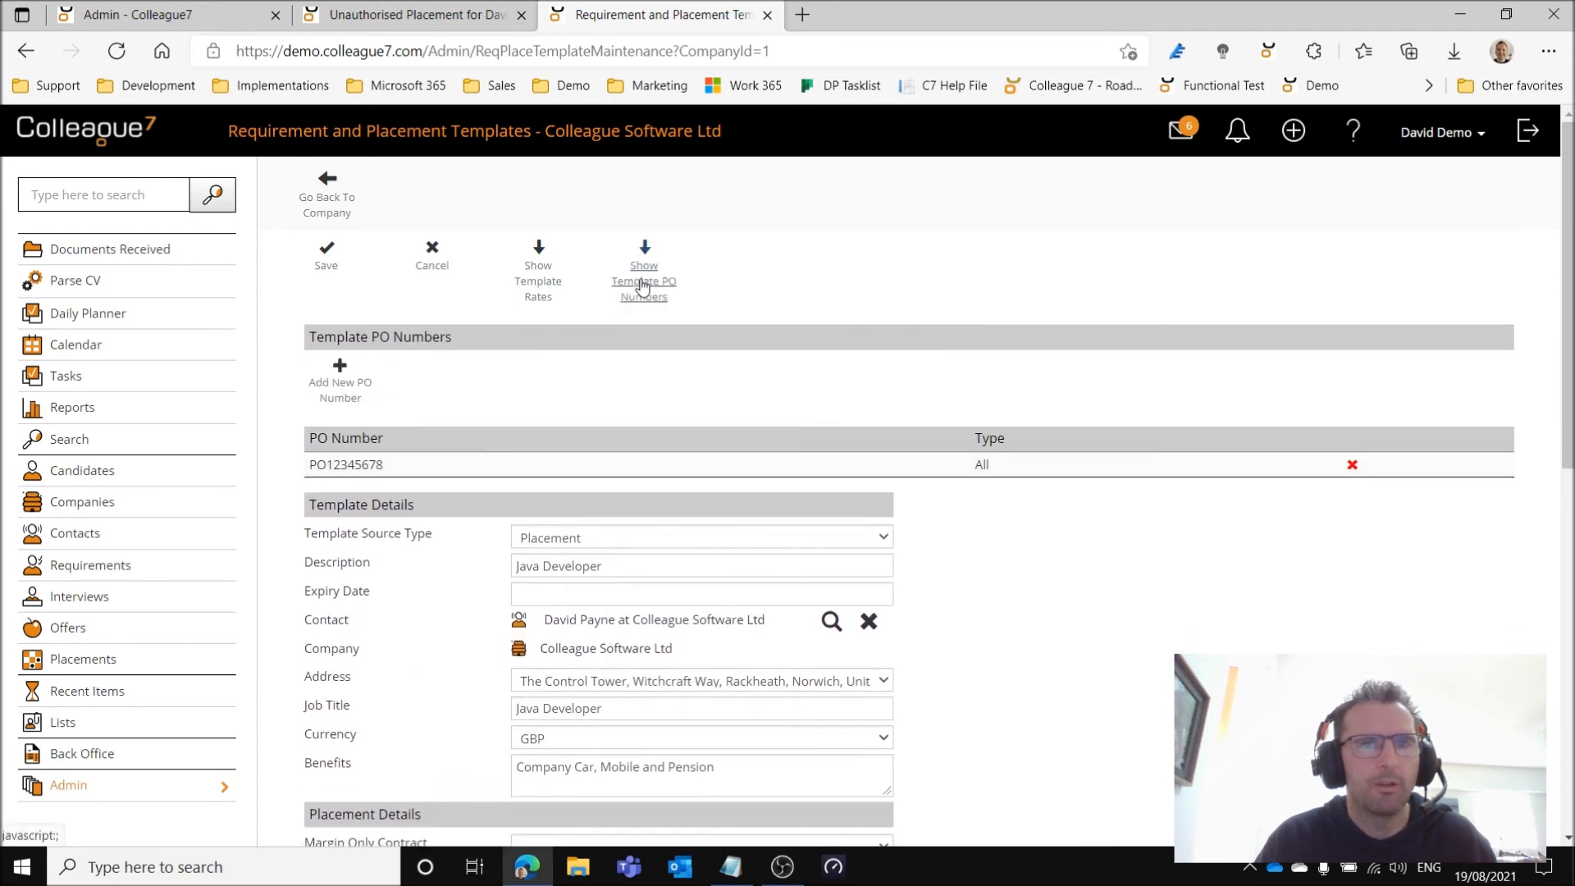
pyautogui.click(433, 267)
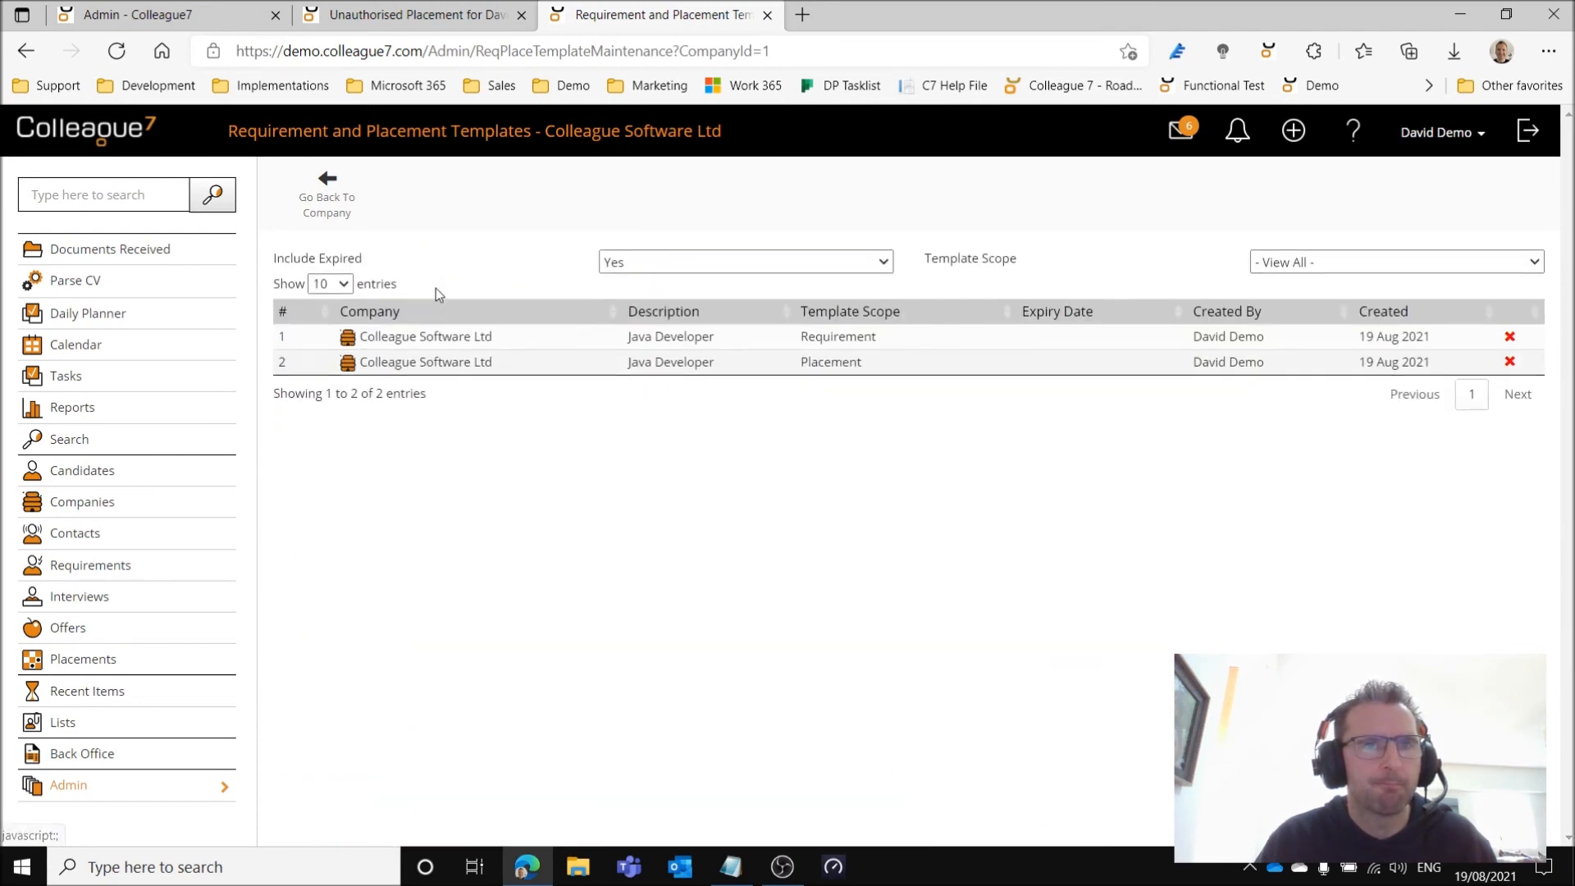
# Return to the company record, view the system-wide requirement and placement template list in Admin, and go back to the Admin overview.
pyautogui.click(326, 205)
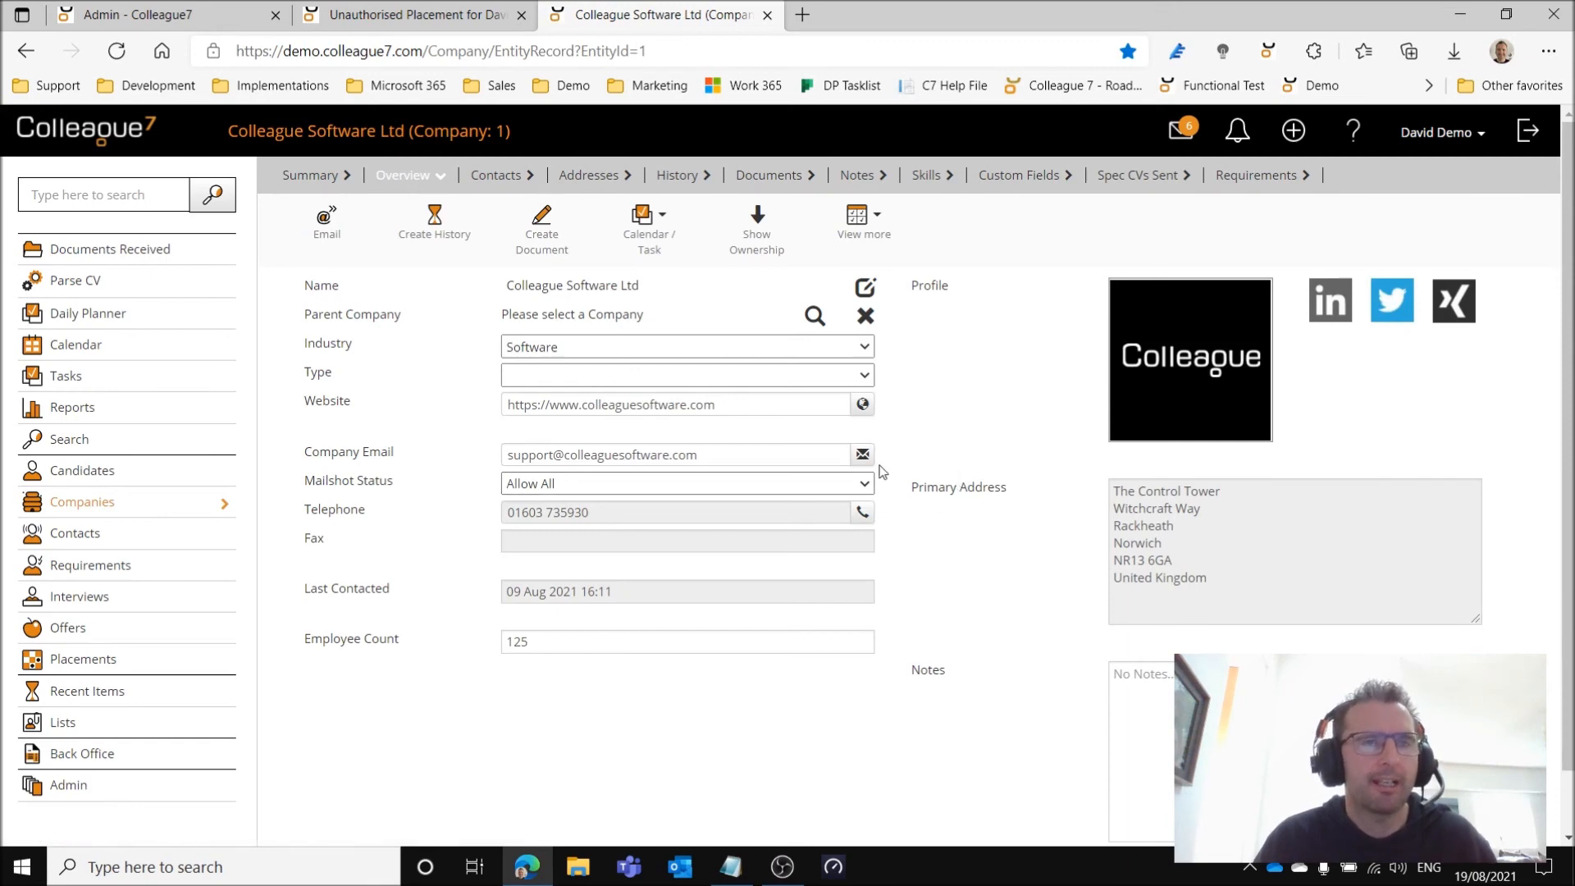
pyautogui.click(185, 16)
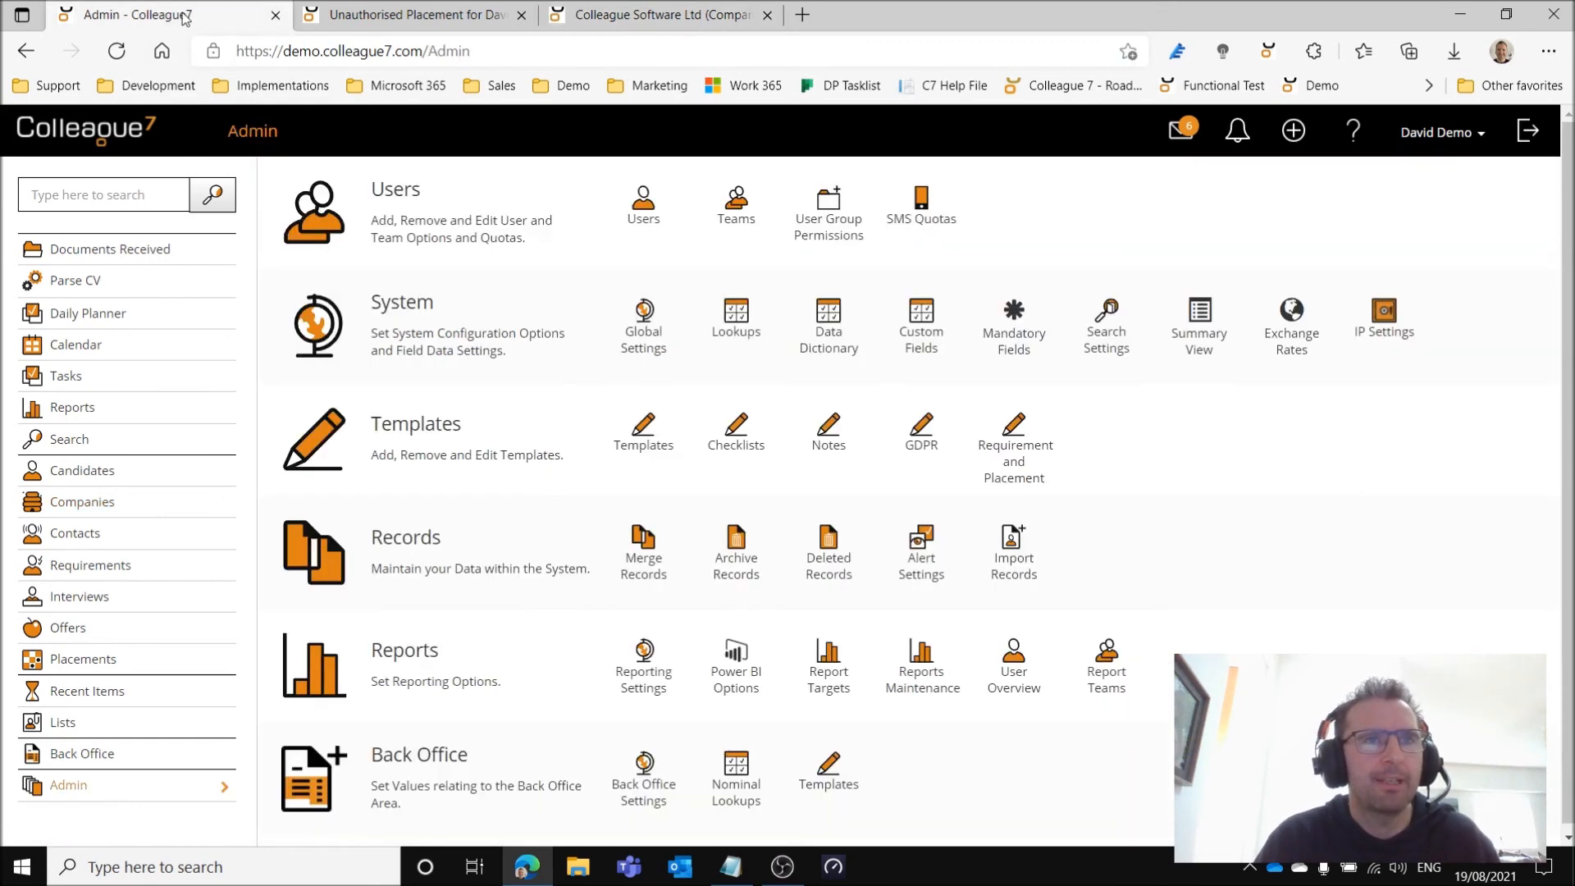
pyautogui.click(1007, 476)
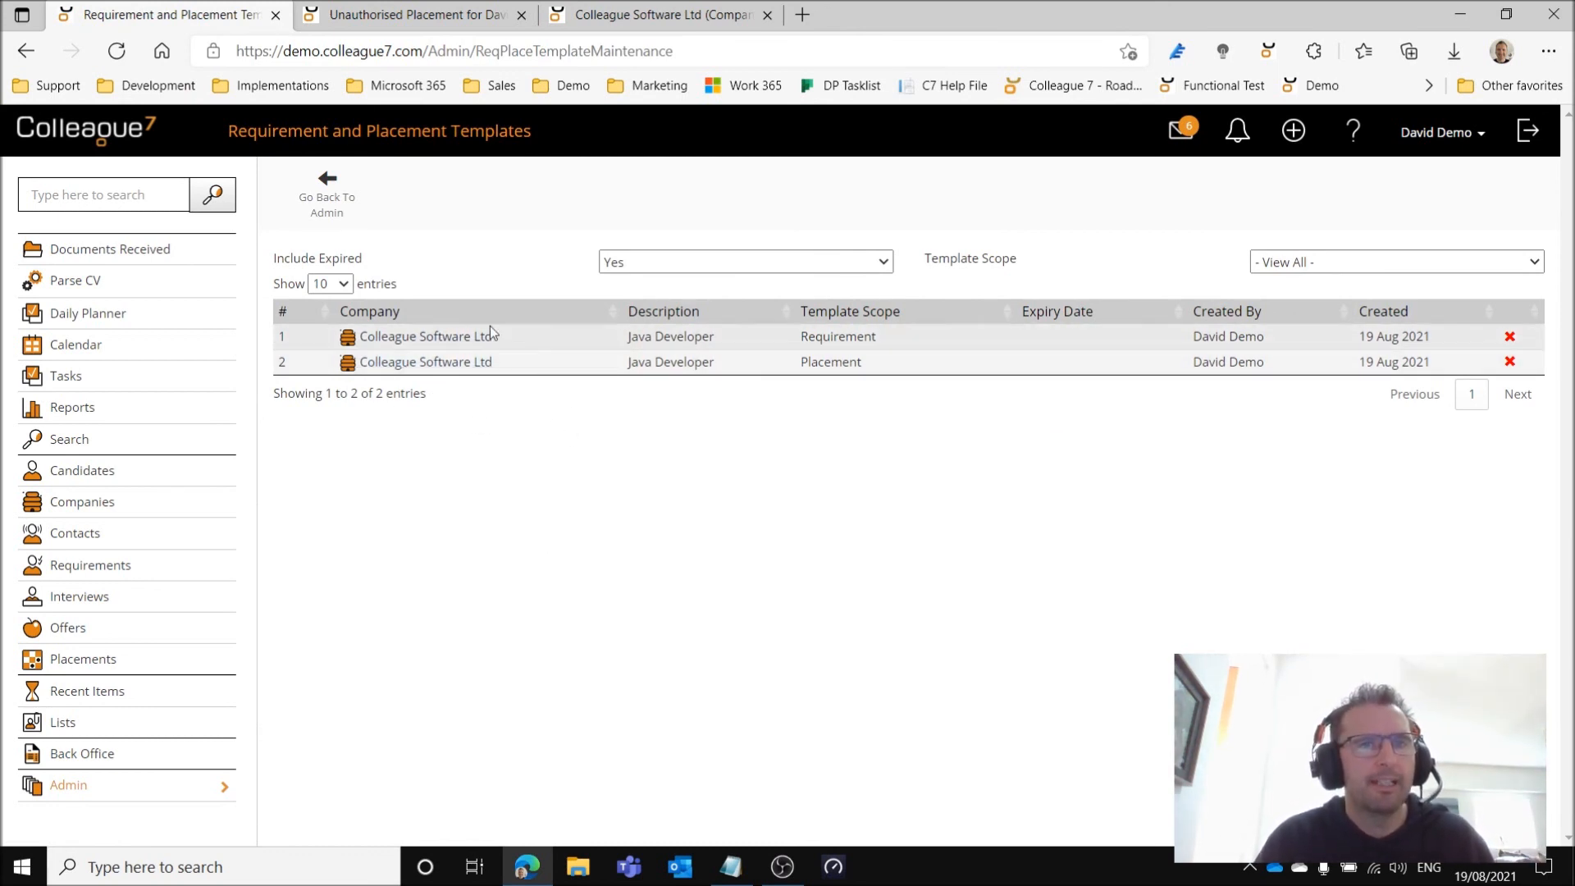
pyautogui.click(332, 202)
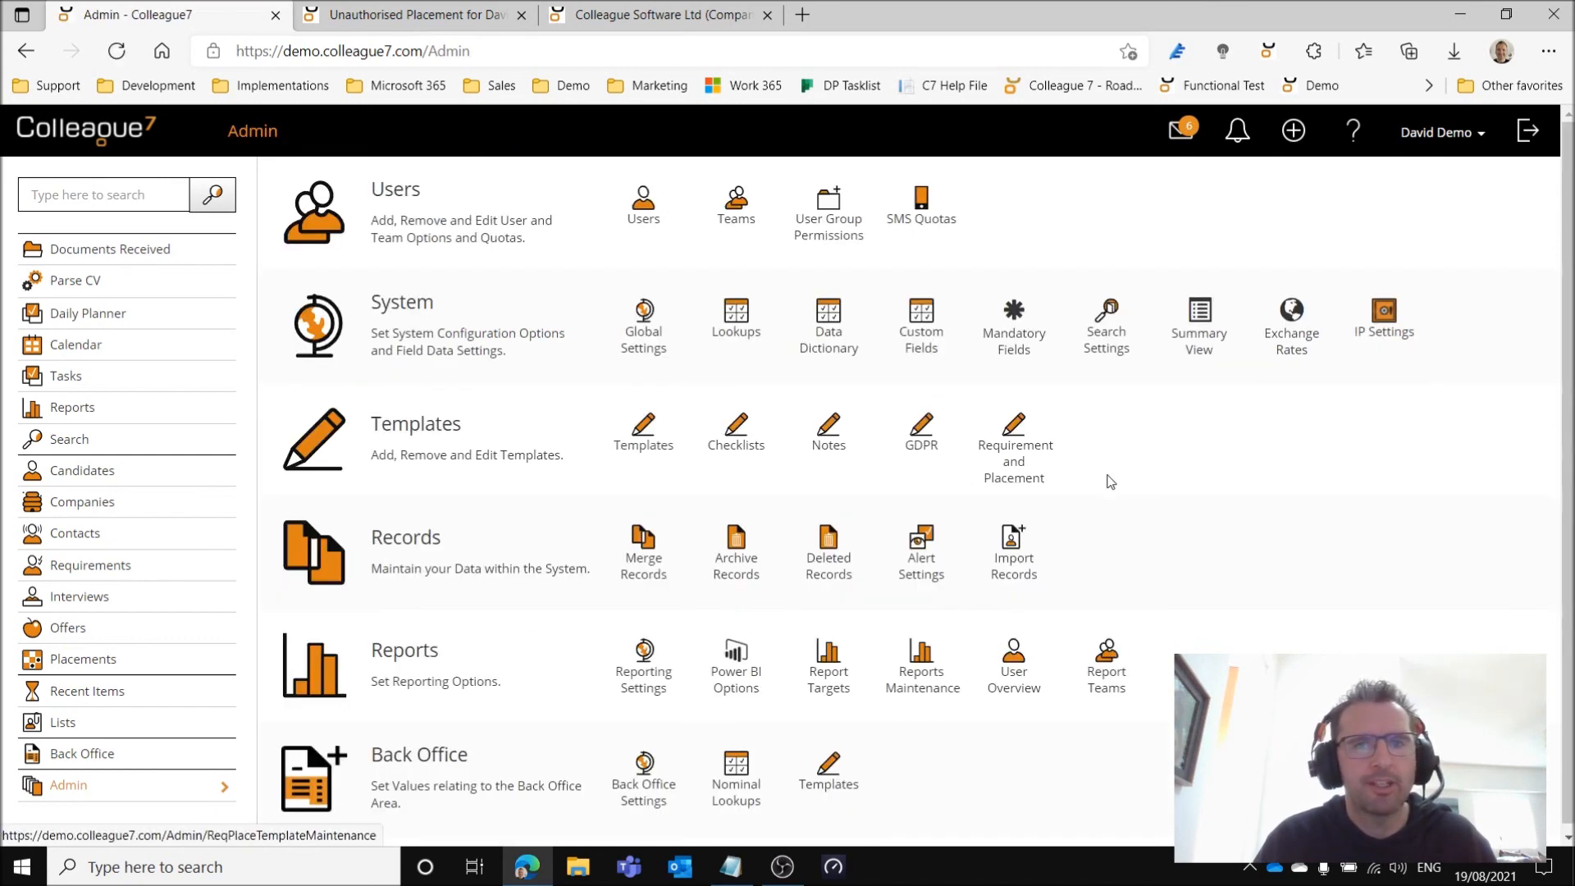